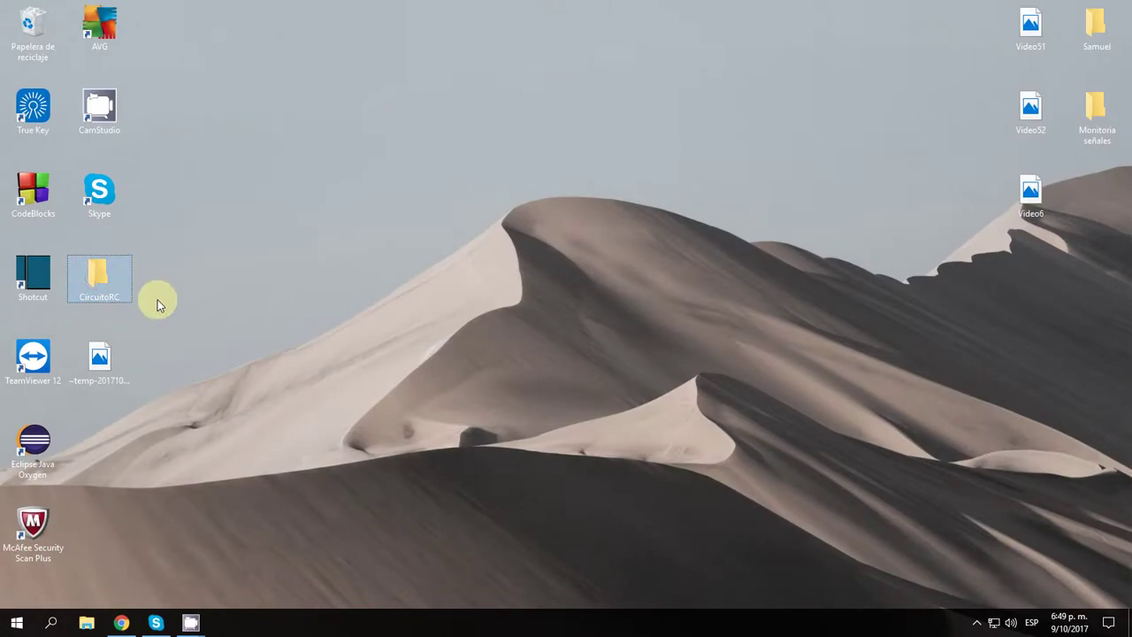
Open the CircuitoRC project from its desktop folder in OrCAD Capture and close the Start Page
double_click(122, 285)
left_click(210, 246)
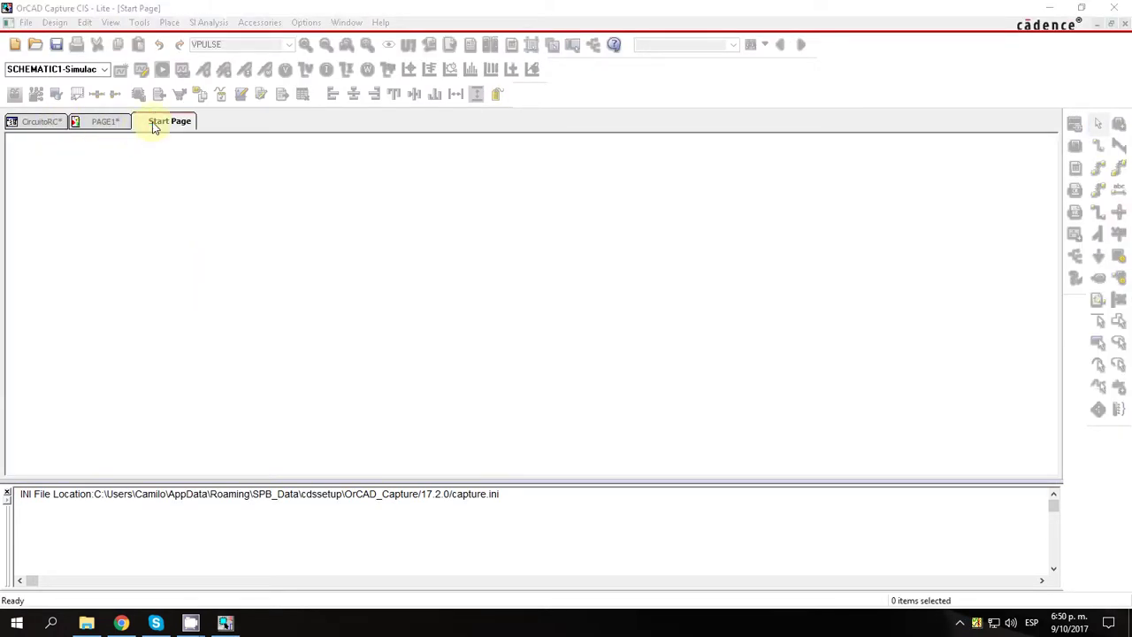
right_click(154, 126)
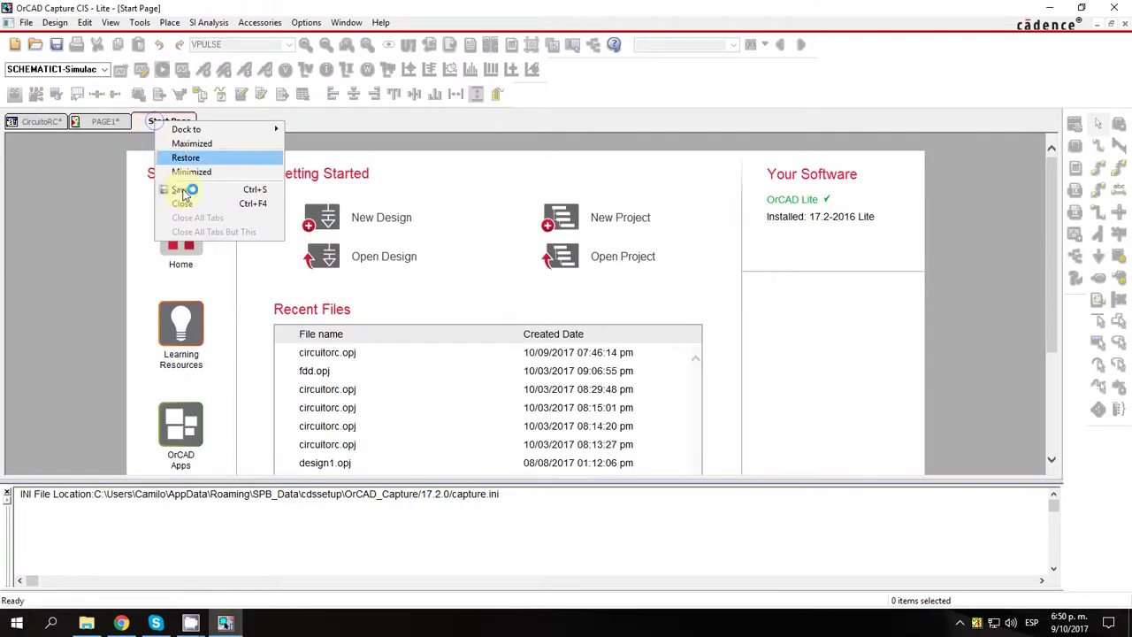
left_click(172, 203)
Collapse the Outputs, PSpice Resources and Design Cache branches in the project tree and show the PAGE1 schematic
left_click(29, 124)
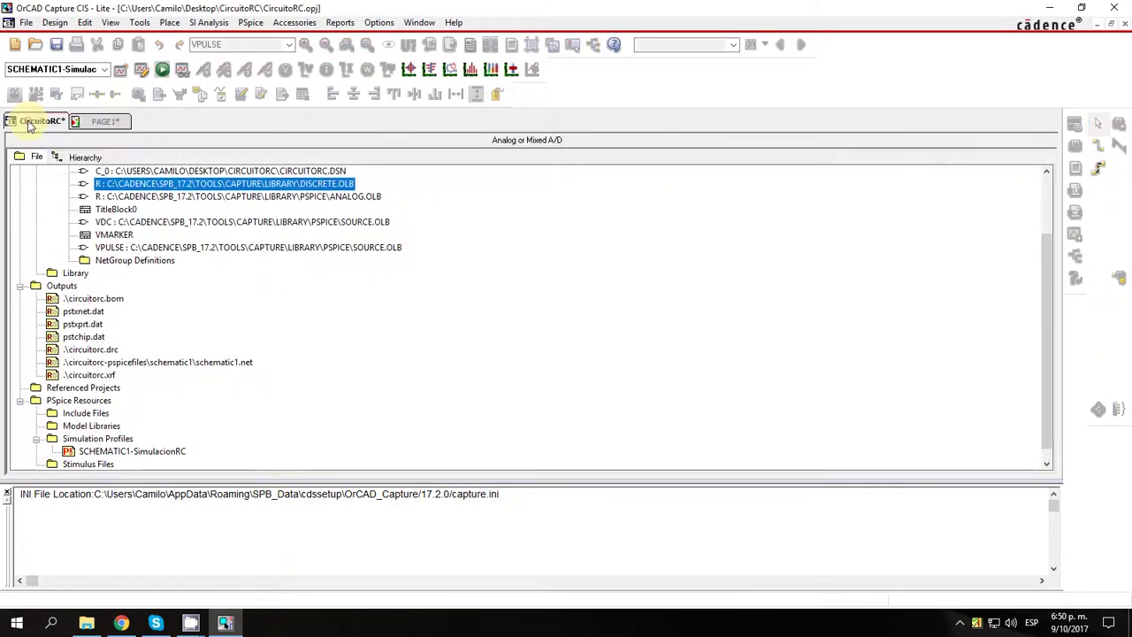
left_click(20, 285)
left_click(19, 387)
left_click(52, 222)
left_click(99, 122)
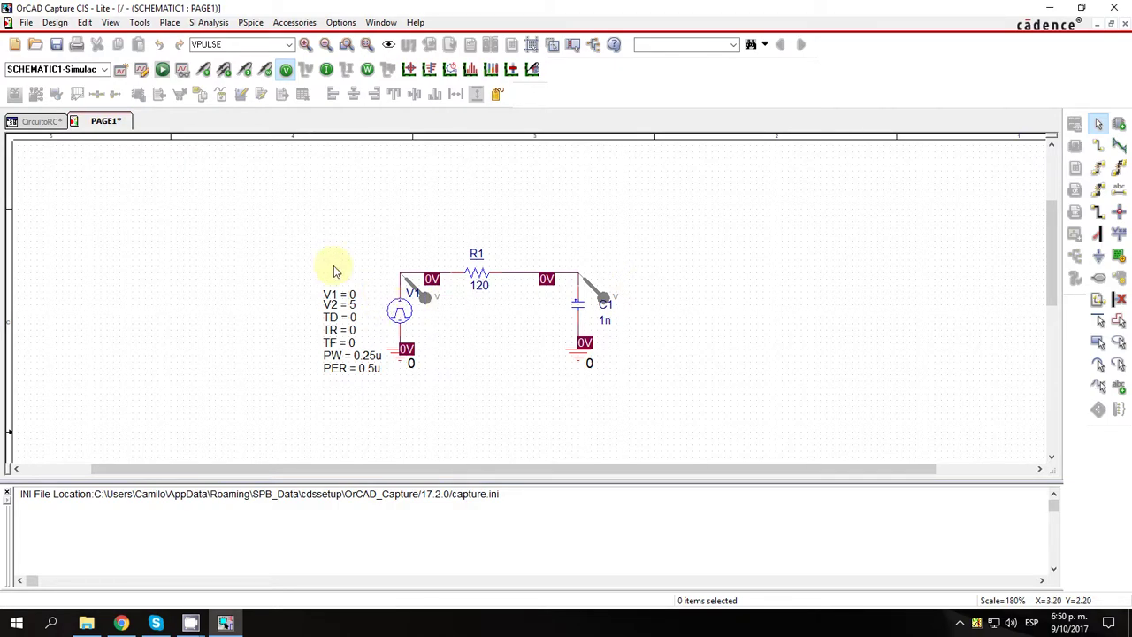
Search the part libraries for JUMPER and add the Connector.olb library to the placement list
left_click(1118, 125)
left_click(997, 298)
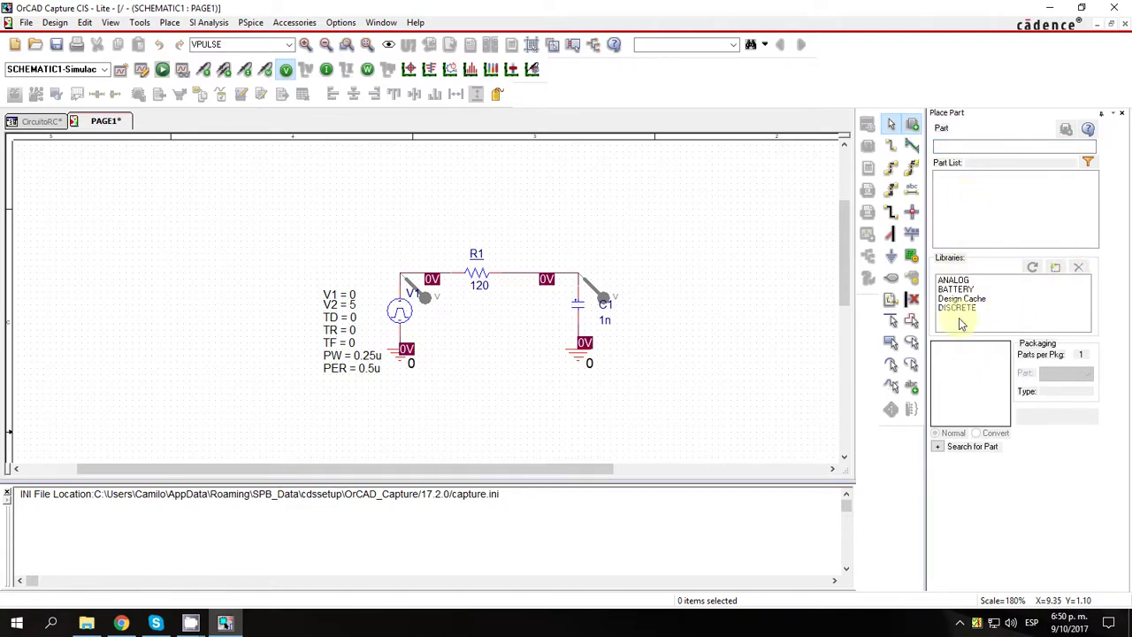
left_click(937, 445)
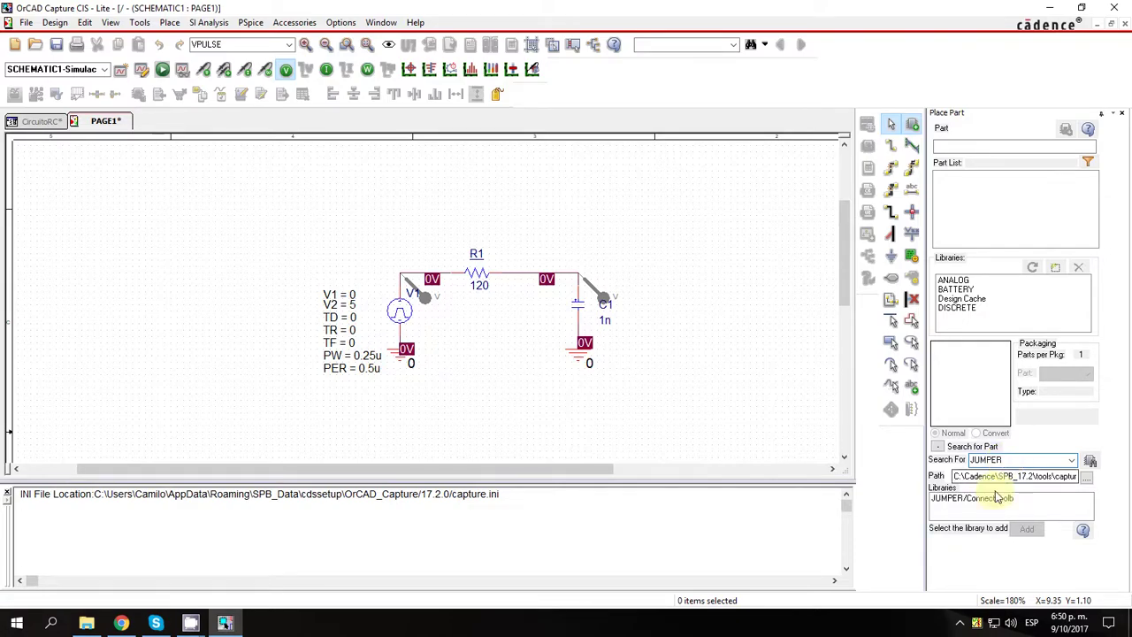
left_click(971, 498)
left_click(1026, 528)
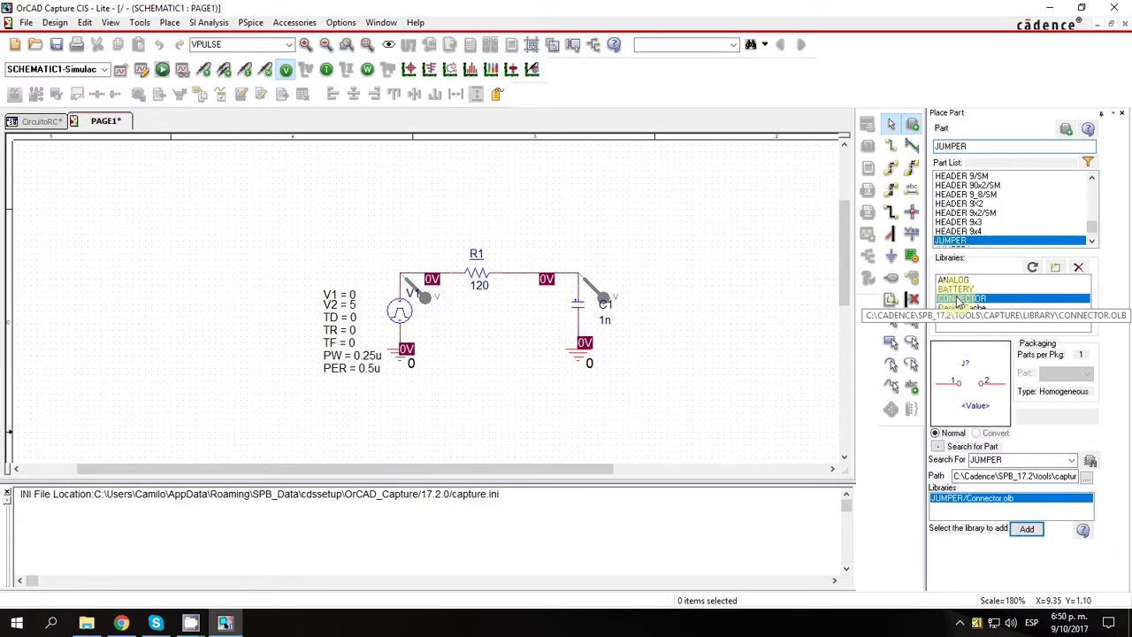
Browse the CONNECTOR library's part list, previewing JUMPER2, to find a two-pin header
scroll(972, 212, "down", 5)
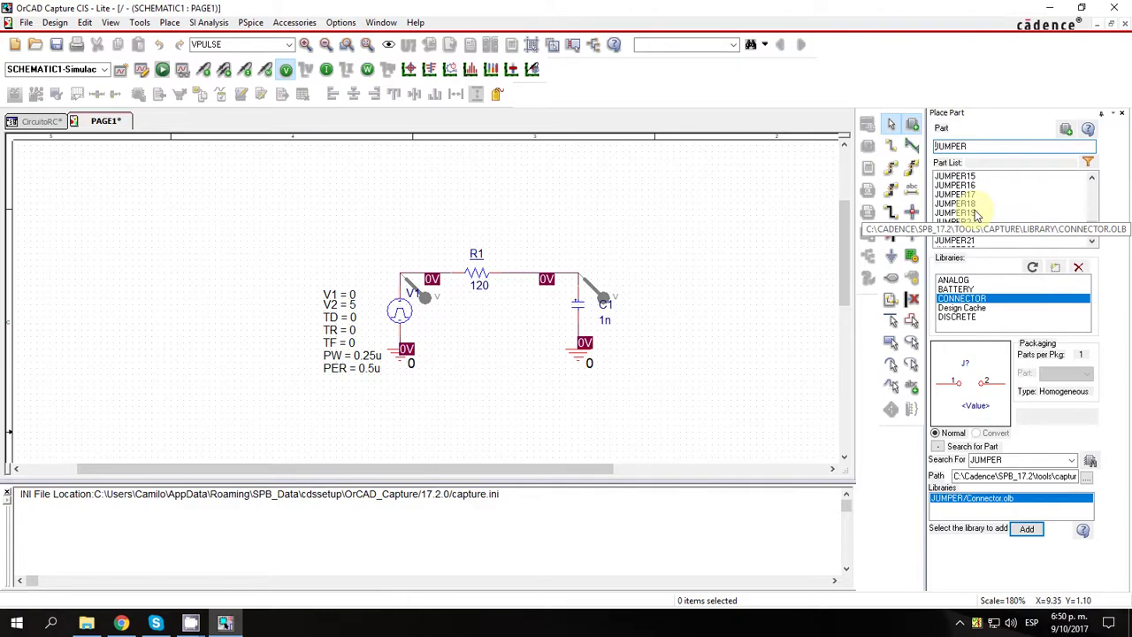
scroll(977, 221, "down", 3)
left_click(968, 223)
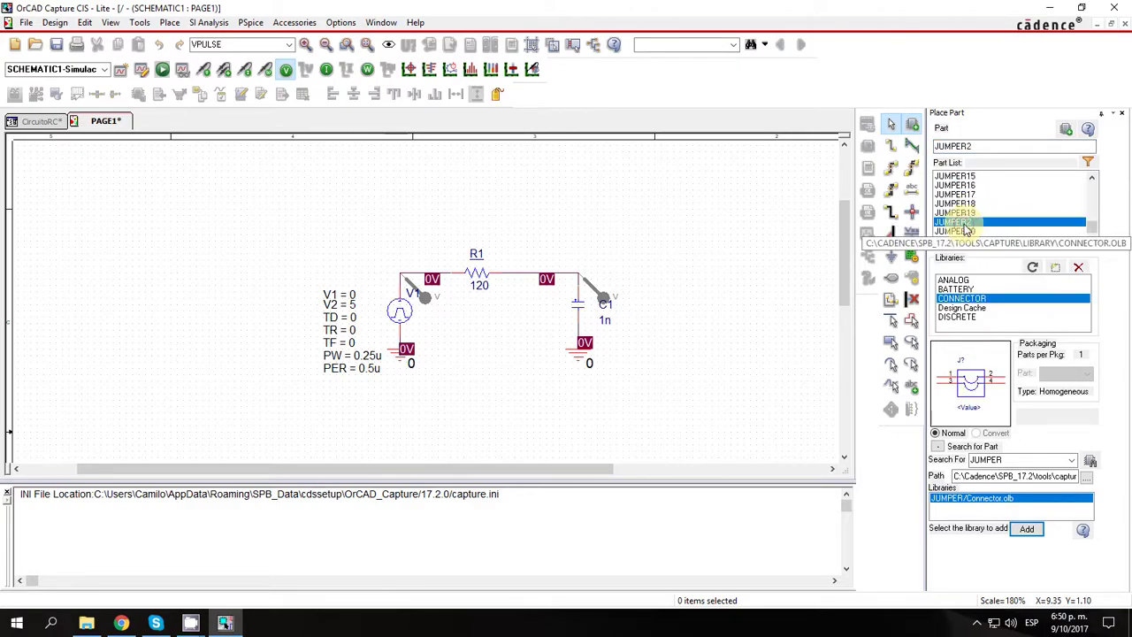
scroll(977, 221, "up", 5)
scroll(977, 221, "up", 5)
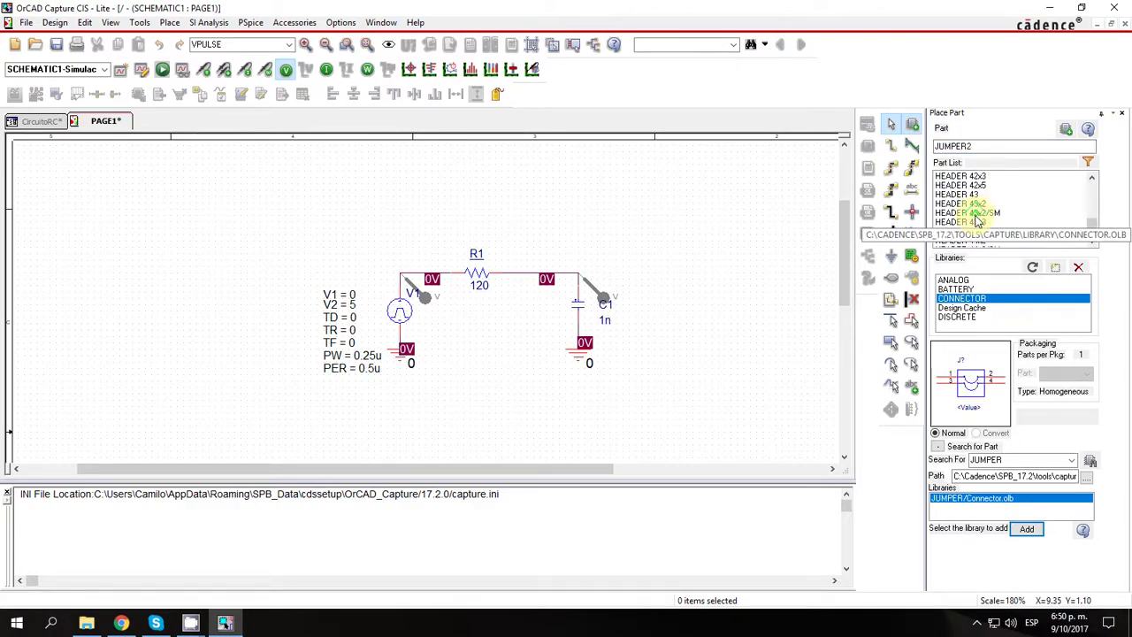
scroll(977, 221, "up", 10)
scroll(977, 221, "down", 7)
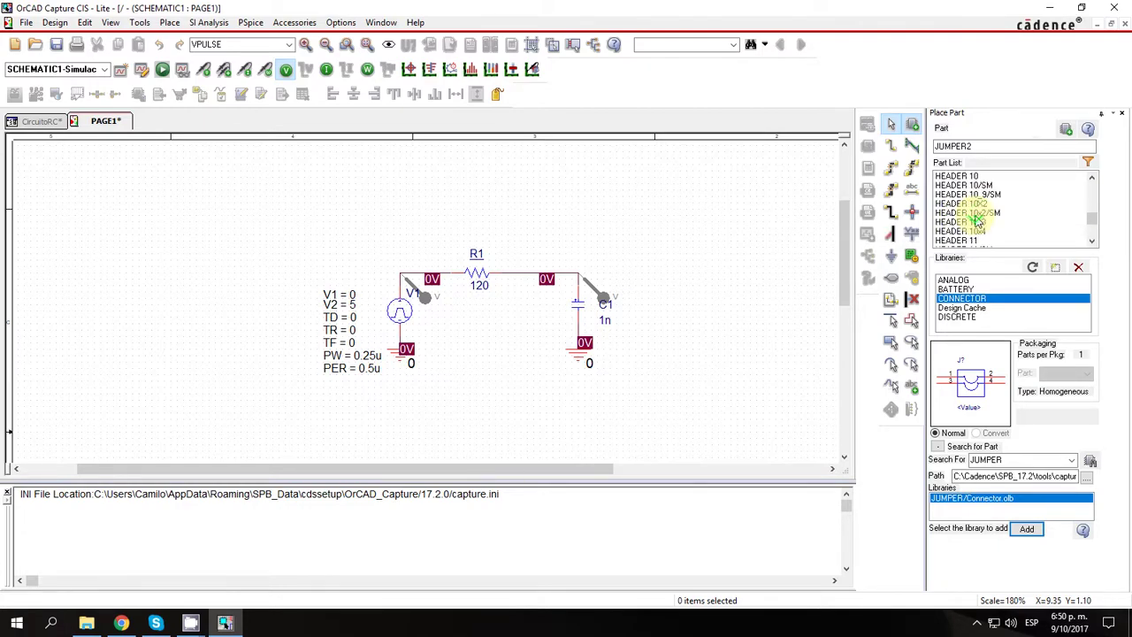
scroll(977, 223, "up", 2)
scroll(977, 221, "down", 6)
scroll(977, 223, "down", 3)
Place two HEADER 2 connectors, one left of the pulse source and a mirrored one right of capacitor C1
left_click(968, 194)
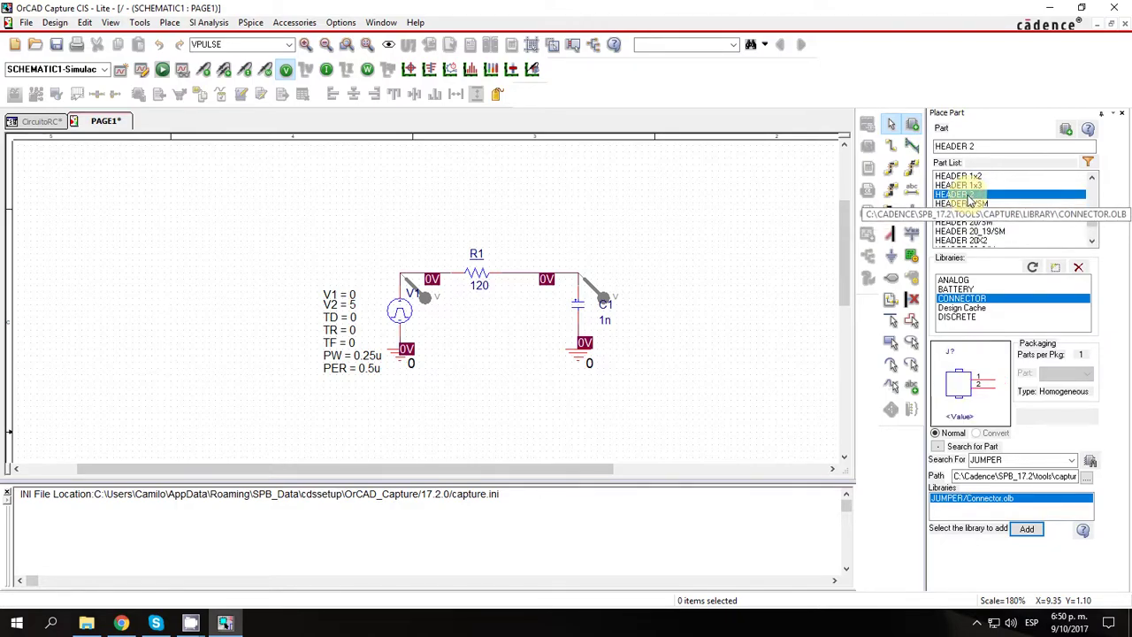
double_click(969, 196)
left_click(184, 255)
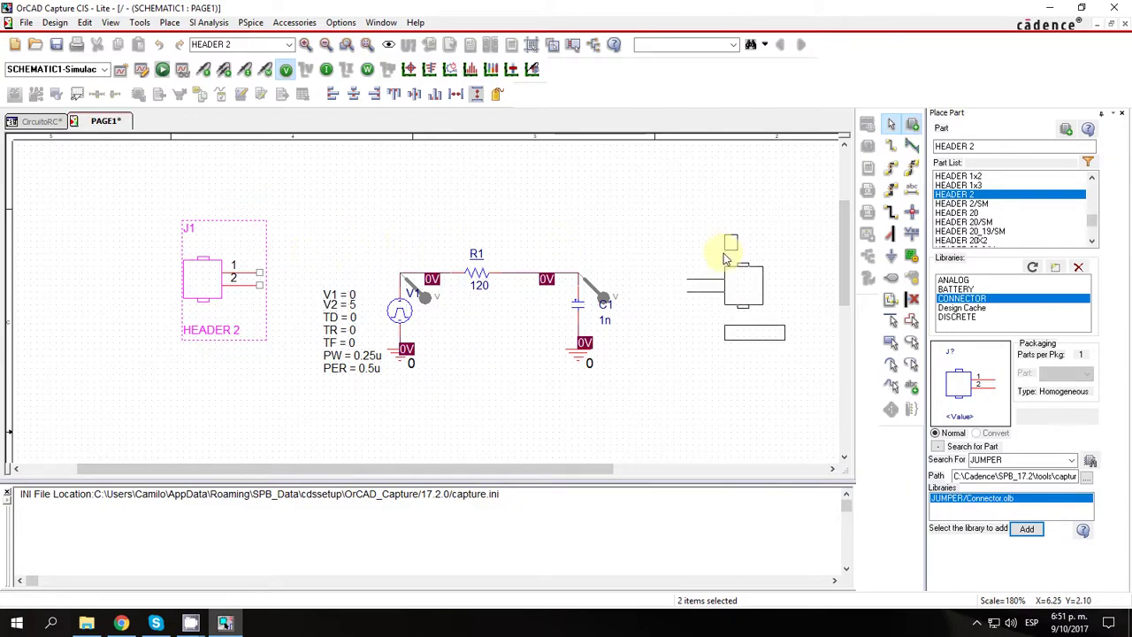
left_click(725, 250)
key("Escape")
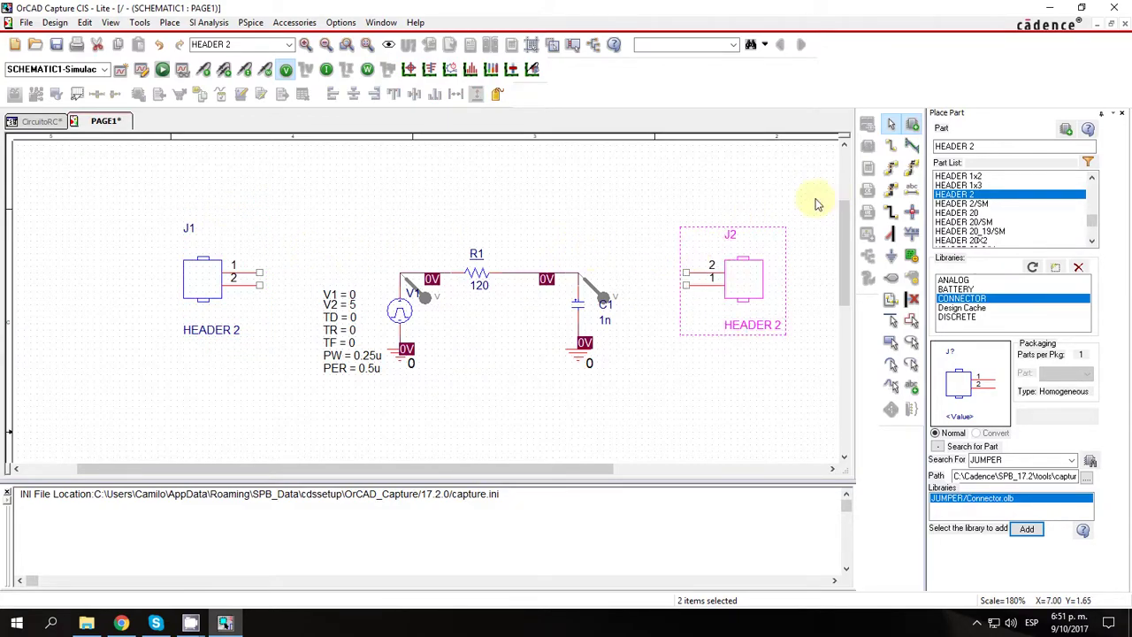
Place a 0 ground symbol below each of the two headers, J1 and J2
key("g")
left_click(679, 222)
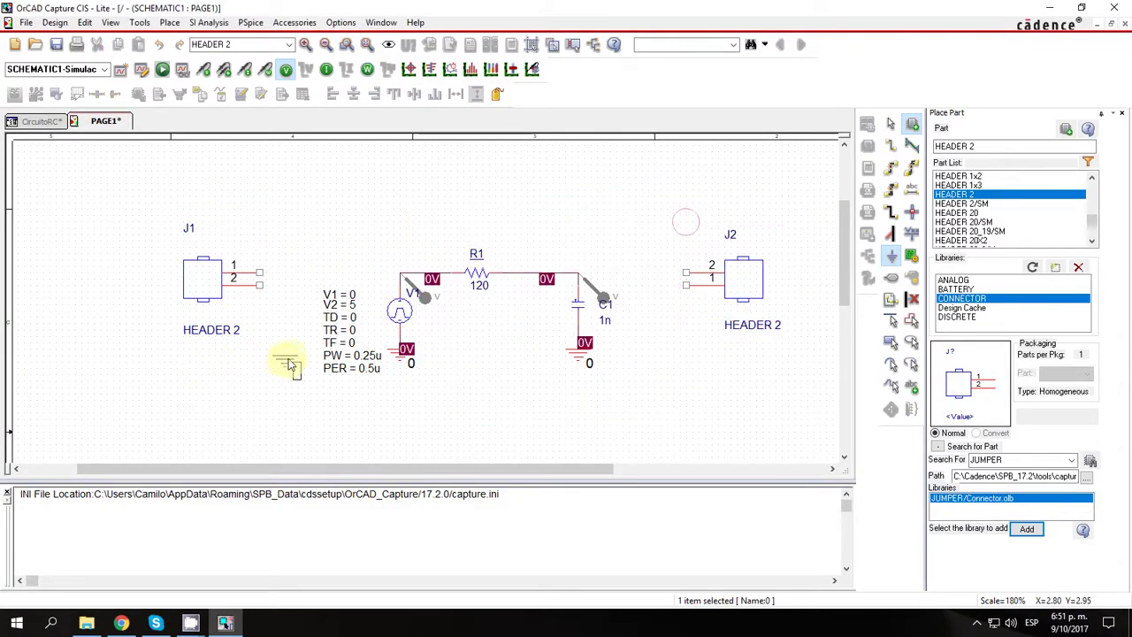
left_click(287, 363)
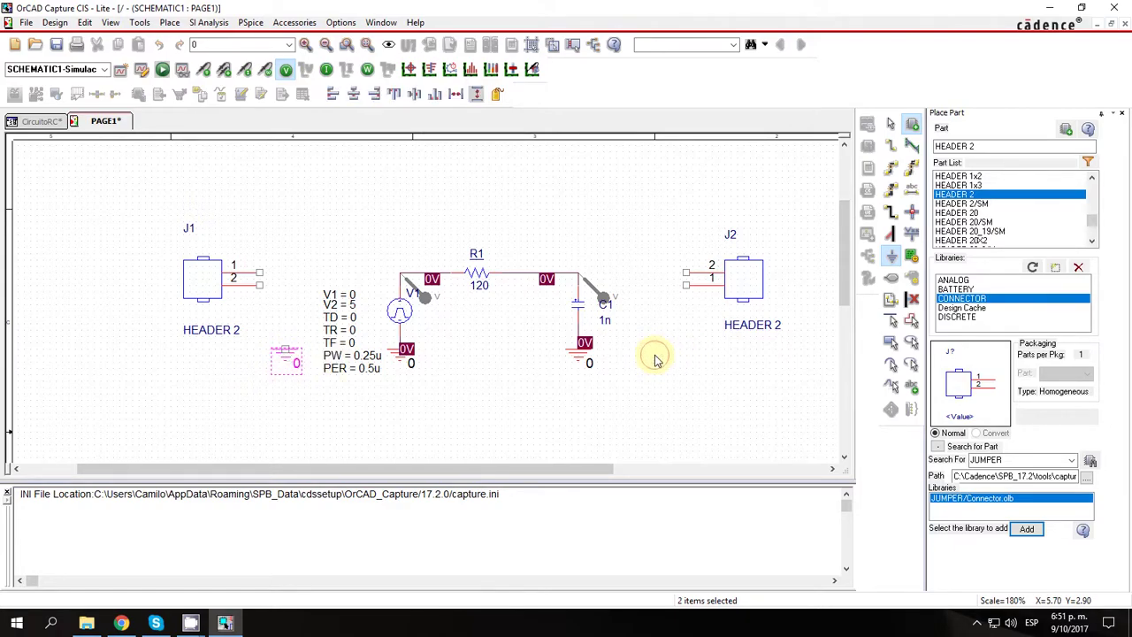
left_click(657, 358)
key("Escape")
Wire J2's pin 1 to its ground symbol and pin 2 to the node above capacitor C1
key("w")
left_click(685, 285)
left_click(654, 348)
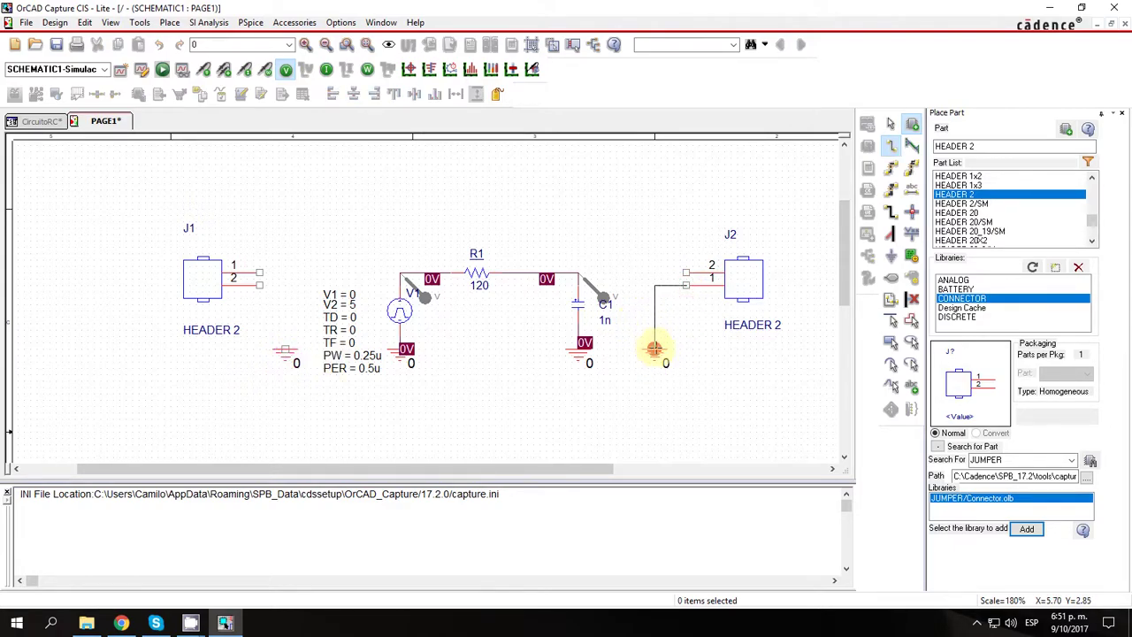
left_click(685, 273)
left_click(576, 272)
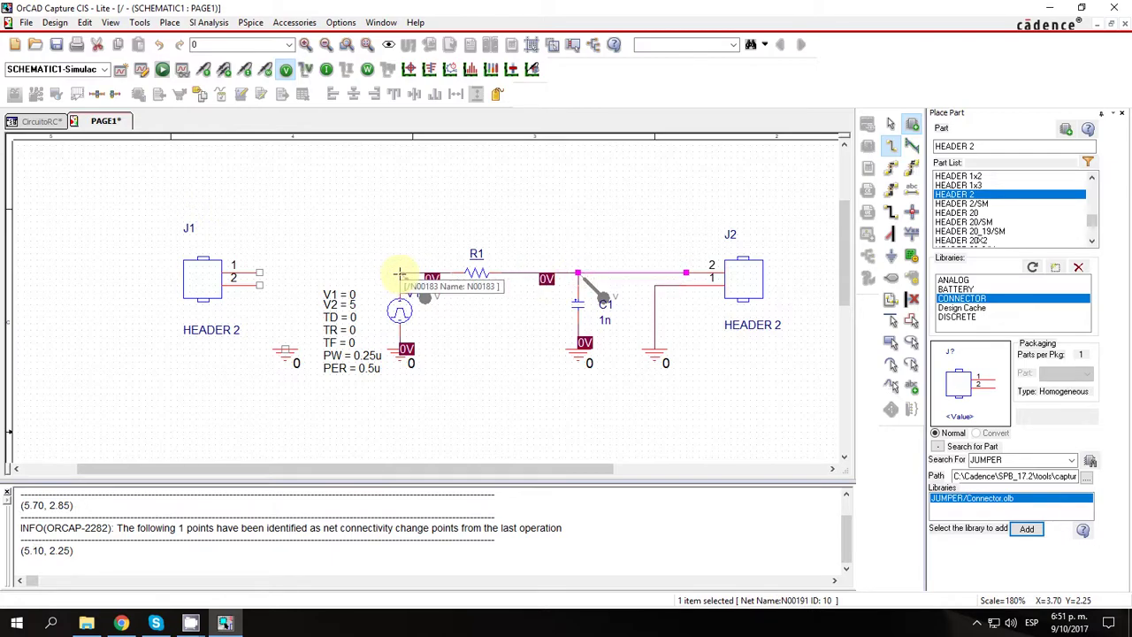
Wire J1's pin 1 to the node above source V1 and pin 2 to its ground symbol
left_click(400, 272)
left_click(259, 272)
left_click(259, 285)
left_click(285, 347)
key("Escape")
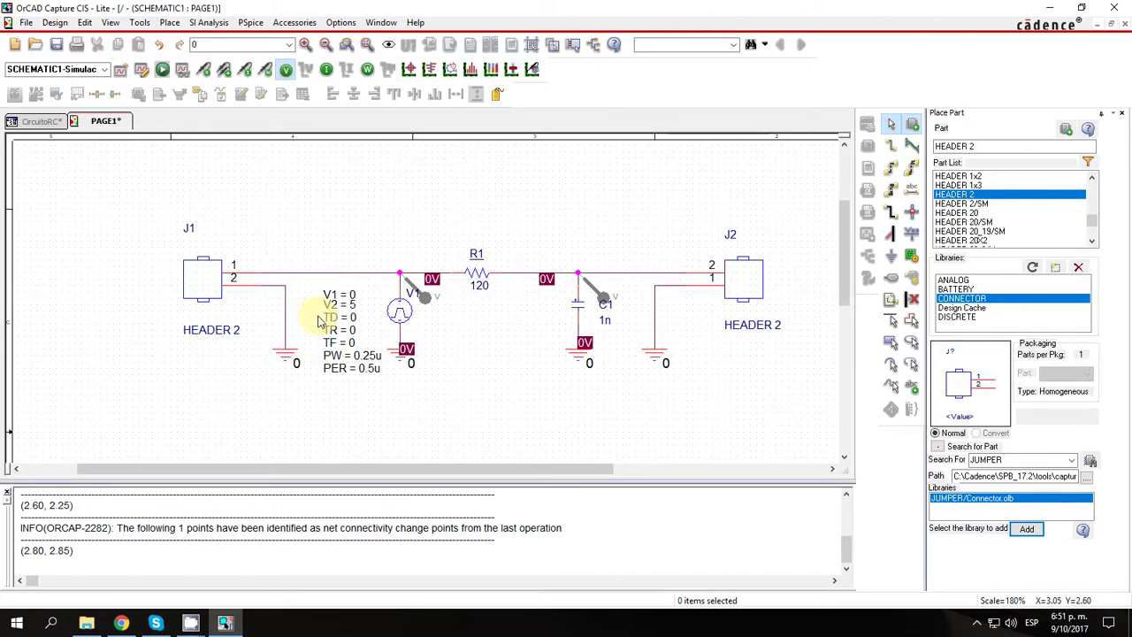
Check the properties of resistor R1 and capacitor C1, including their PCB footprints
double_click(478, 274)
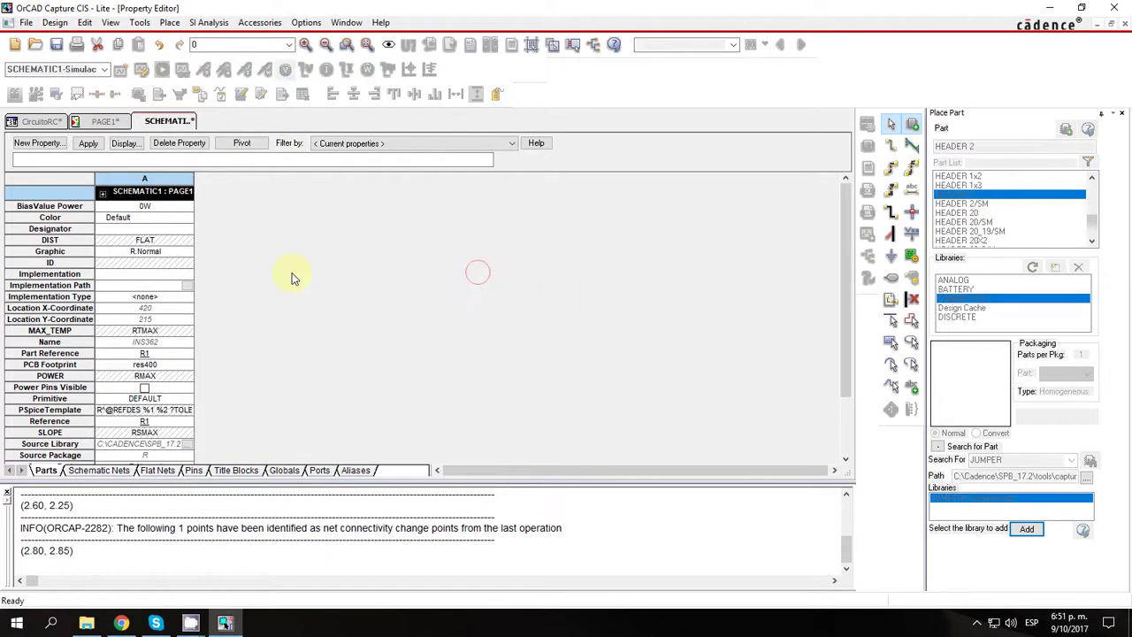
left_click(105, 121)
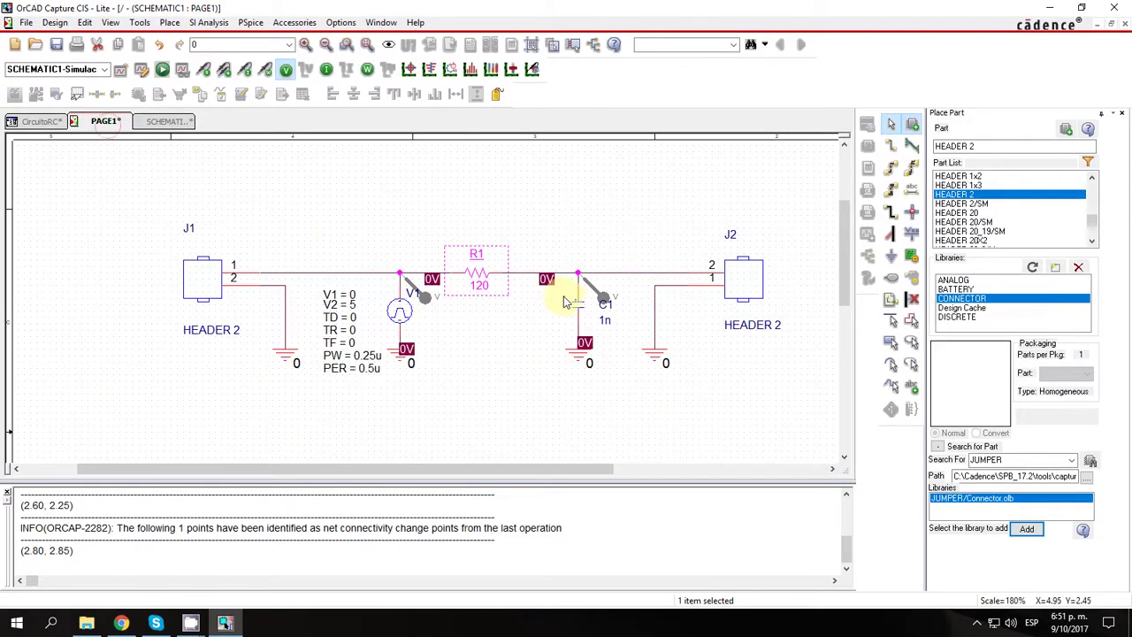
double_click(575, 296)
left_click(104, 121)
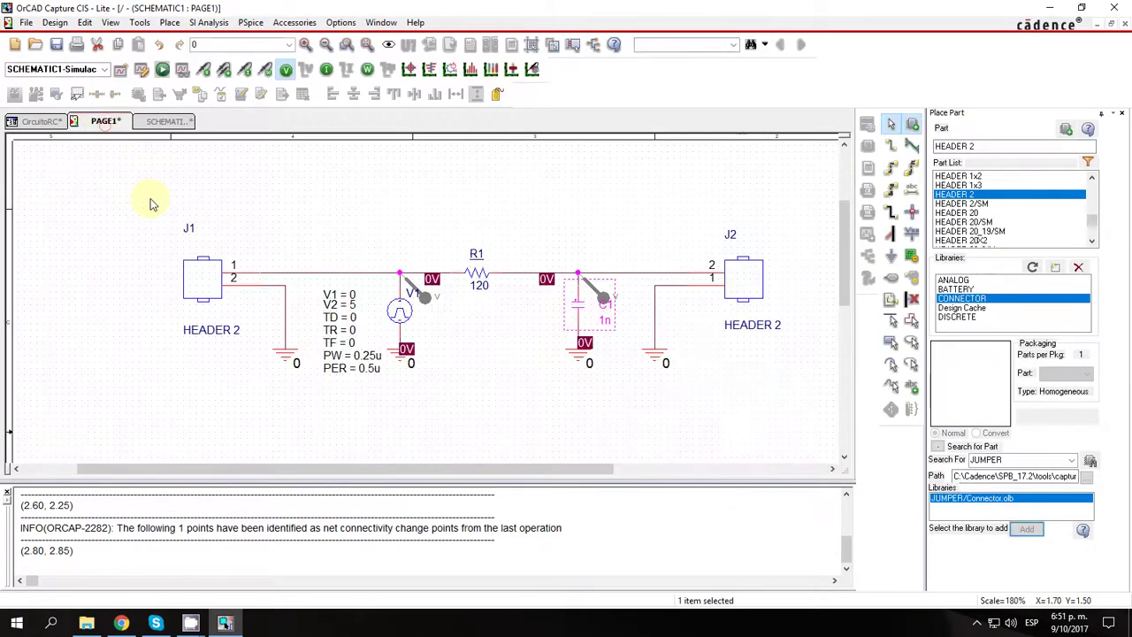
Set the PCB Footprint property of header J1 to JUMPER2 and return to the schematic page
double_click(199, 225)
left_click(149, 331)
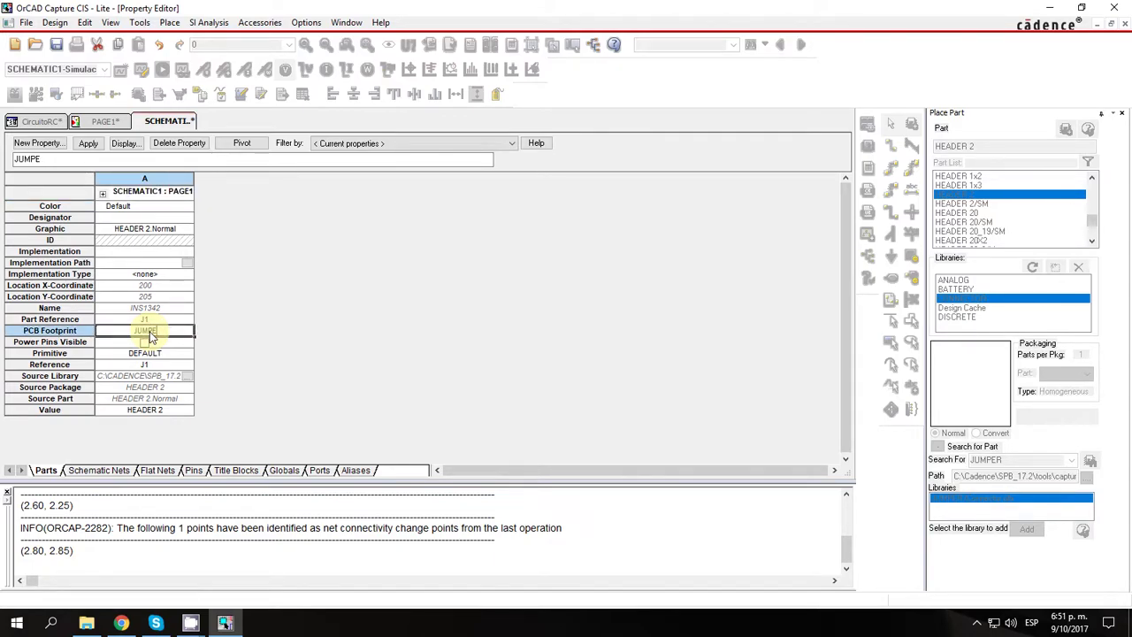
key("Return")
left_click(104, 121)
Set the PCB Footprint property of header J2 to JUMPER2 and go back to the schematic page
double_click(743, 271)
left_click(154, 331)
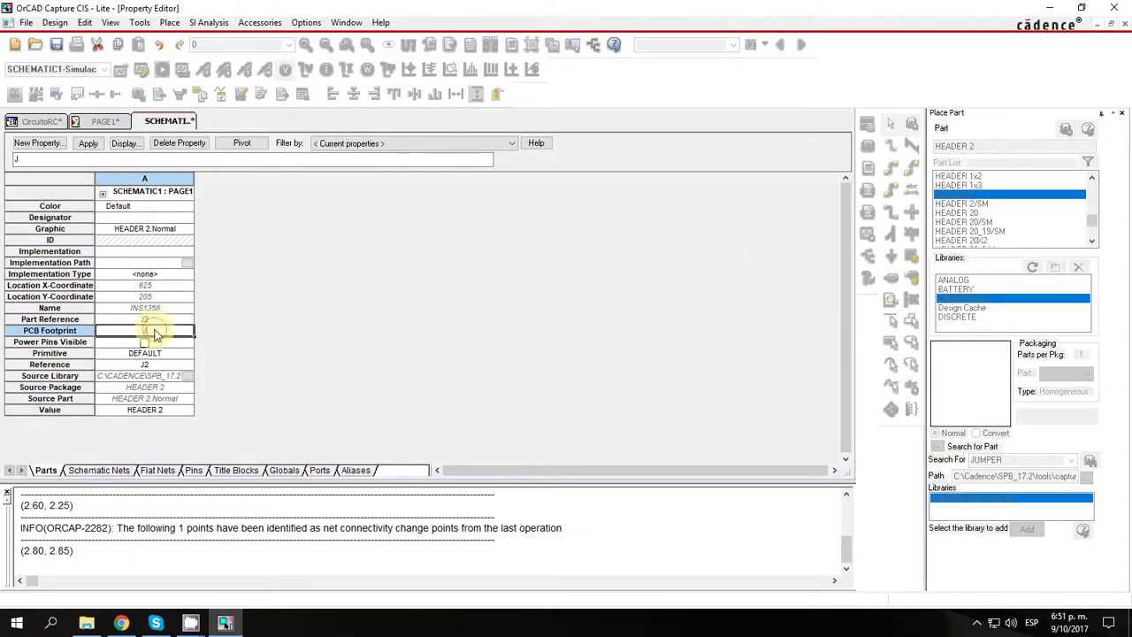
left_click(104, 122)
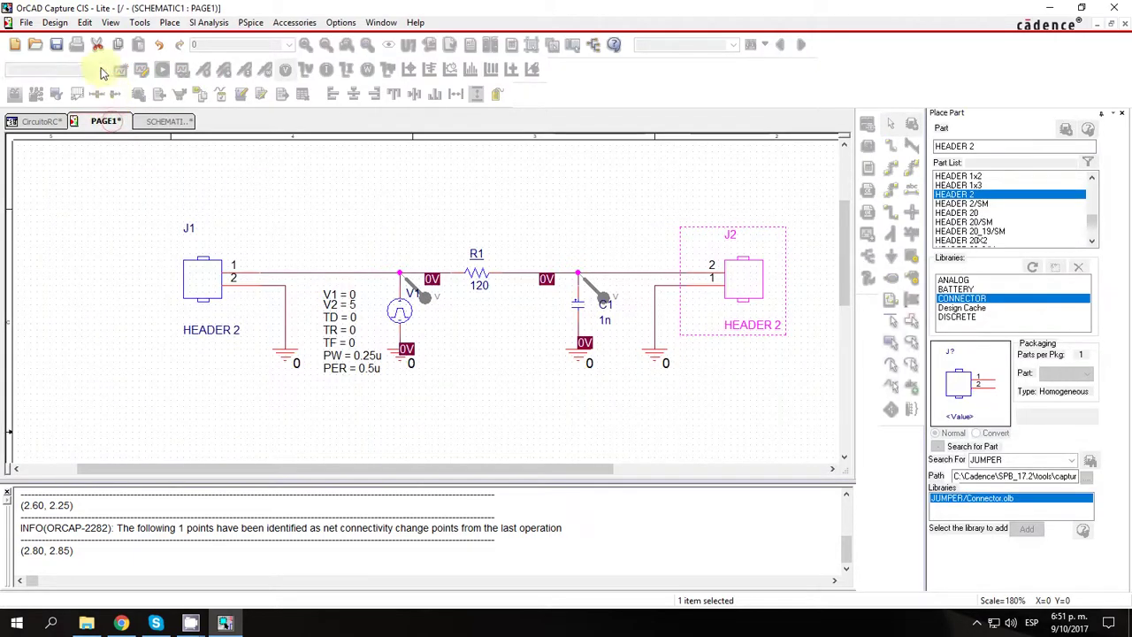
Save the design and select circuitorc.dsn in the project tree, with the part placement pane closed
left_click(41, 121)
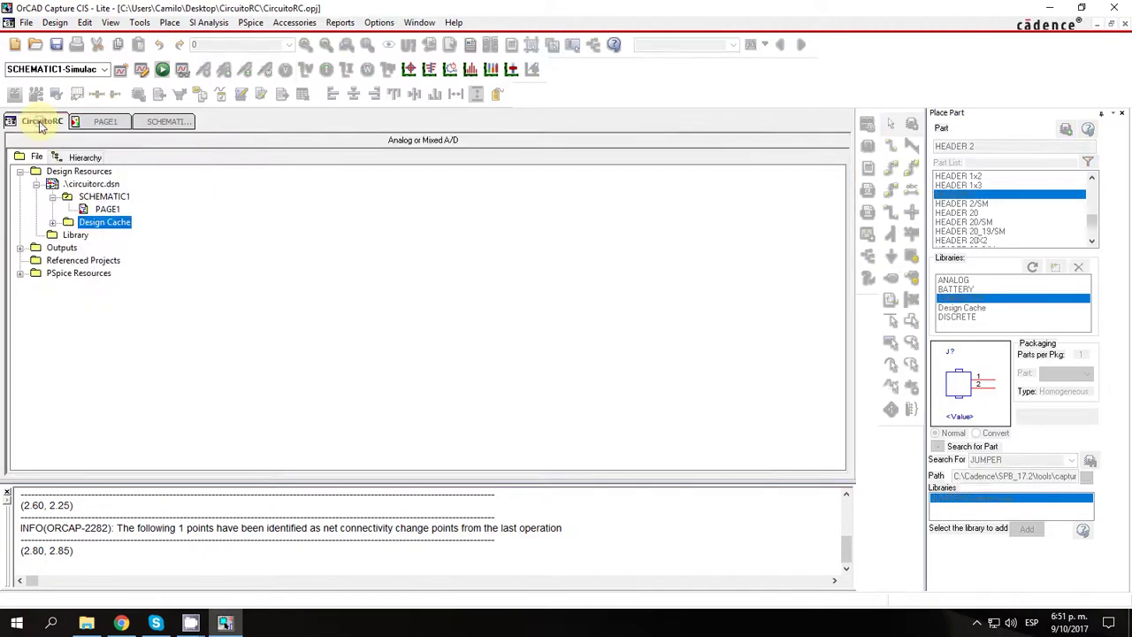
left_click(104, 184)
left_click(1121, 113)
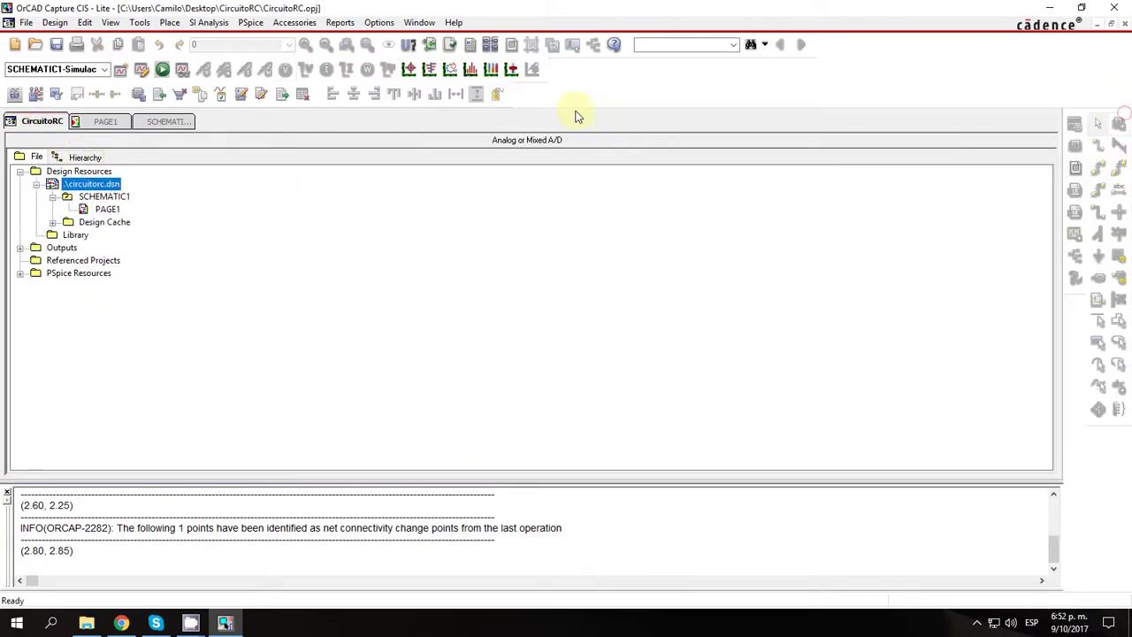
Set up a PCB netlist that also creates or updates the board and opens it in OrCAD PCB Editor
left_click(471, 46)
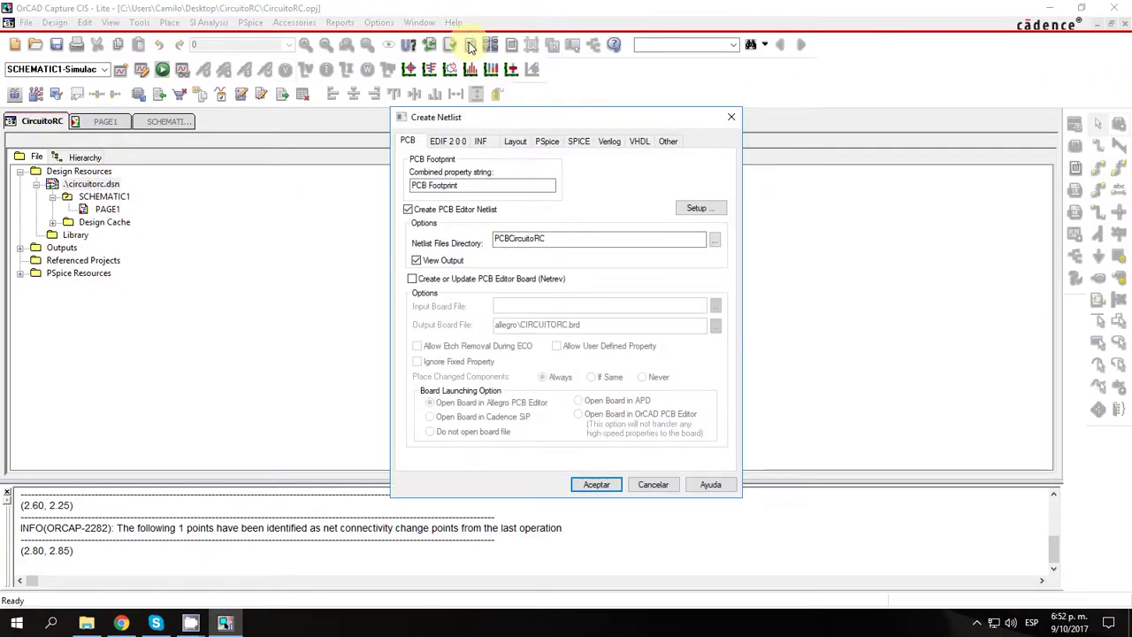
left_click(412, 278)
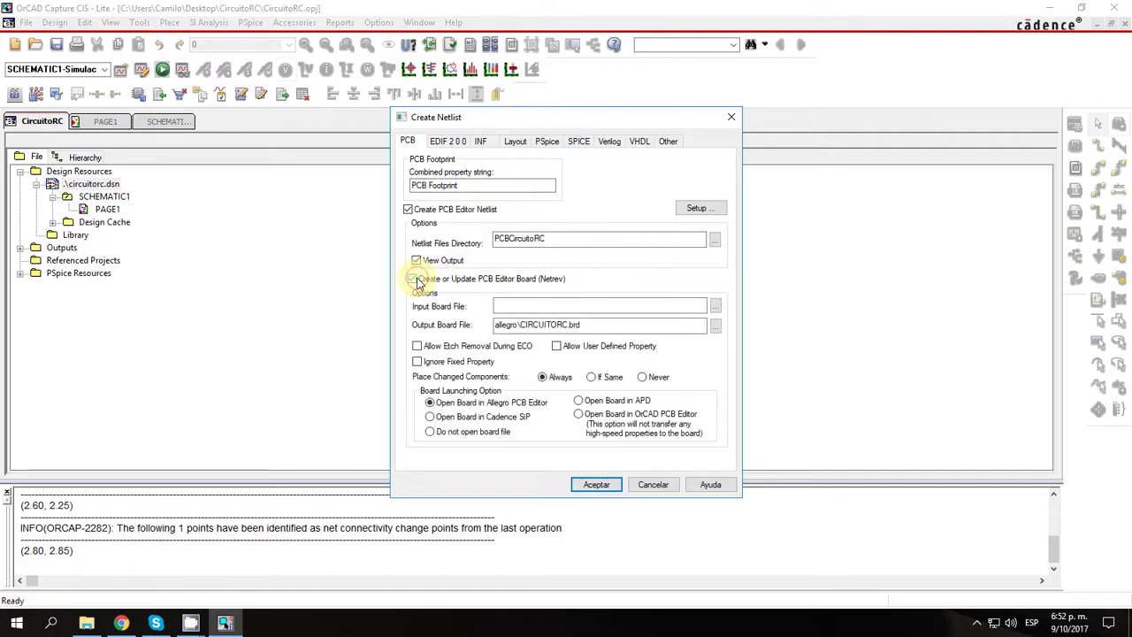
left_click(580, 414)
Generate the netlist with output board PCBCircuitoRC\CIRCUITORC.brd and etch removal during ECO allowed, opening the PCB editor in Lite mode
left_click_drag(556, 238, 467, 237)
key("ctrl+c")
double_click(505, 324)
key("ctrl+v")
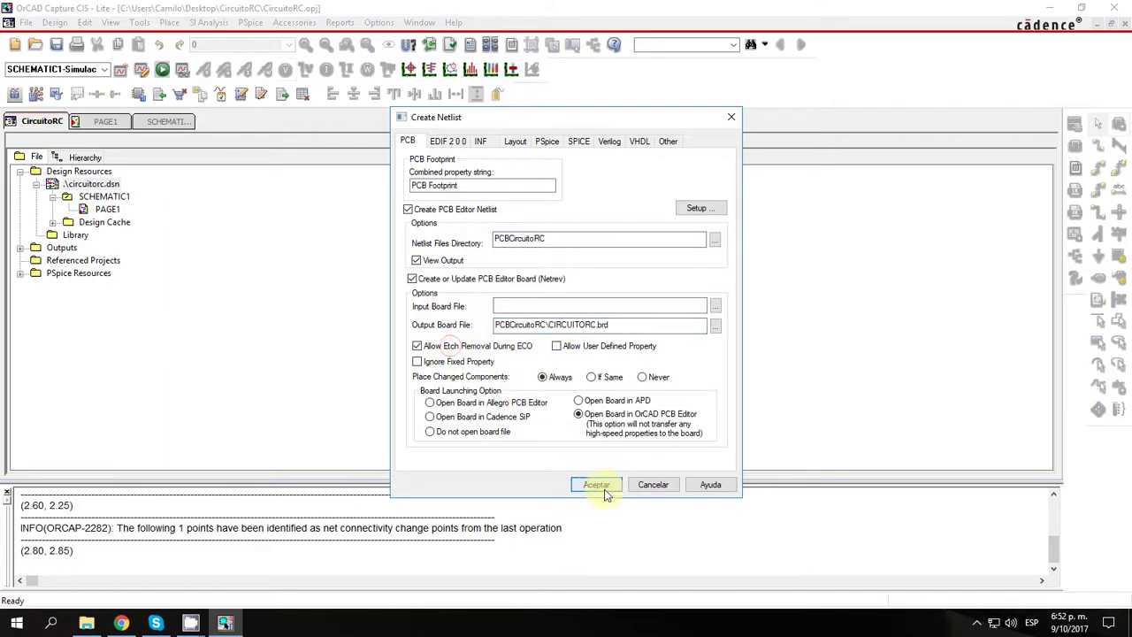
left_click(606, 489)
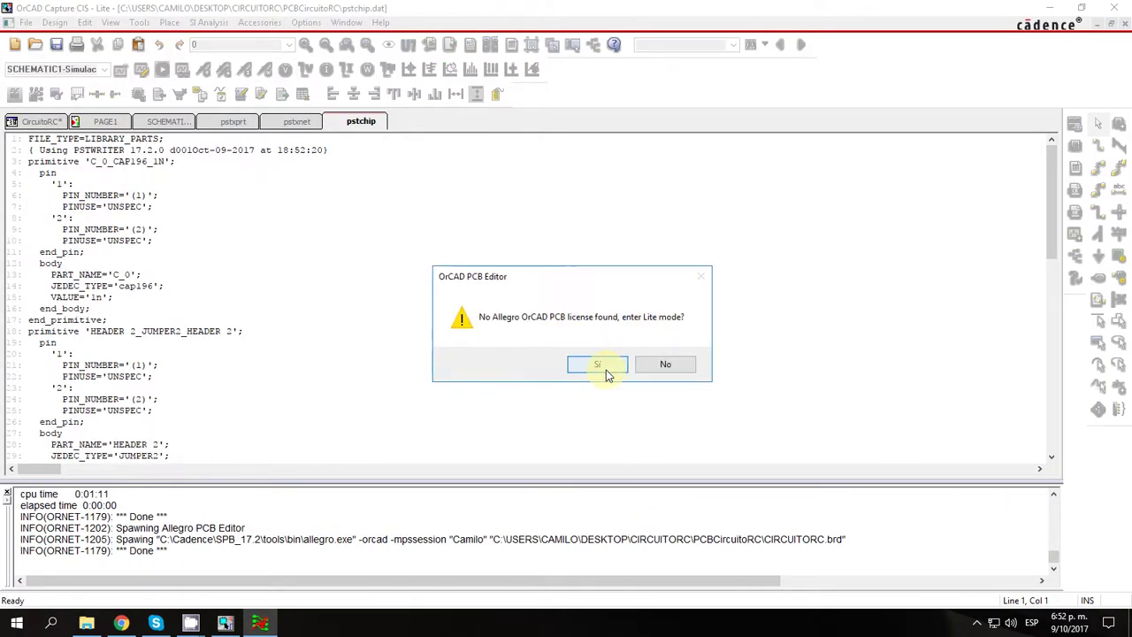
left_click(597, 366)
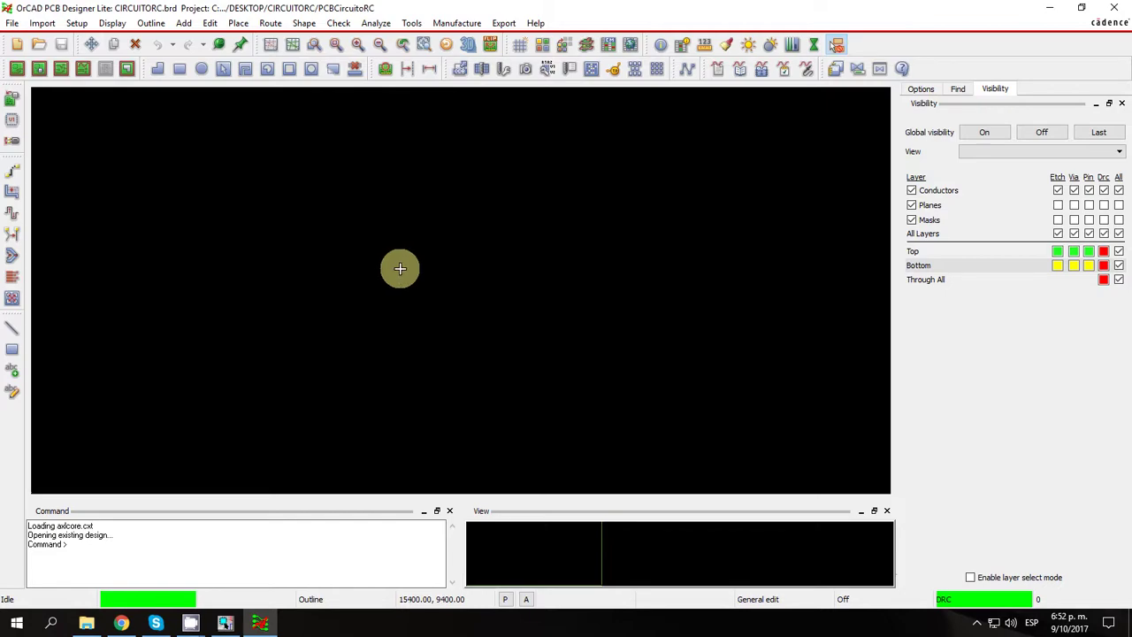
Define the board grid with an All Etch spacing of 100 and turn the grids on
left_click(76, 23)
left_click(136, 237)
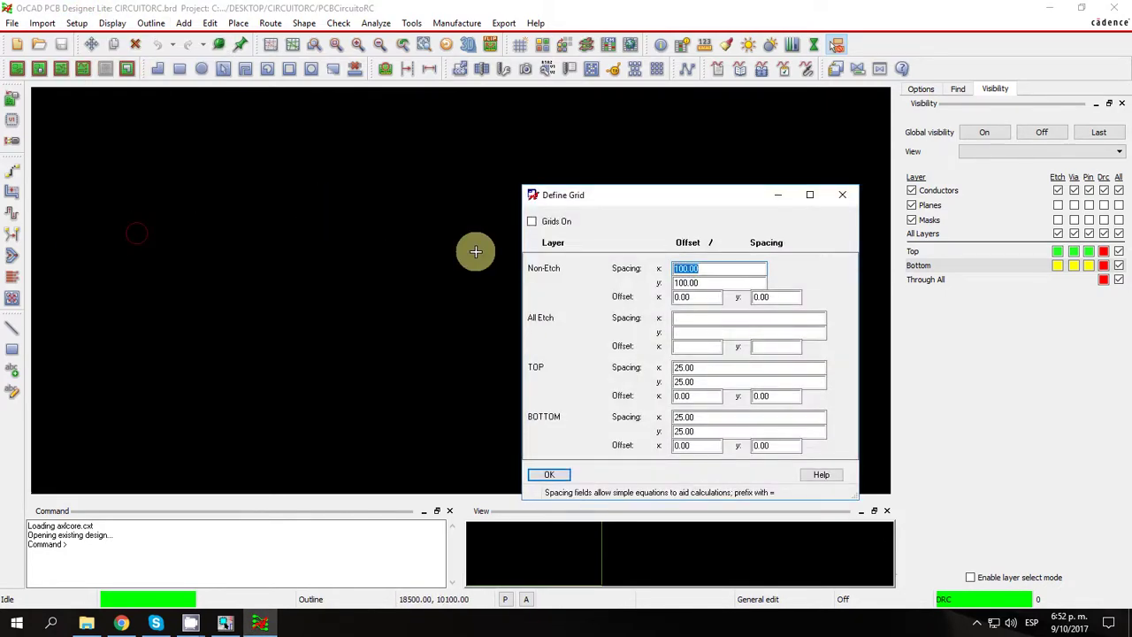
left_click(698, 320)
type("100")
left_click(542, 476)
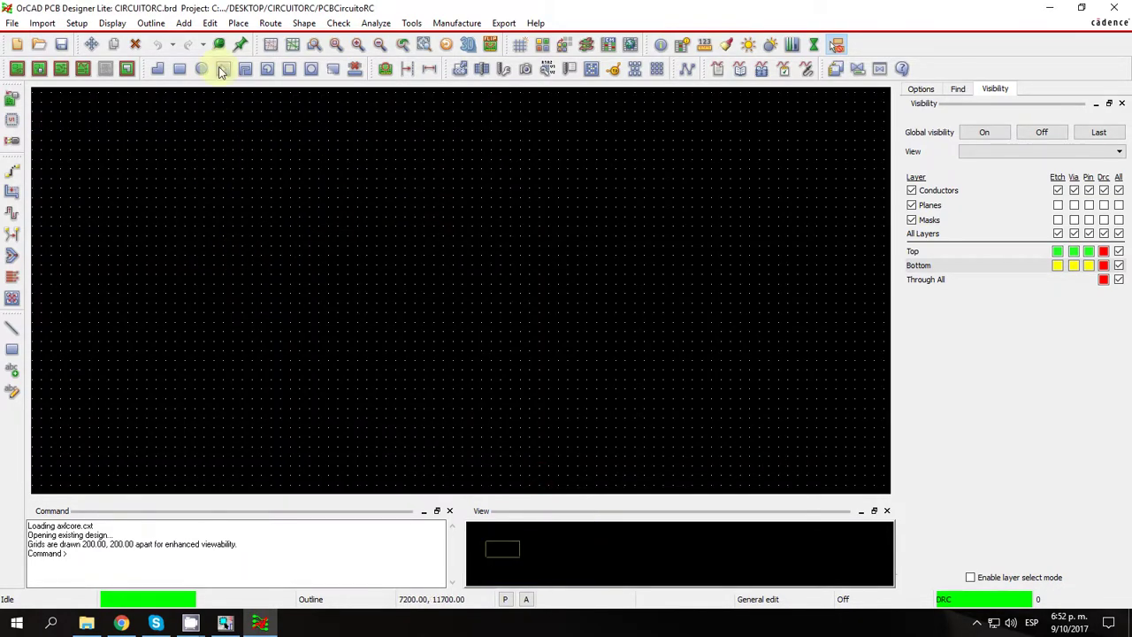
Draw a rectangular board design outline about 1000 by 900 mil with a design edge clearance of 40 mil
left_click(150, 23)
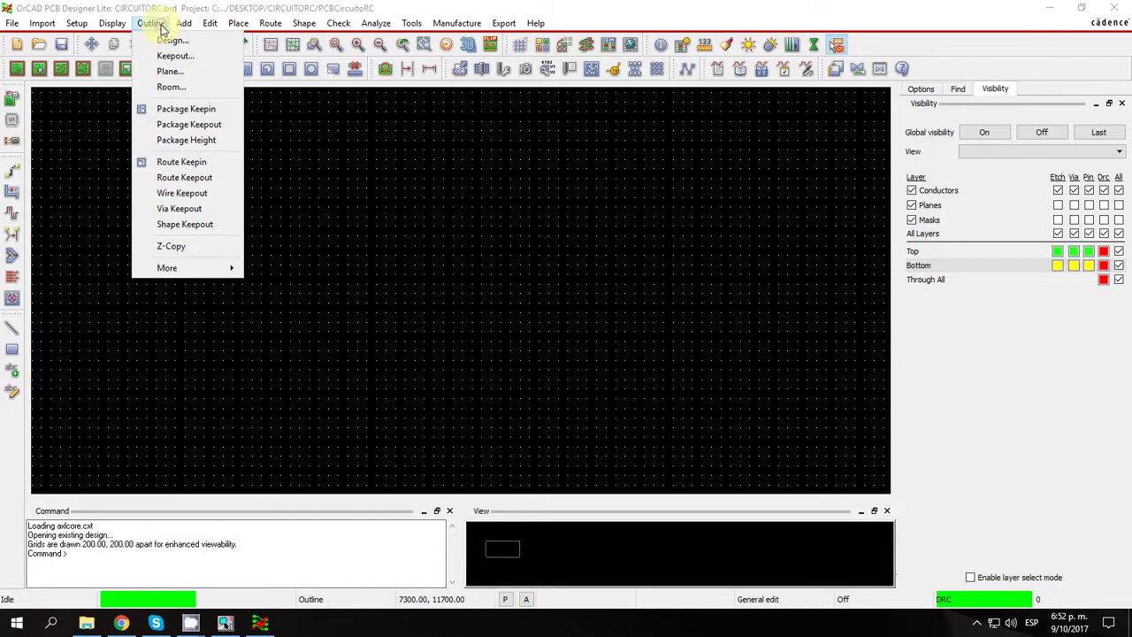
left_click(172, 42)
left_click_drag(907, 8, 761, 138)
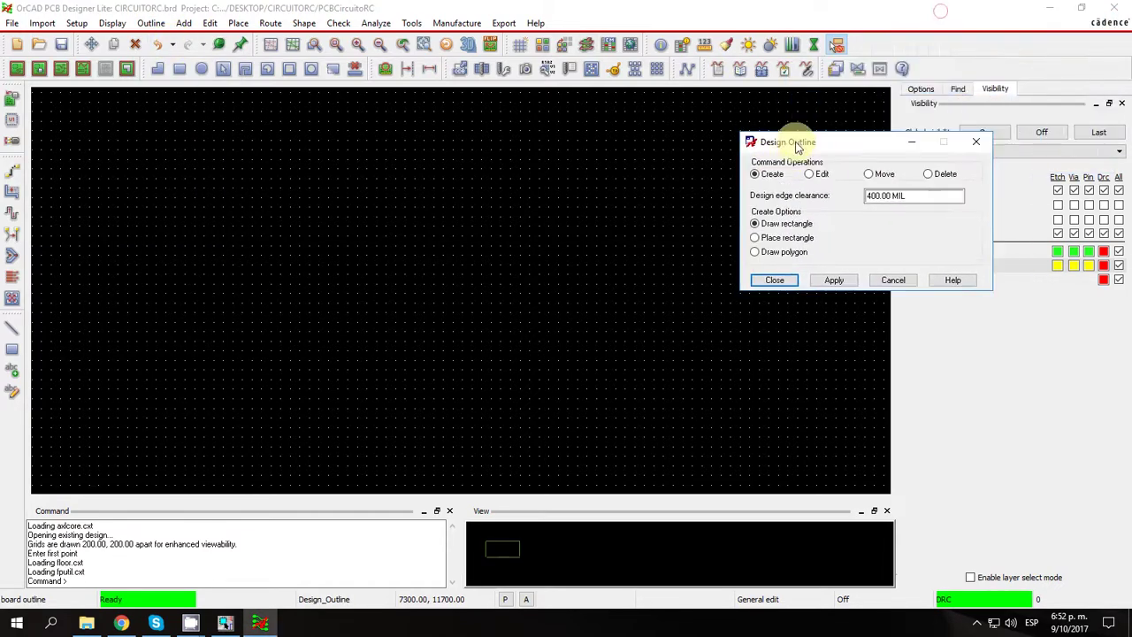
left_click(783, 237)
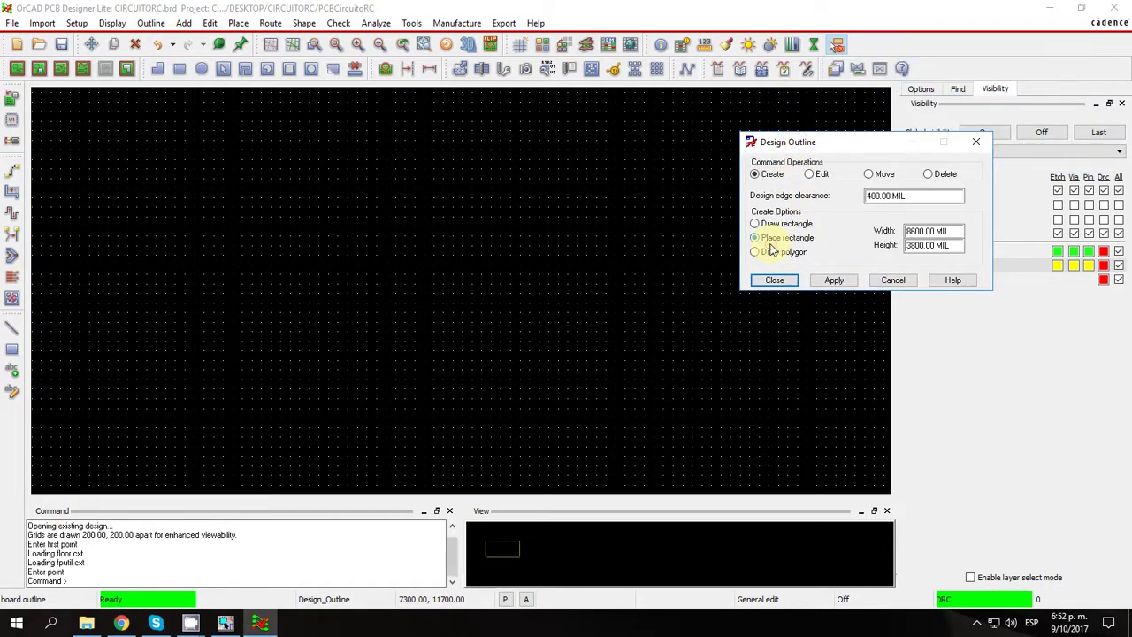
left_click(769, 223)
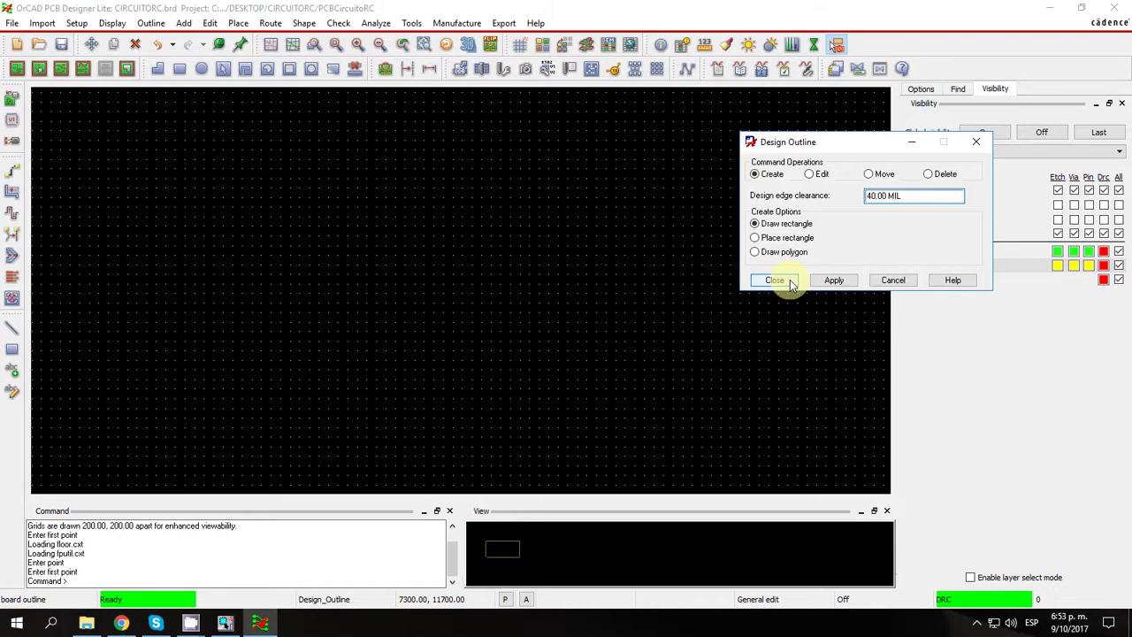
left_click(298, 198)
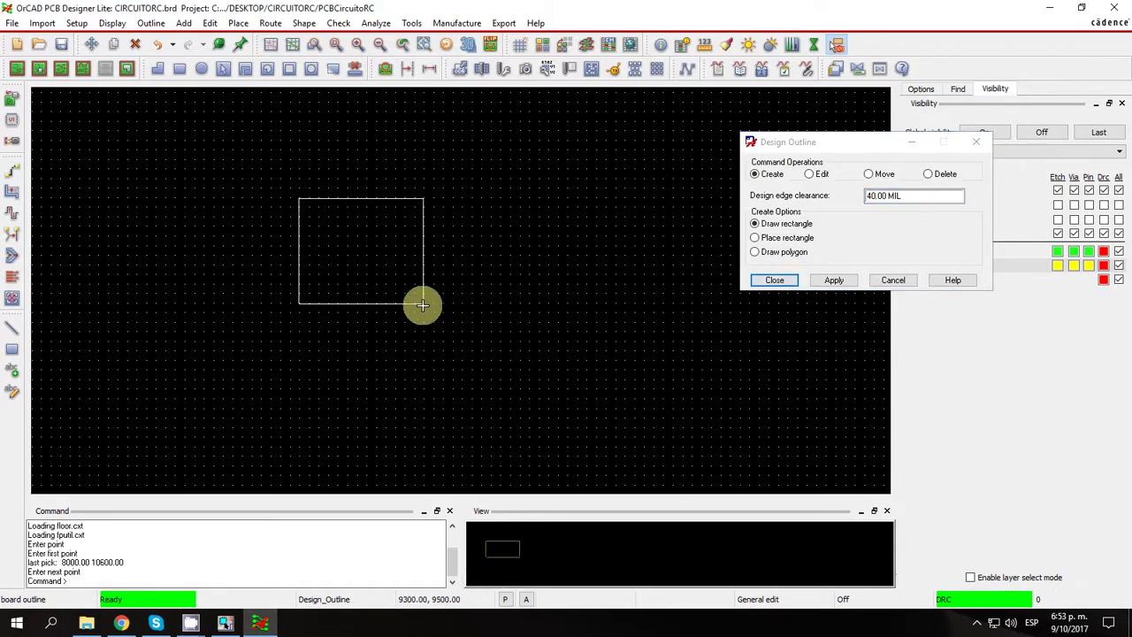
left_click(397, 288)
scroll(324, 238, "up", 2)
scroll(323, 238, "down", 2)
scroll(324, 238, "up", 1)
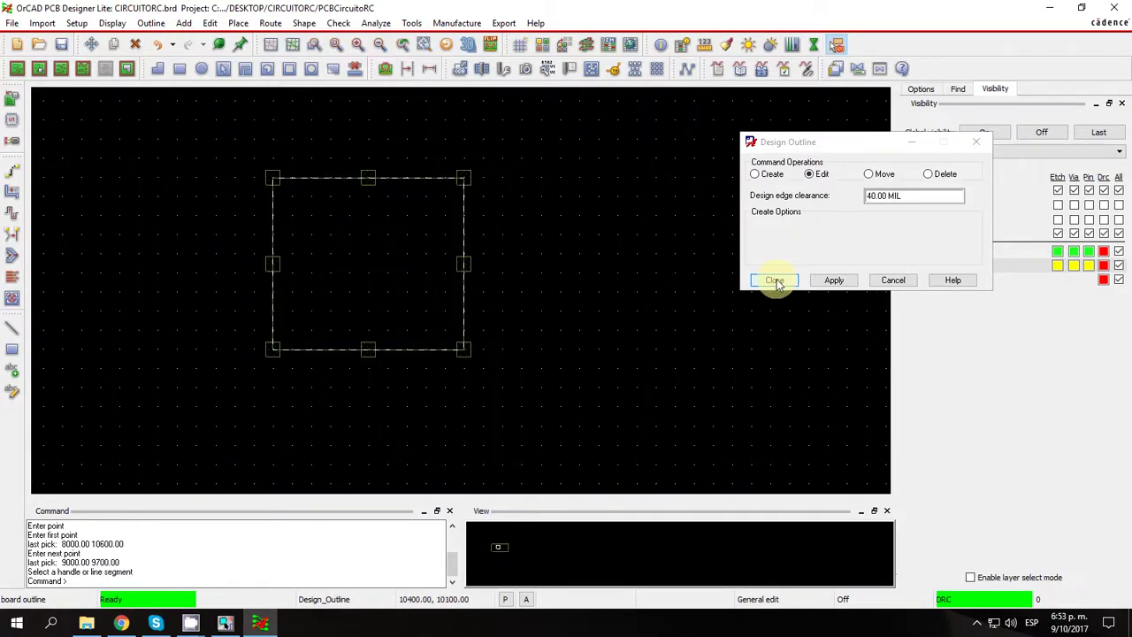
left_click(775, 281)
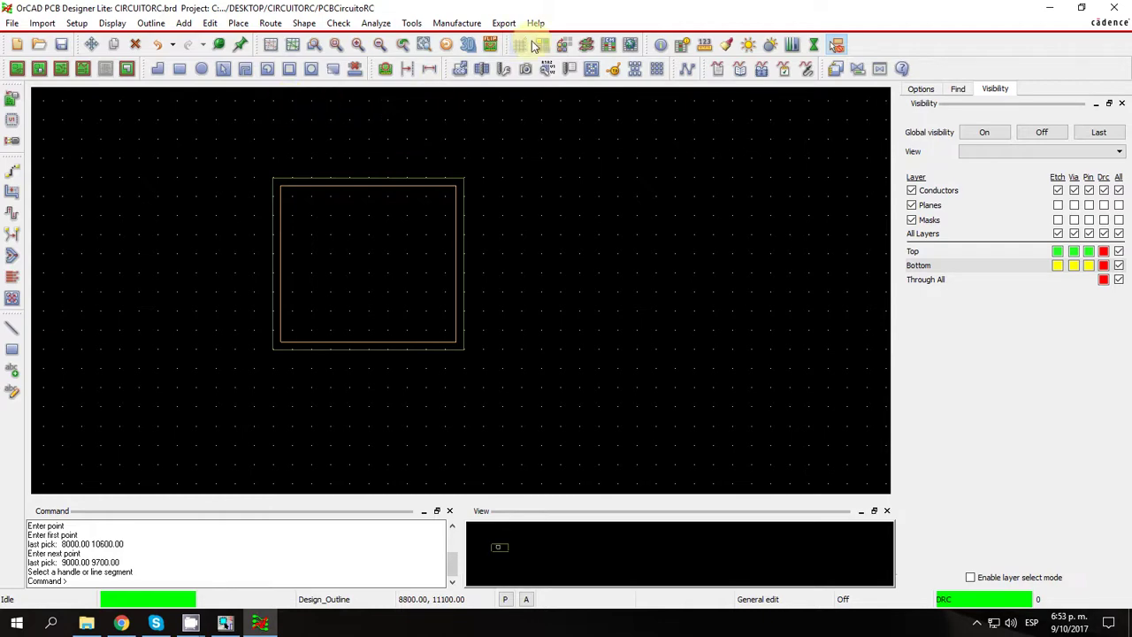
Open the Constraint Manager at the all-layers worksheet of the physical constraint set
left_click(608, 46)
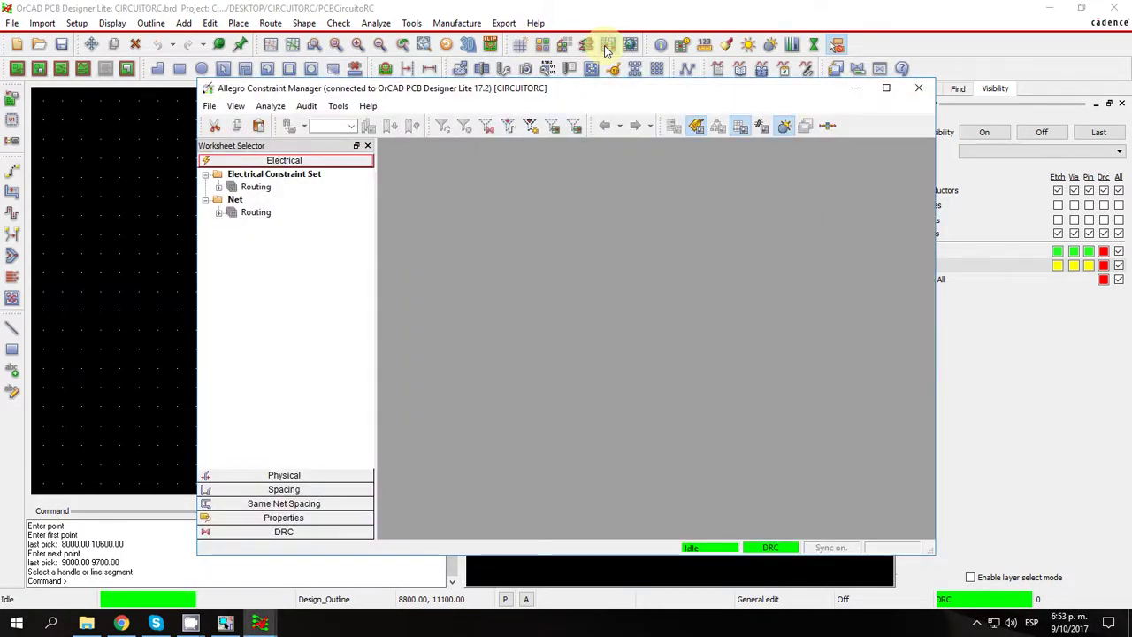
left_click(301, 475)
left_click(256, 202)
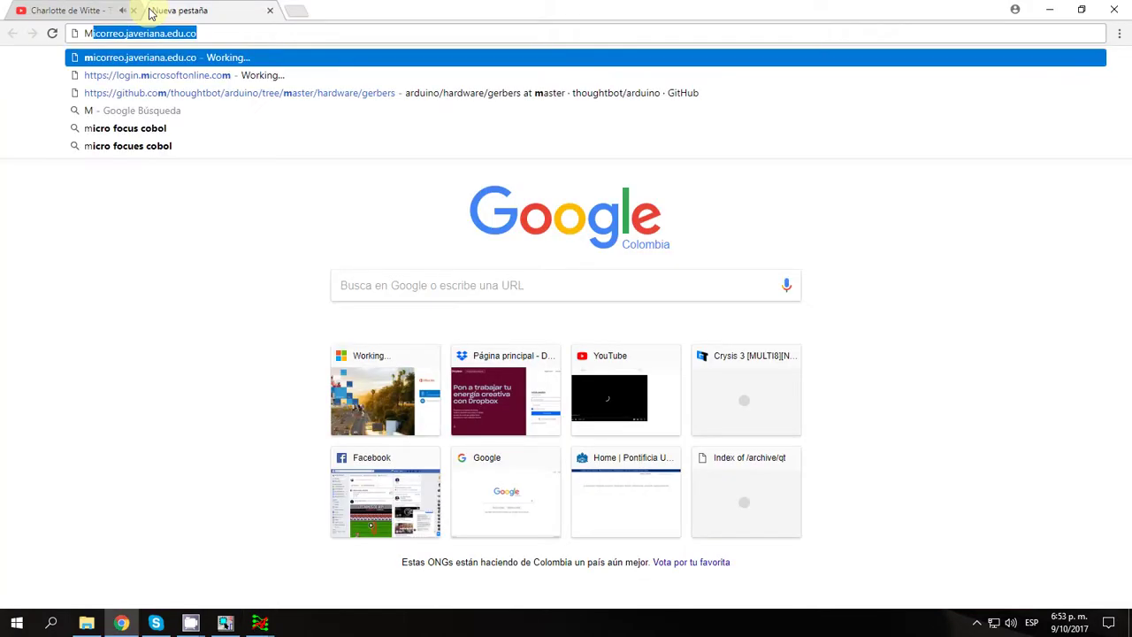
Switch to the web browser, find the Microcircuitos website and open its circuit manufacturing capabilities page
type("CROCIRUITOS")
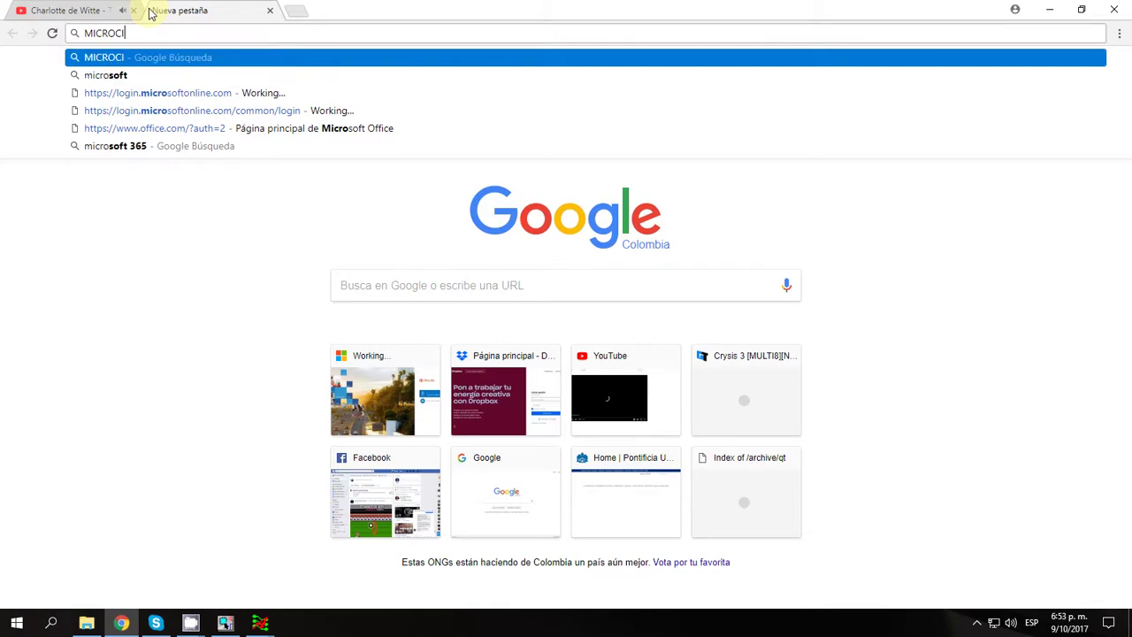
key("Return")
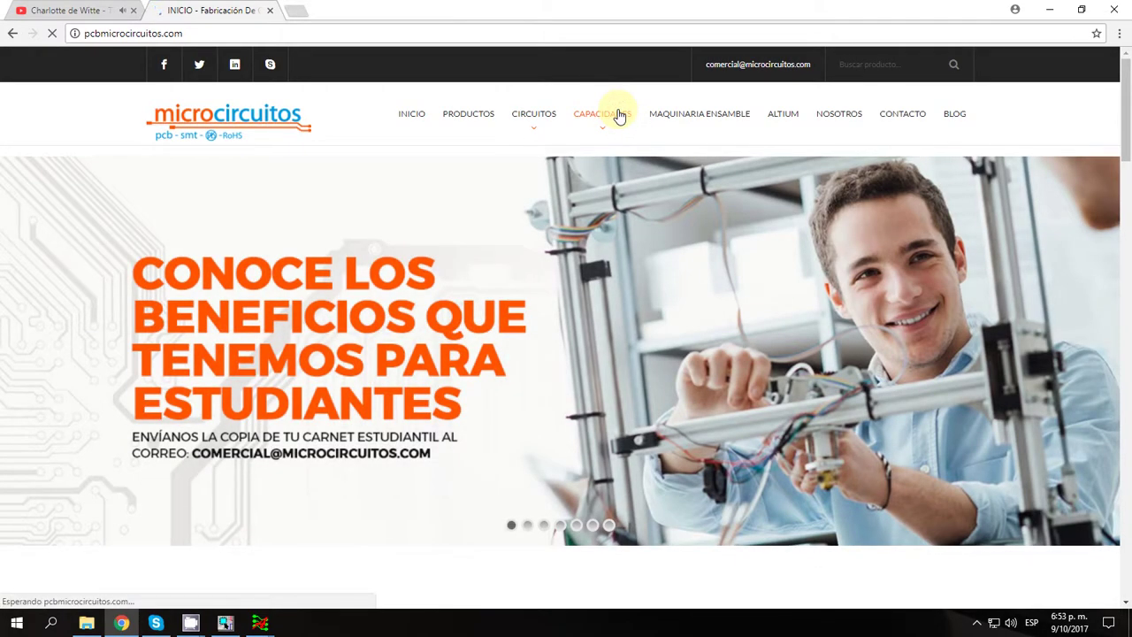
left_click(620, 116)
scroll(585, 252, "down", 3)
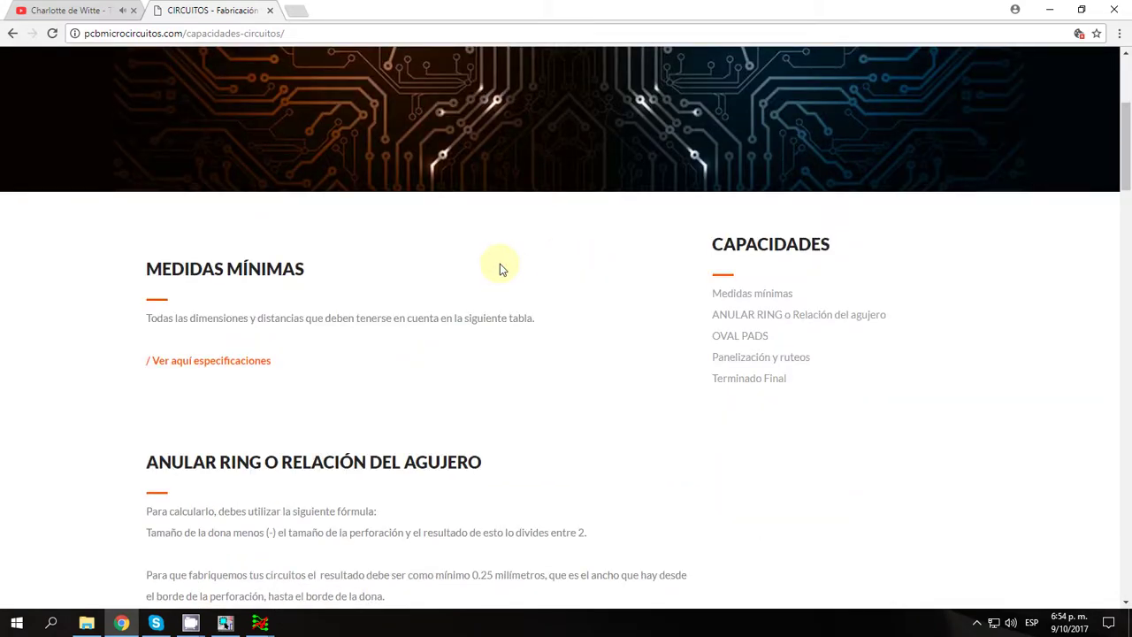
Pin the YouTube tab in the browser
right_click(70, 9)
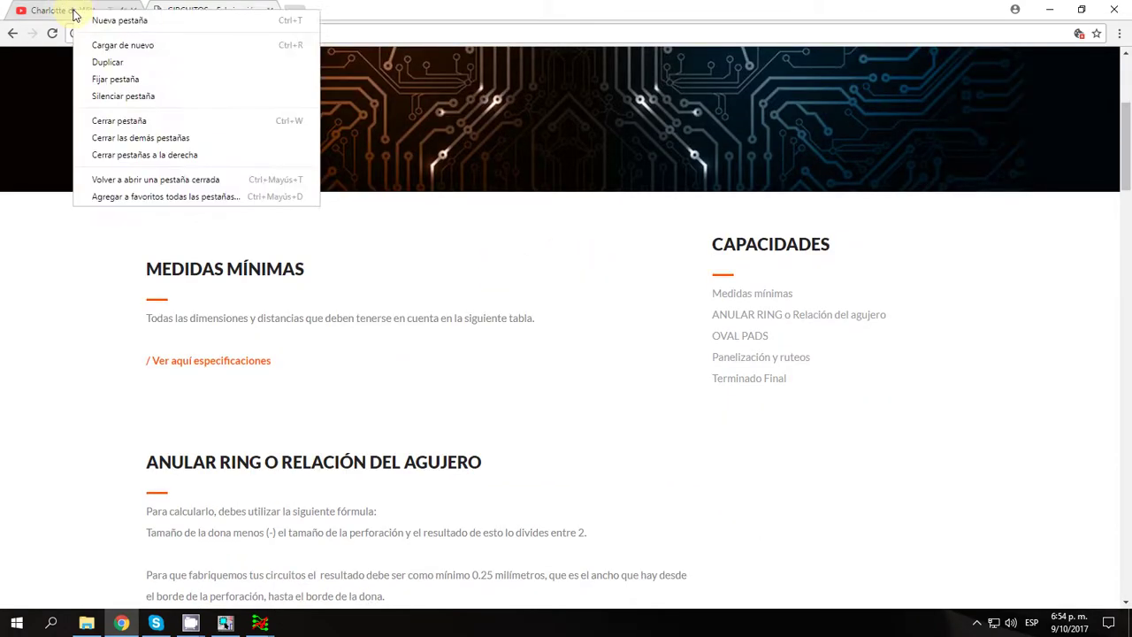
left_click(111, 79)
scroll(195, 130, "up", 3)
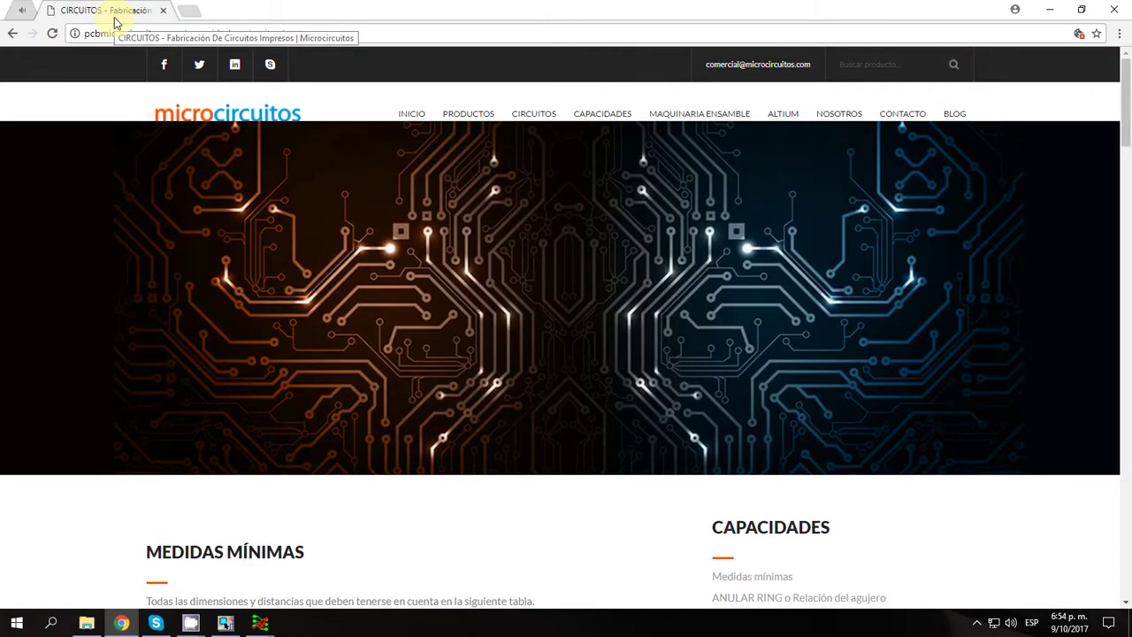
Open the specifications for minimum measurements, annular ring and oval pads from the capabilities page in separate tabs
scroll(233, 153, "down", 4)
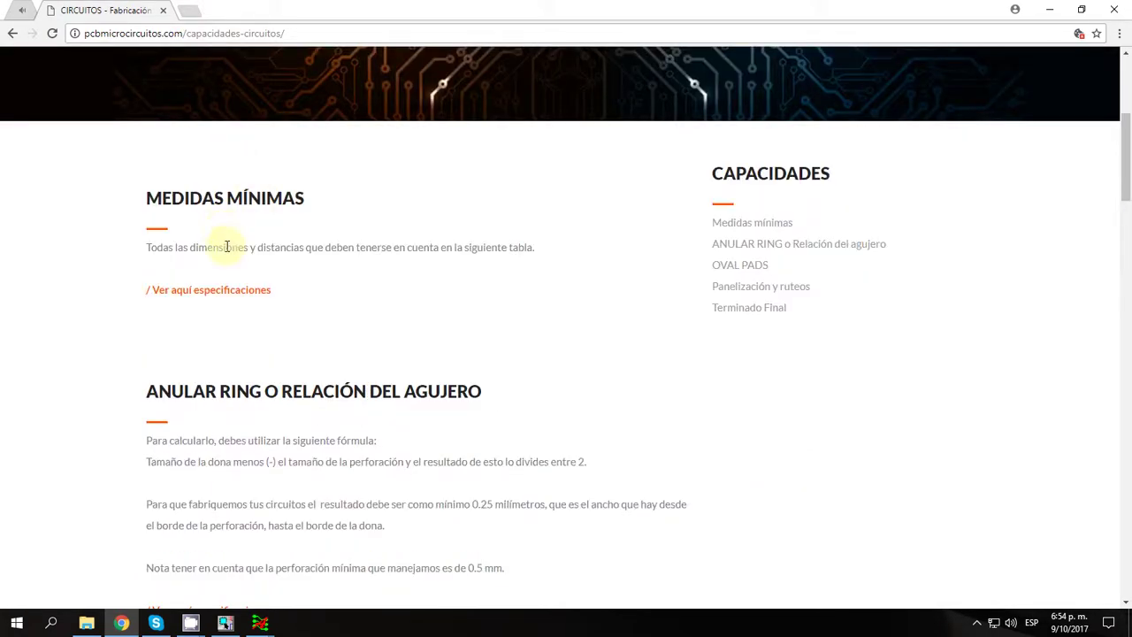
middle_click(238, 292)
scroll(256, 298, "down", 3)
right_click(224, 332)
left_click(243, 339)
scroll(243, 354, "down", 2)
right_click(223, 328)
left_click(269, 344)
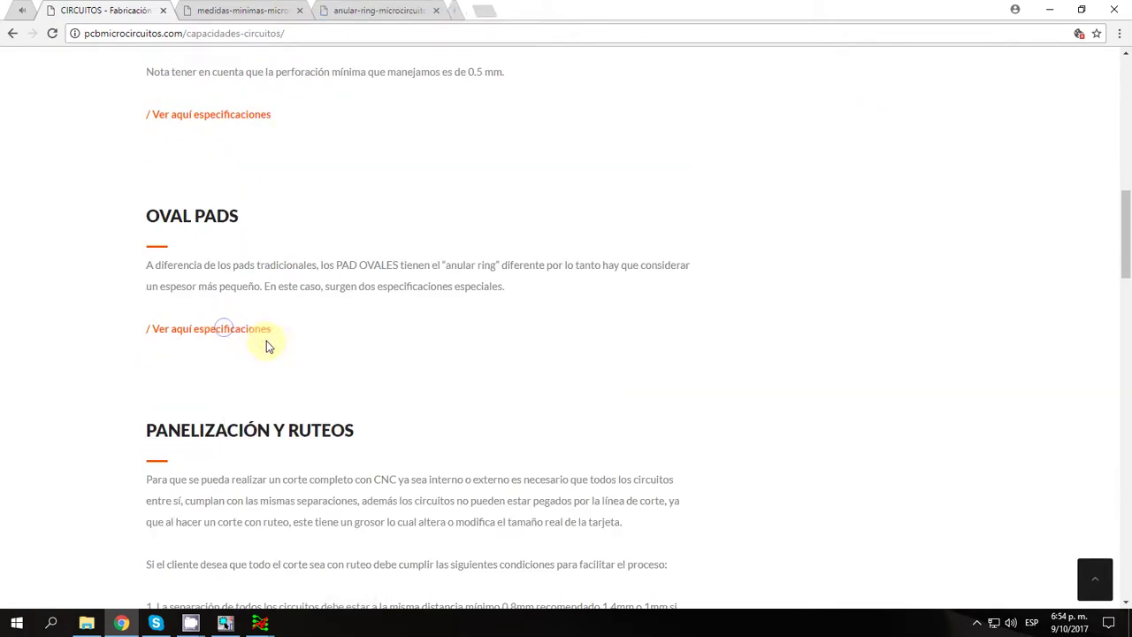
Review the rest of the capabilities page and examine the enlarged table of minimum dimensions and distances
scroll(268, 347, "down", 13)
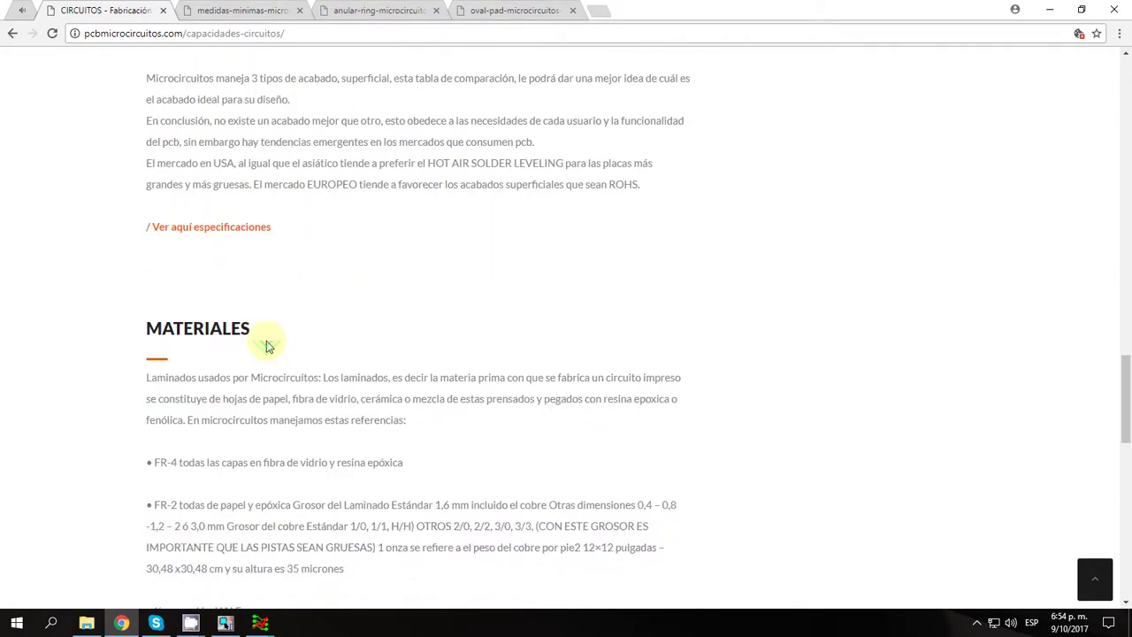
scroll(267, 340, "down", 2)
scroll(266, 341, "up", 2)
scroll(267, 340, "down", 6)
scroll(266, 341, "up", 12)
left_click(252, 10)
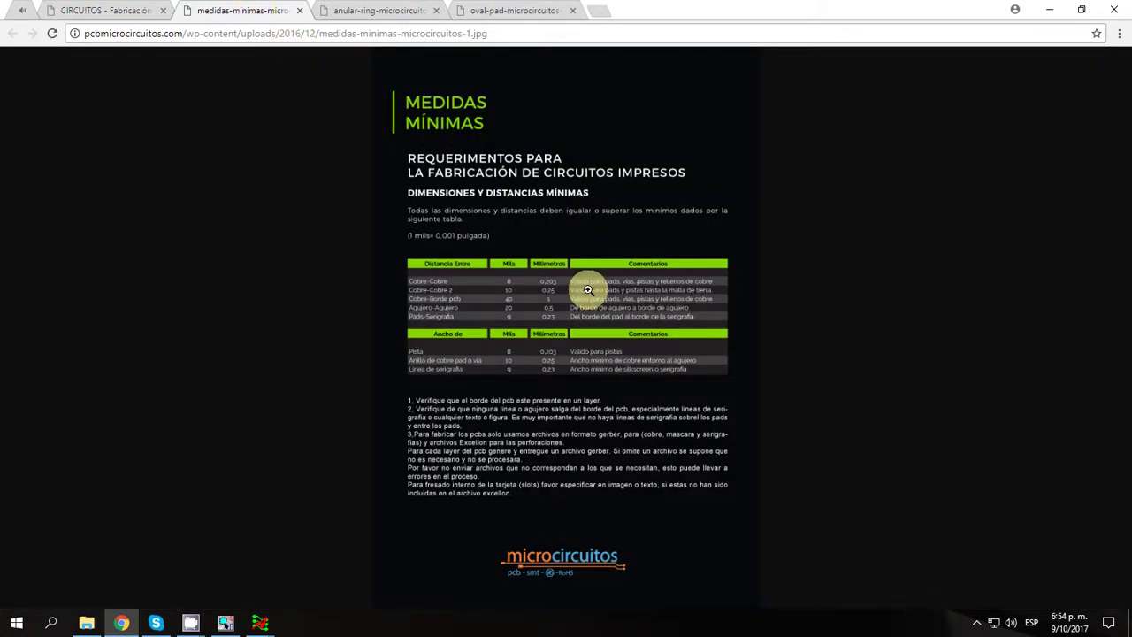
scroll(576, 307, "up", 3, "ctrl")
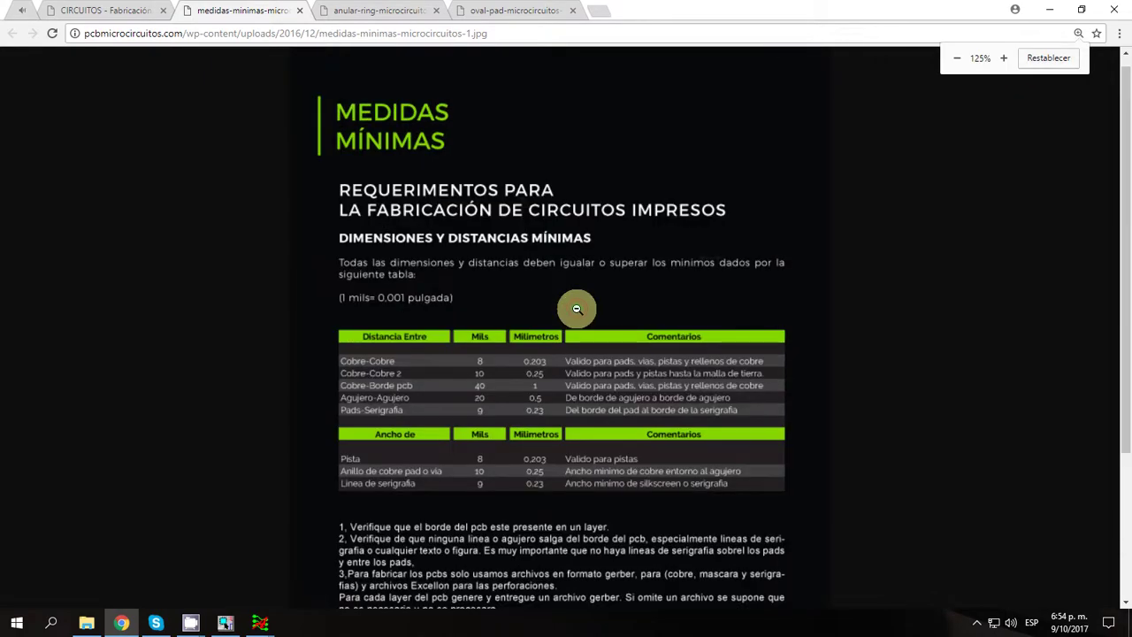
scroll(575, 308, "down", 3)
Examine the annular ring and oval pad specifications, and return to the minimum dimensions table
left_click(352, 9)
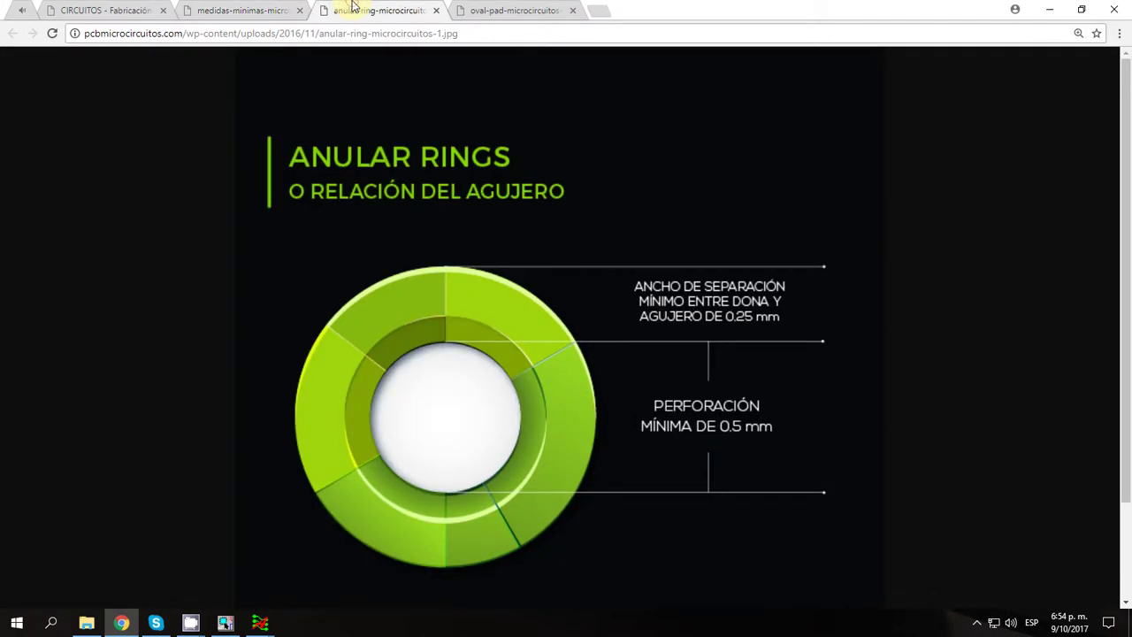
scroll(581, 336, "down", 3)
left_click(478, 9)
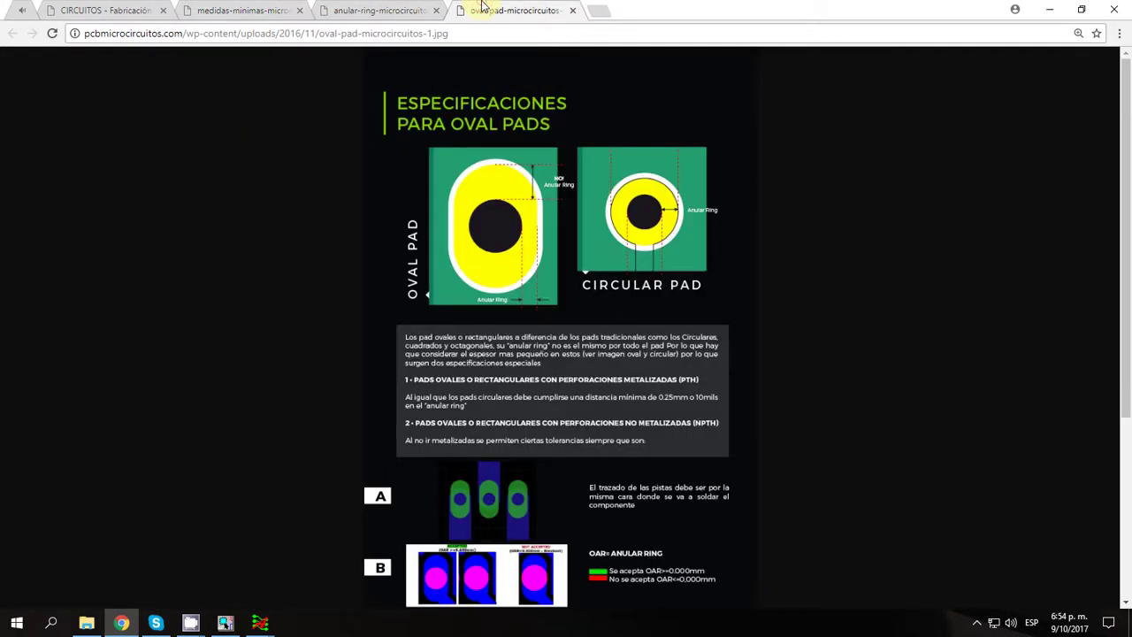
left_click(228, 10)
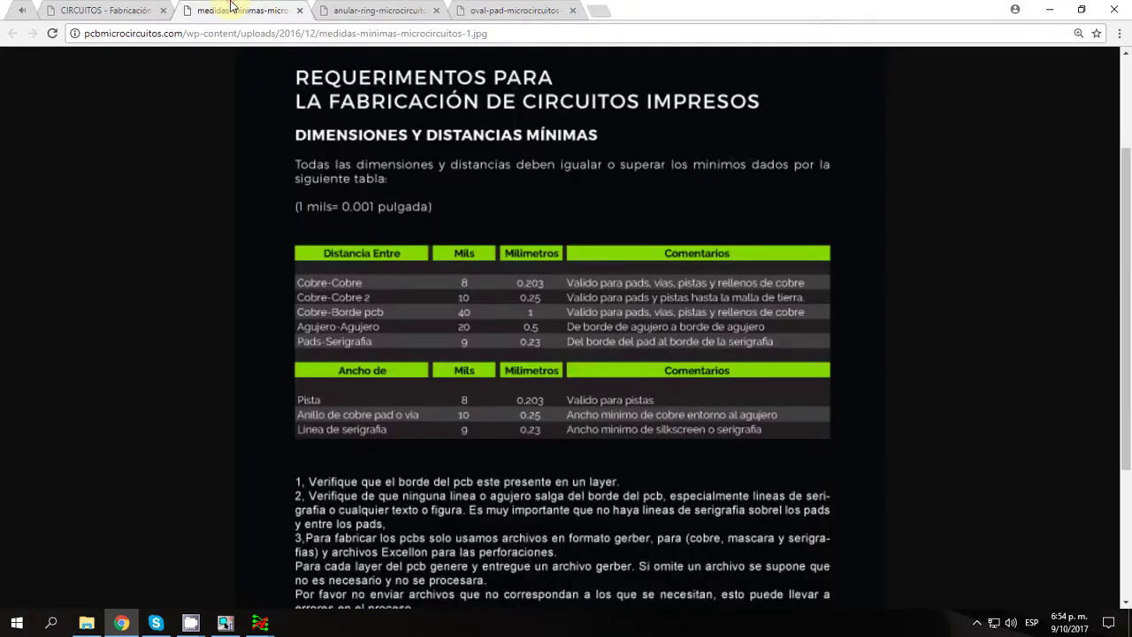
In the Constraint Manager, set the DEFAULT physical set's line width to 8–15 mil, neck minimum width to 8 and neck maximum length to 15
mouse_move(273, 627)
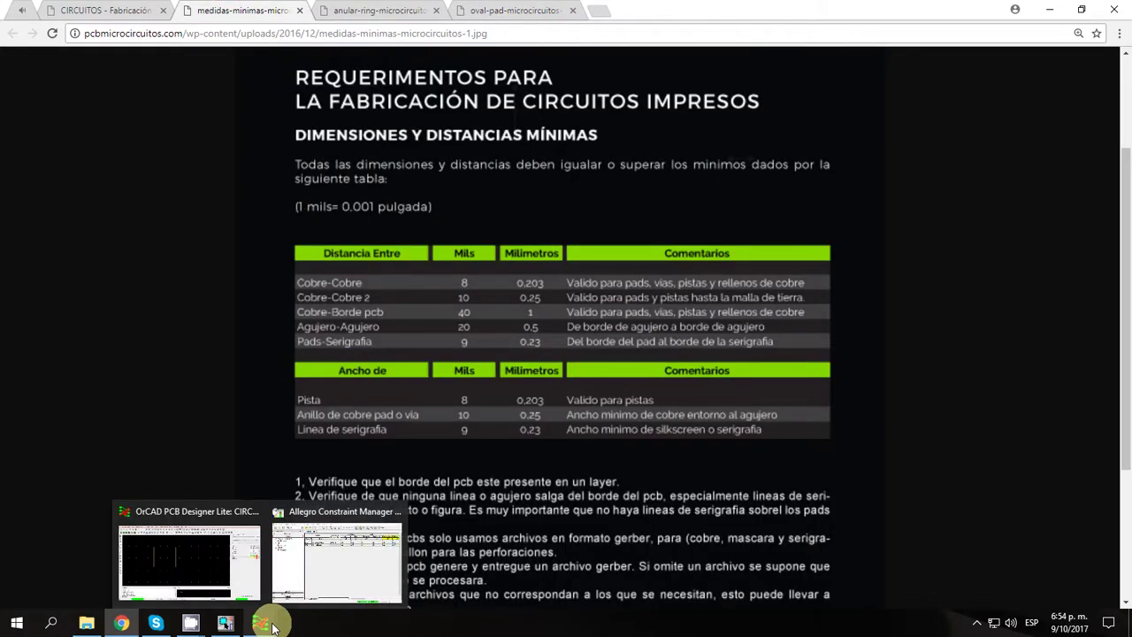
left_click(336, 557)
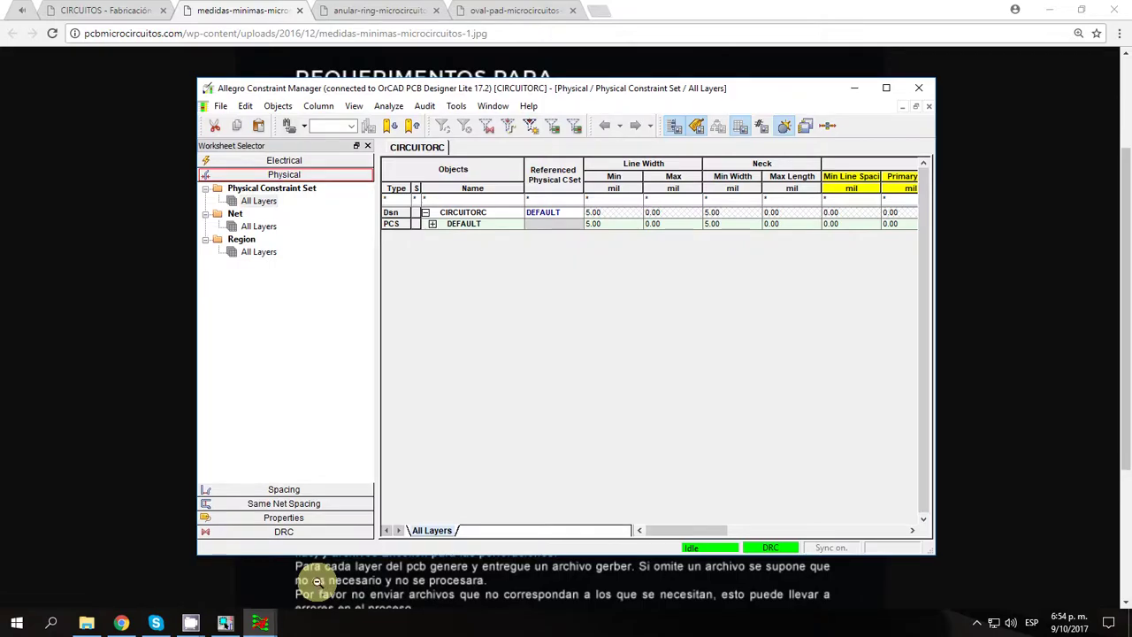
left_click_drag(598, 95, 578, 286)
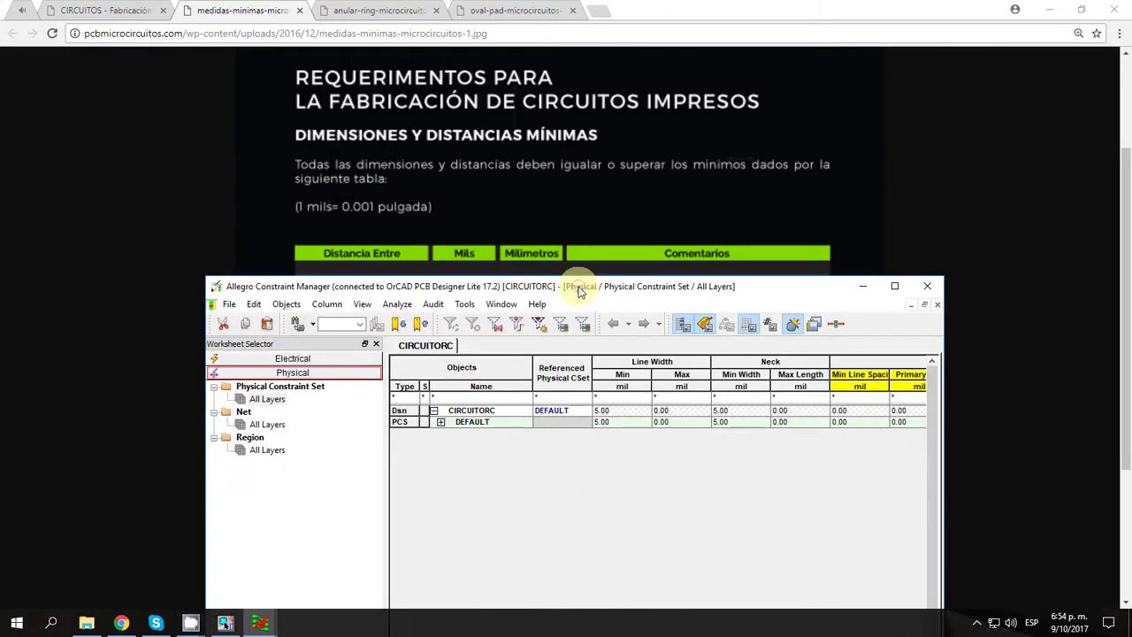
left_click(601, 422)
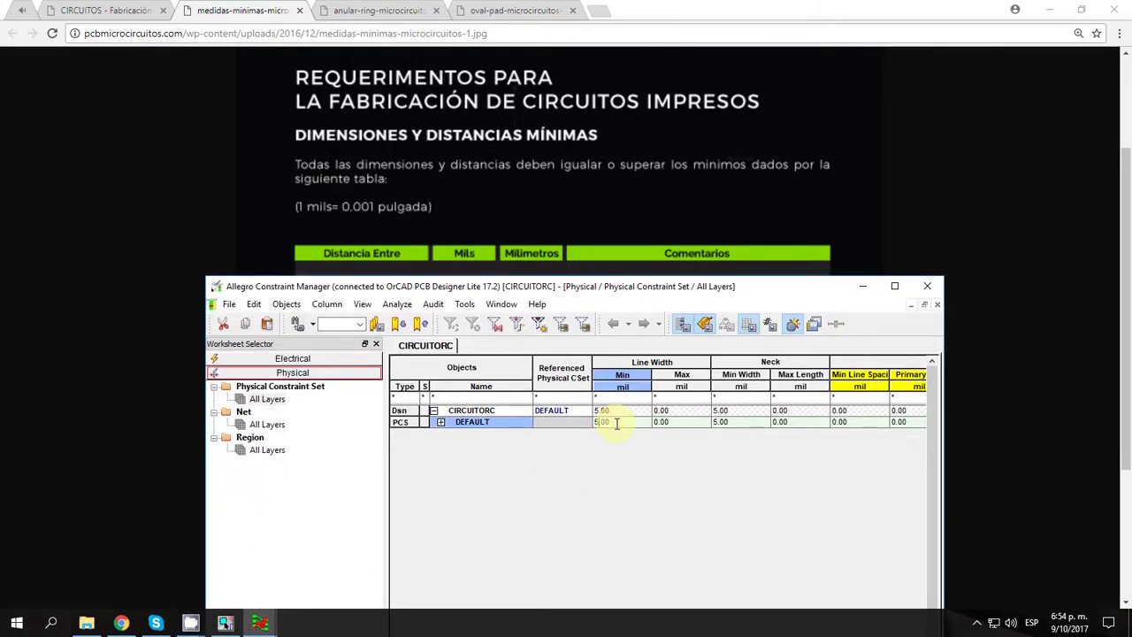
left_click(658, 423)
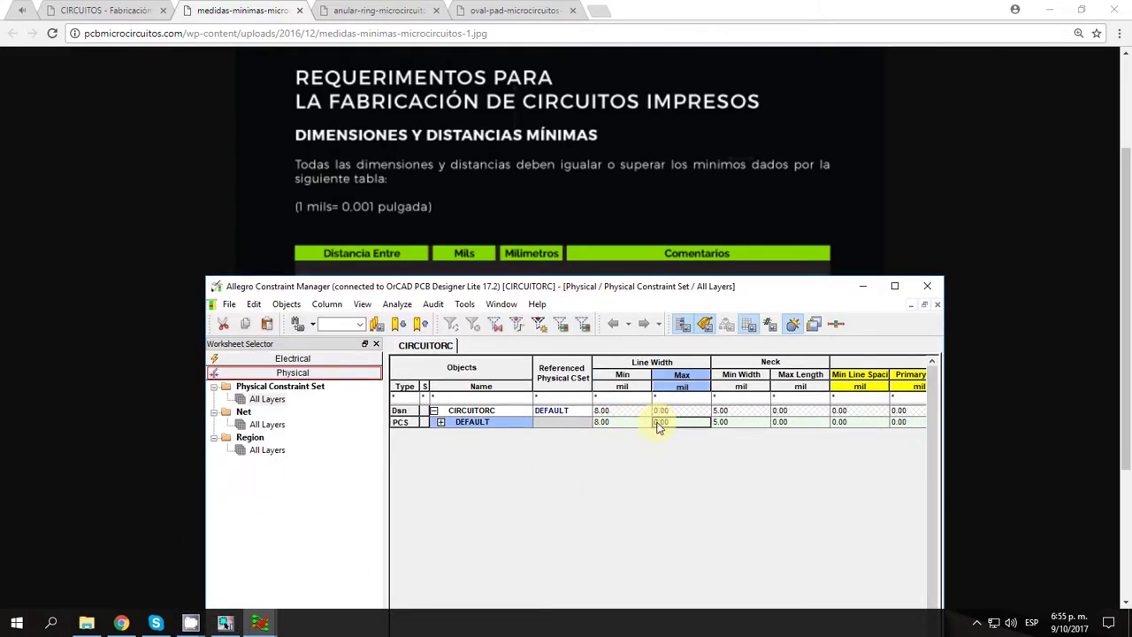
left_click(736, 422)
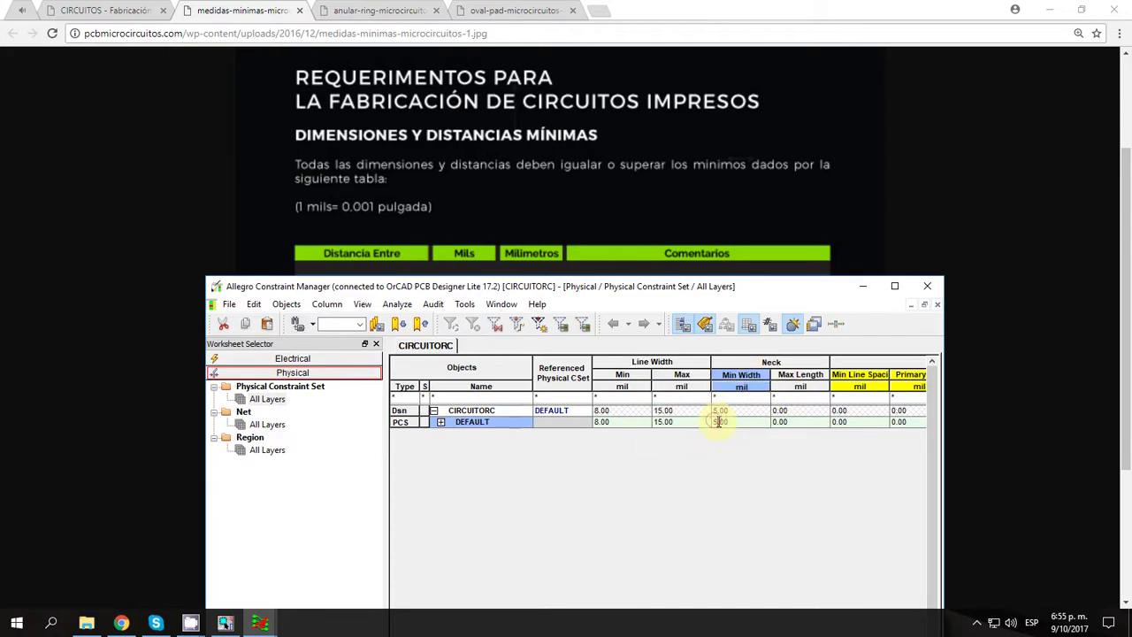
left_click(778, 423)
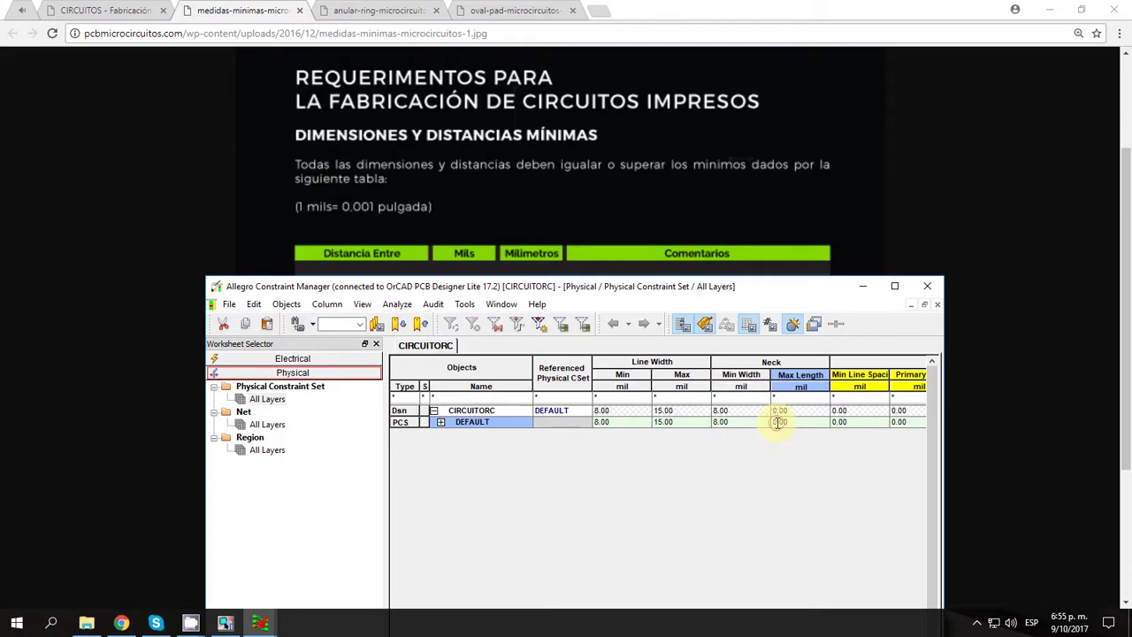
Inspect the via list assigned to the DEFAULT physical constraint set and close it without changes
left_click_drag(699, 599, 836, 598)
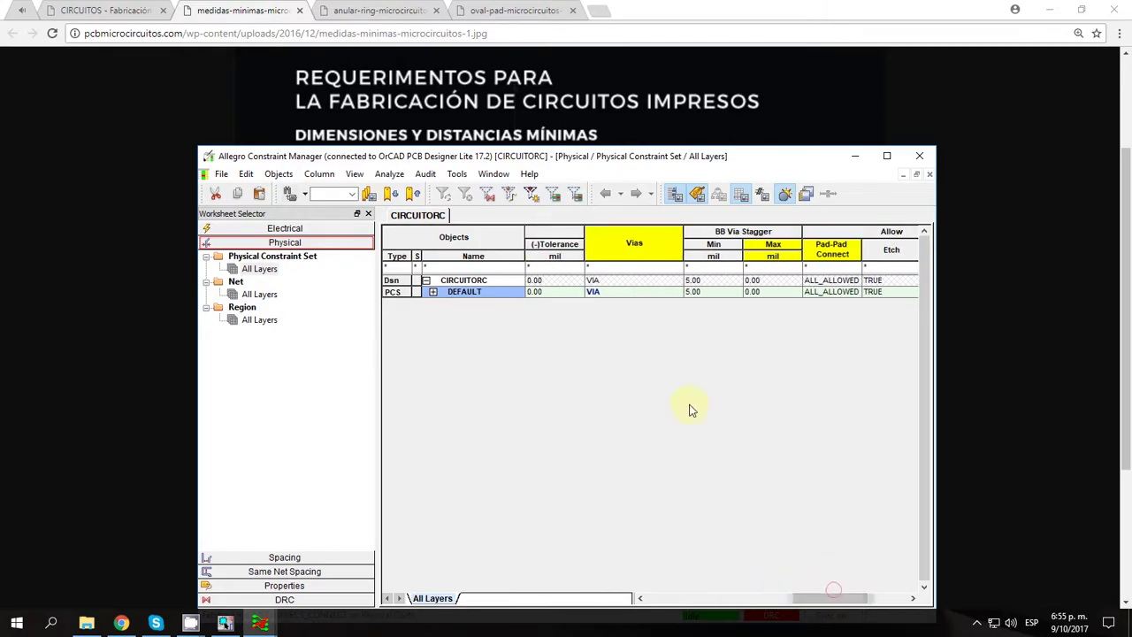
left_click(591, 293)
double_click(591, 292)
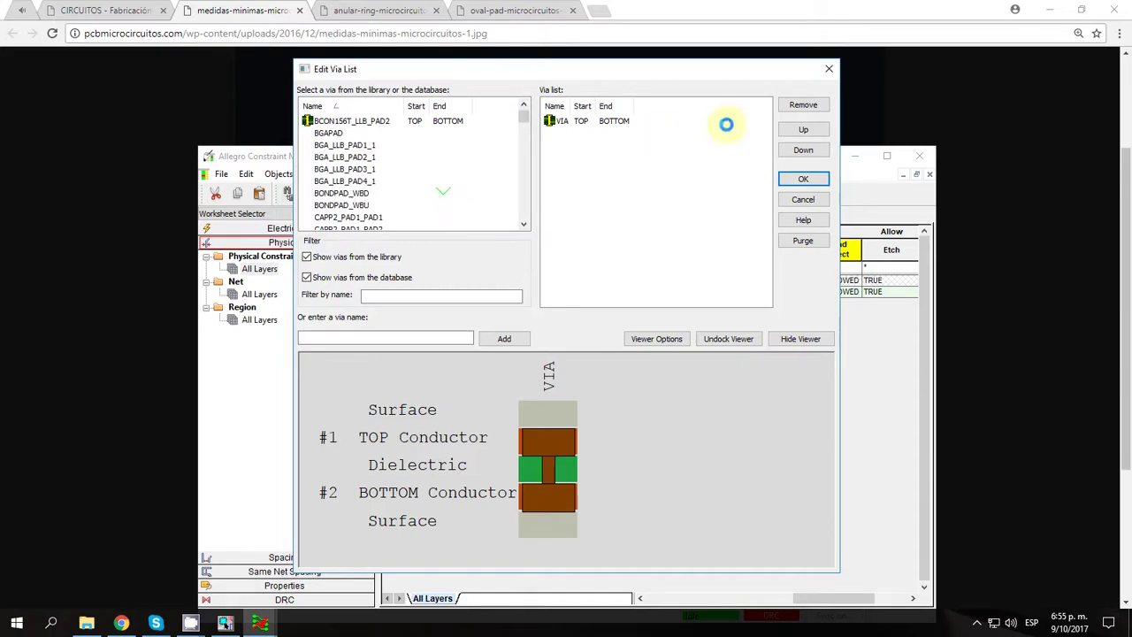
left_click(828, 68)
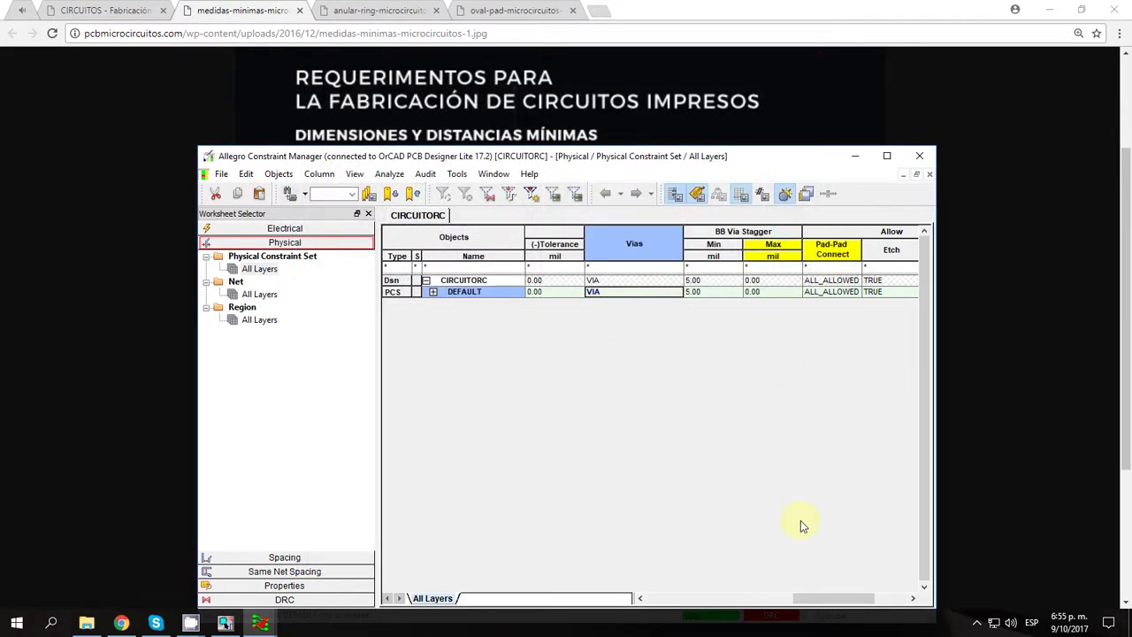
left_click_drag(815, 601, 687, 599)
Open the all-layers worksheet of the spacing constraint set and expand the Line To spacing columns
left_click(320, 557)
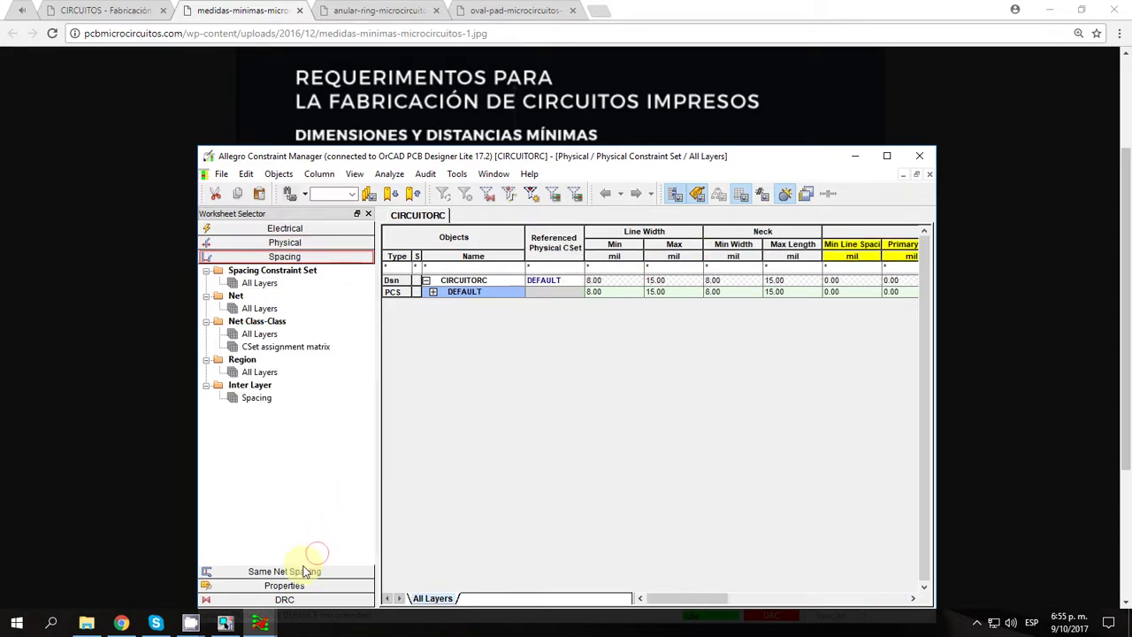
left_click(259, 283)
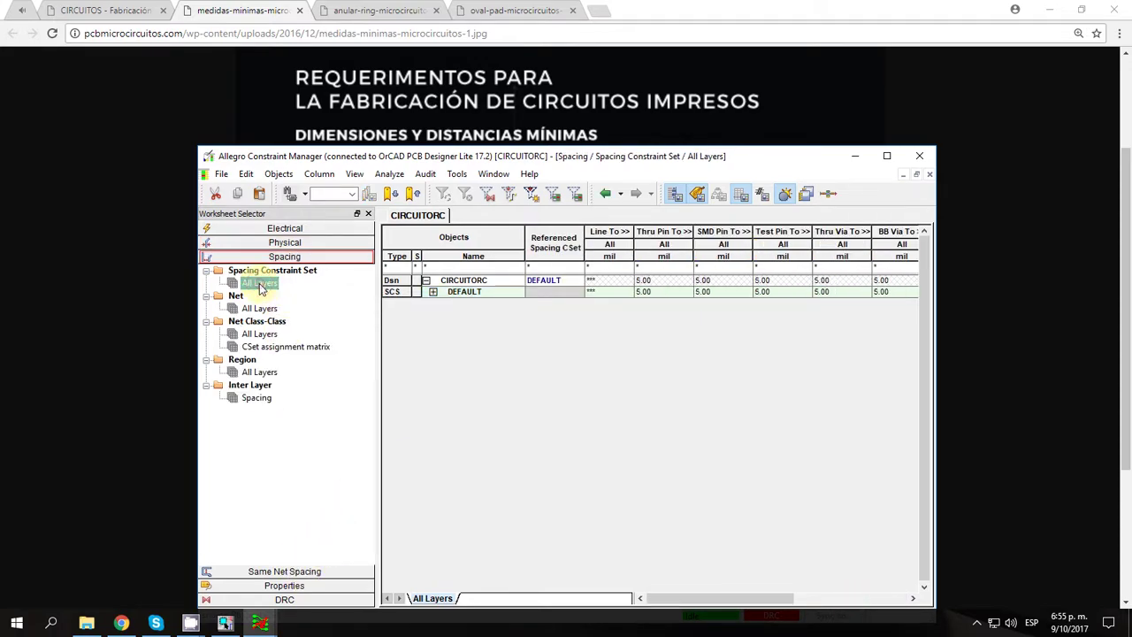
left_click(608, 234)
left_click(620, 235)
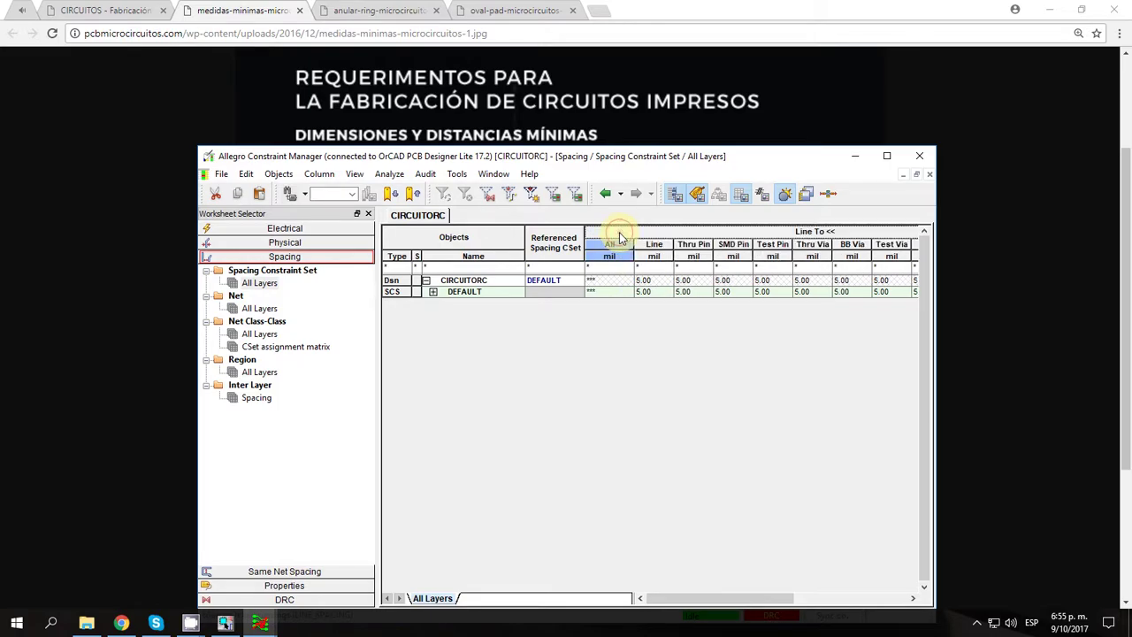
Place the Constraint Manager beside the minimum dimensions table and review the DEFAULT physical constraint set's all-layers values against it
left_click_drag(694, 157, 778, 443)
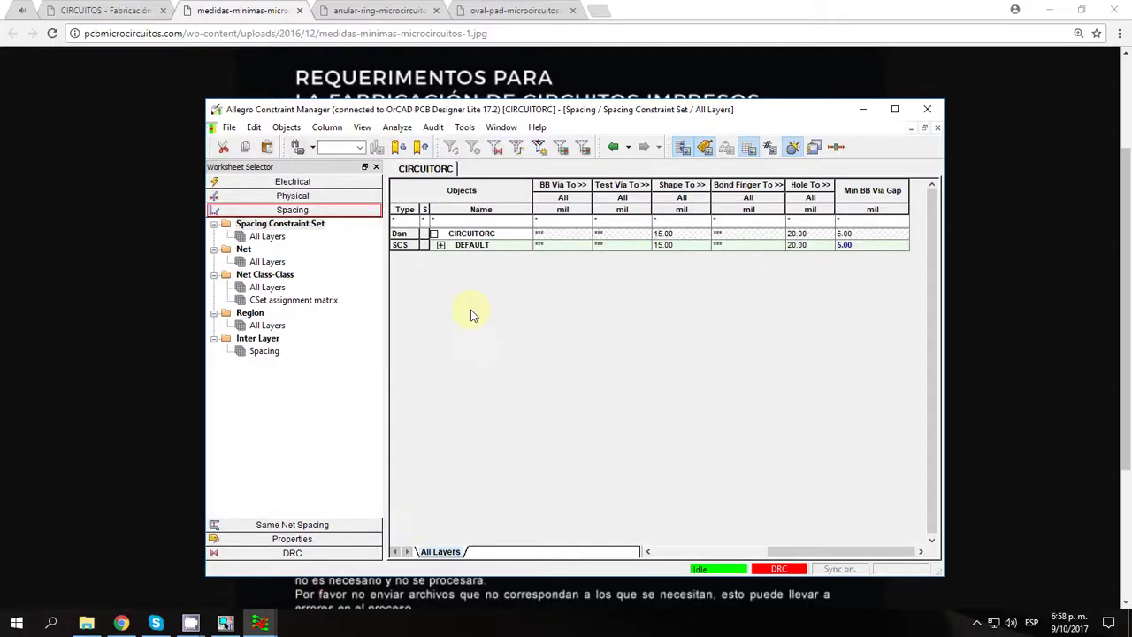
left_click_drag(525, 109, 809, 77)
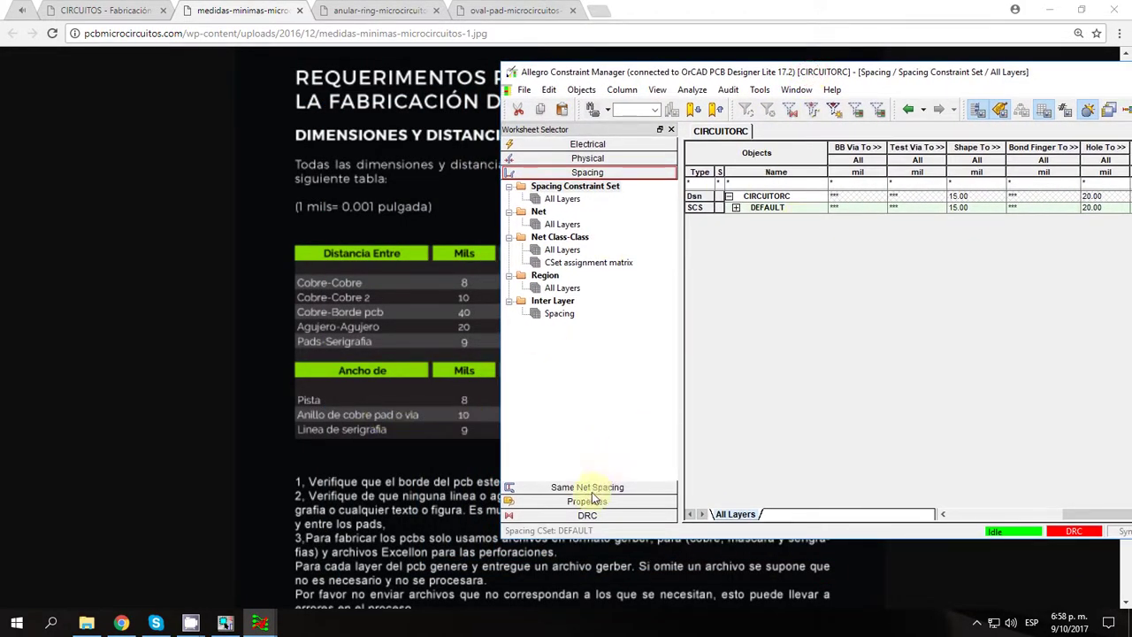
left_click(579, 156)
left_click(568, 186)
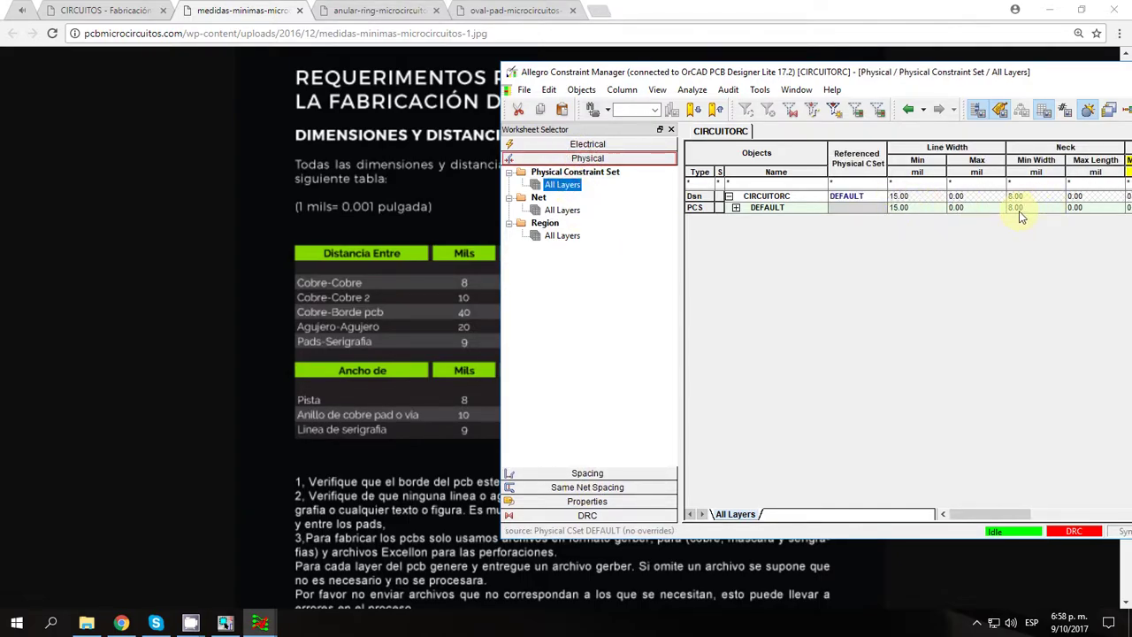
Review the all-layers spacing constraint set, including the Line To and Hole To columns, against the manufacturer's minimum distances
left_click(587, 473)
left_click(560, 199)
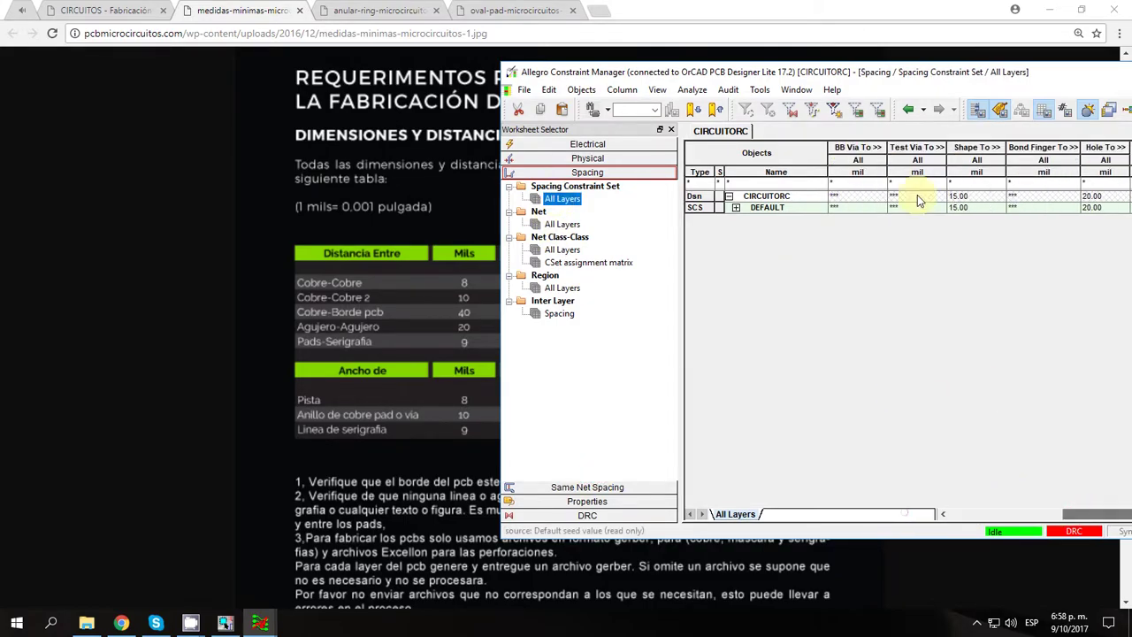
left_click_drag(1112, 510, 967, 517)
left_click(1000, 147)
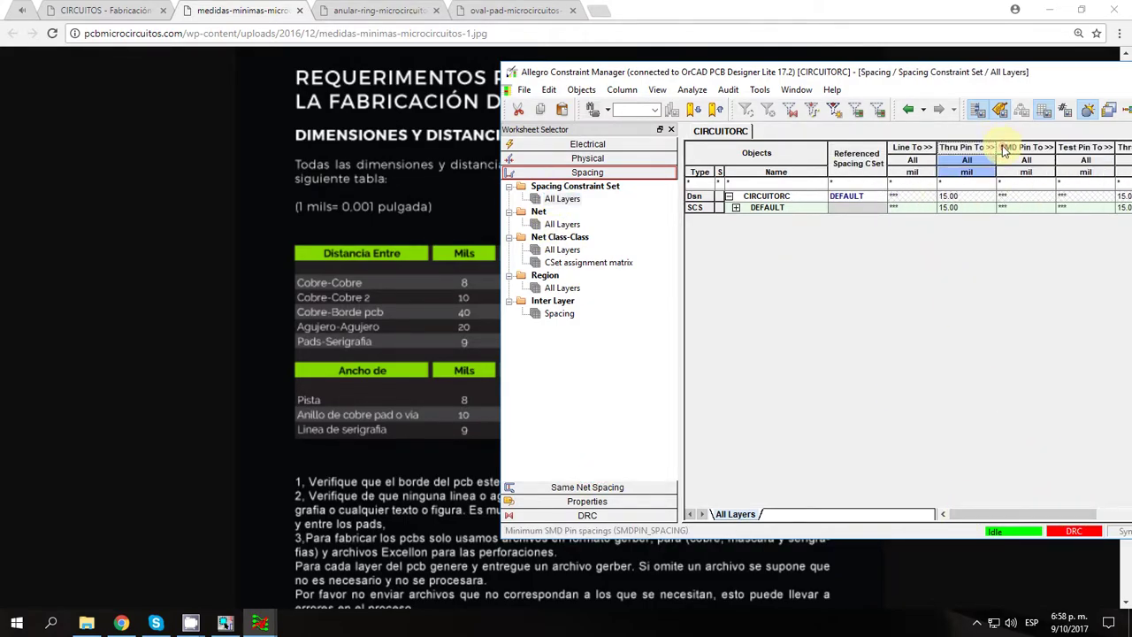
left_click(912, 148)
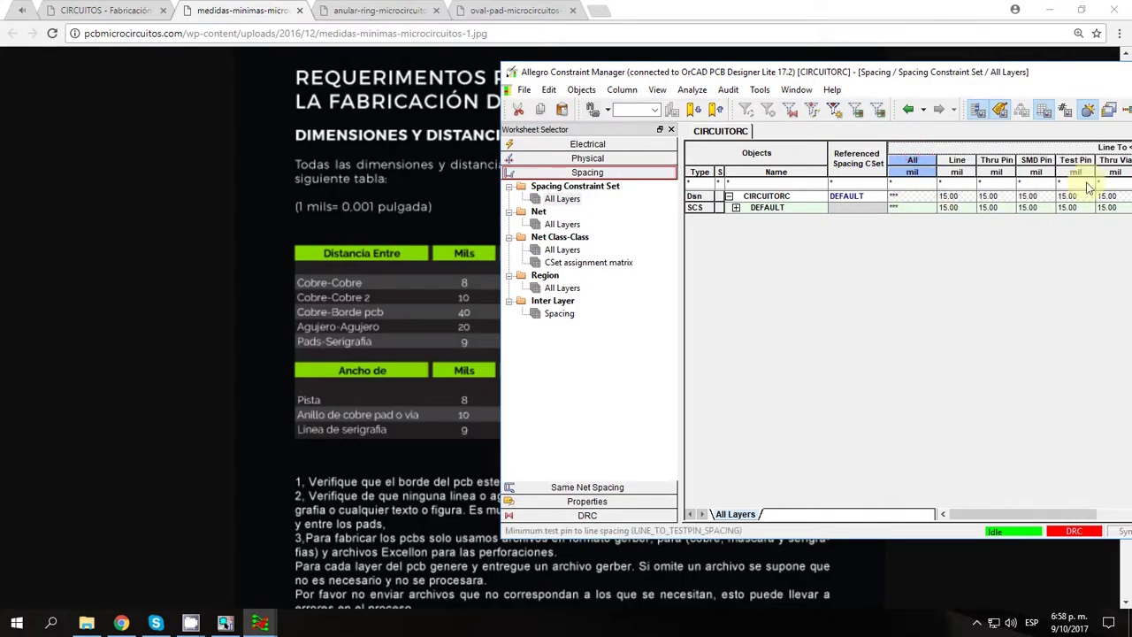
left_click(1046, 148)
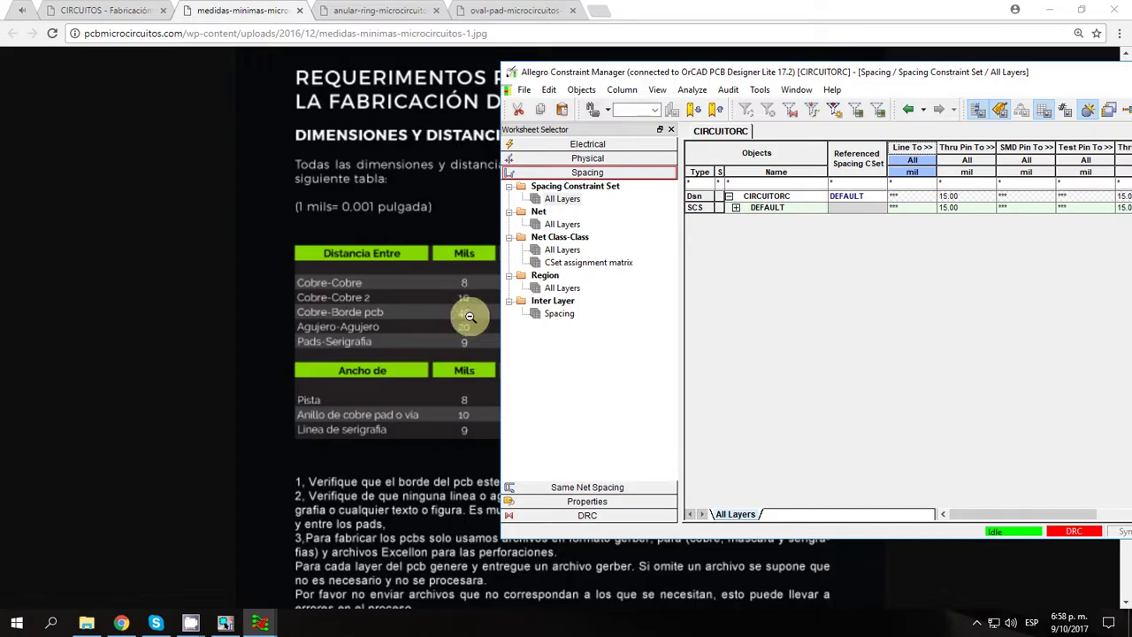
left_click_drag(989, 521, 1126, 524)
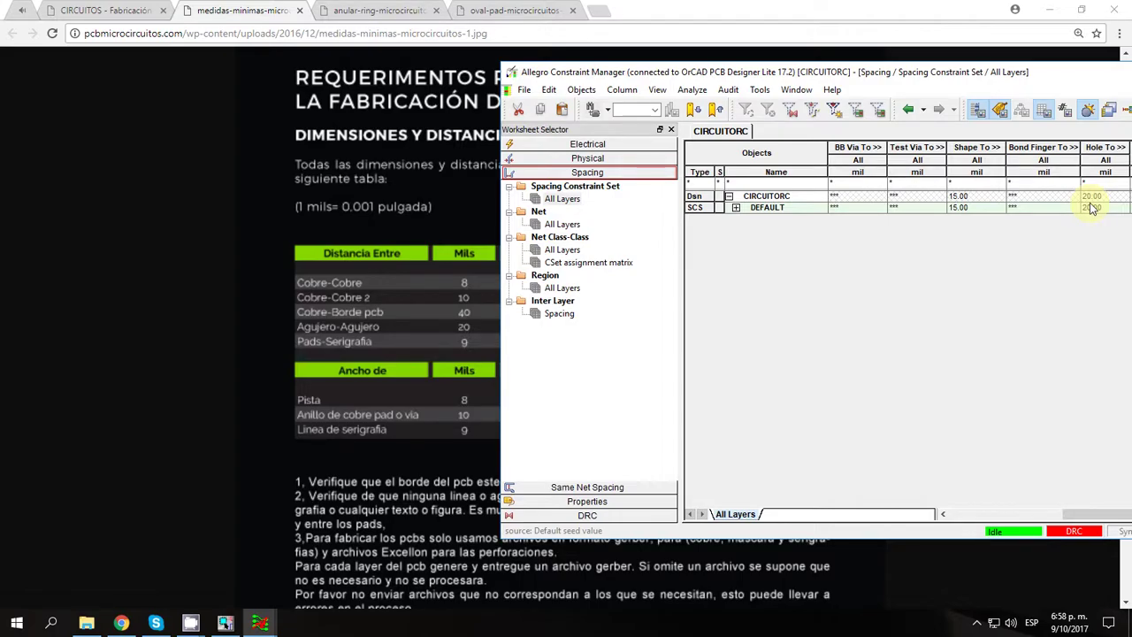
left_click_drag(734, 75, 437, 77)
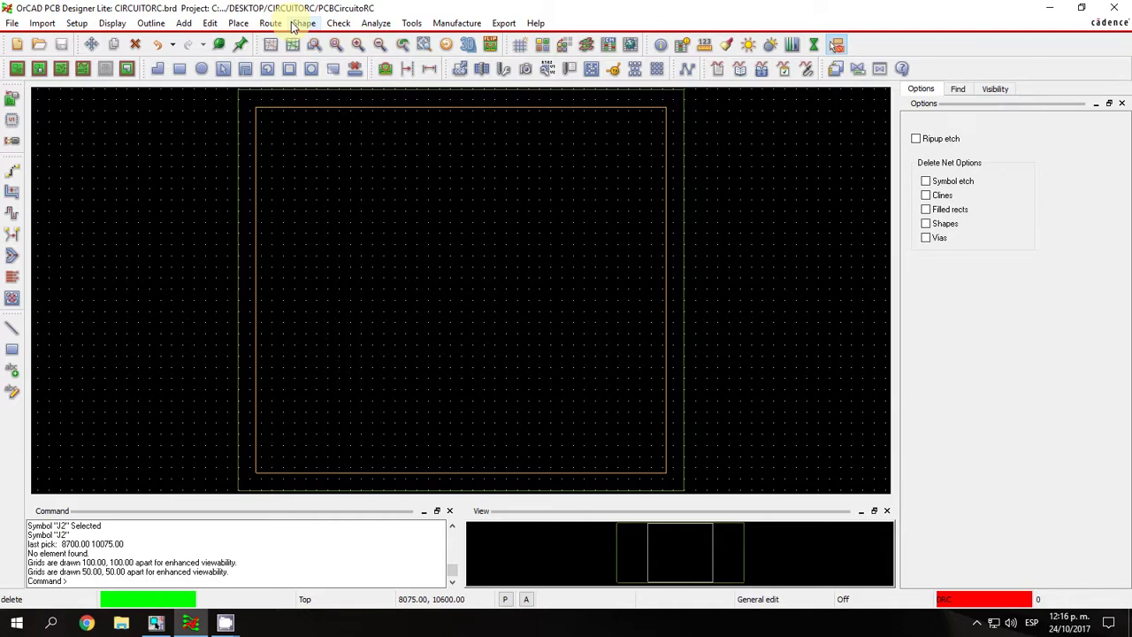
Start manual placement and select all components by refdes: C1, J1, J2 and R1
left_click(238, 23)
left_click(266, 38)
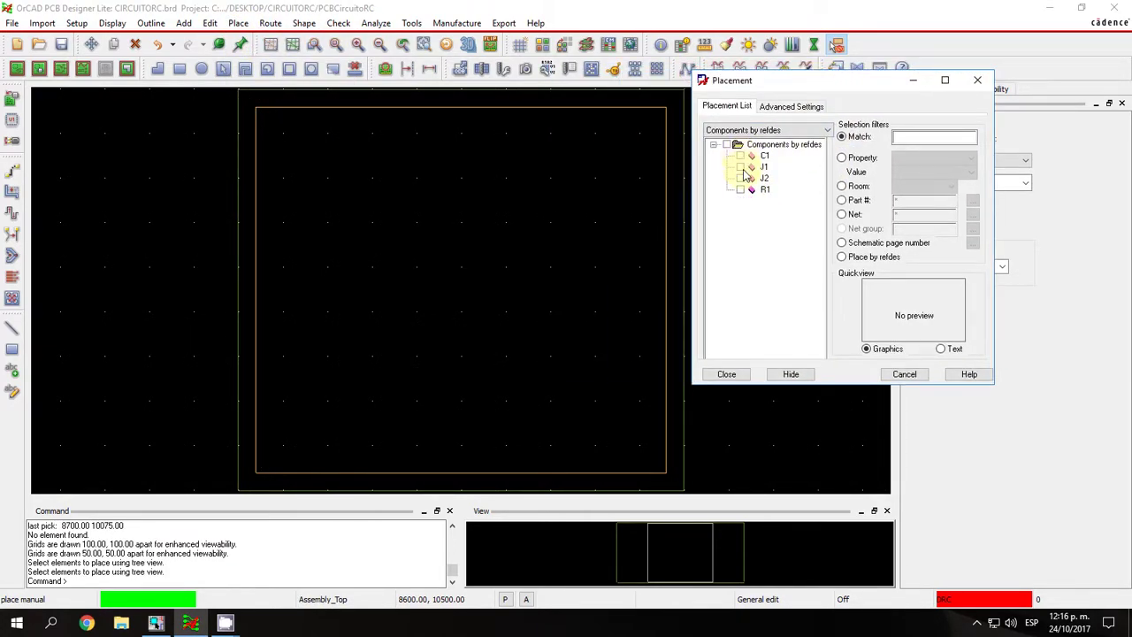
left_click(727, 145)
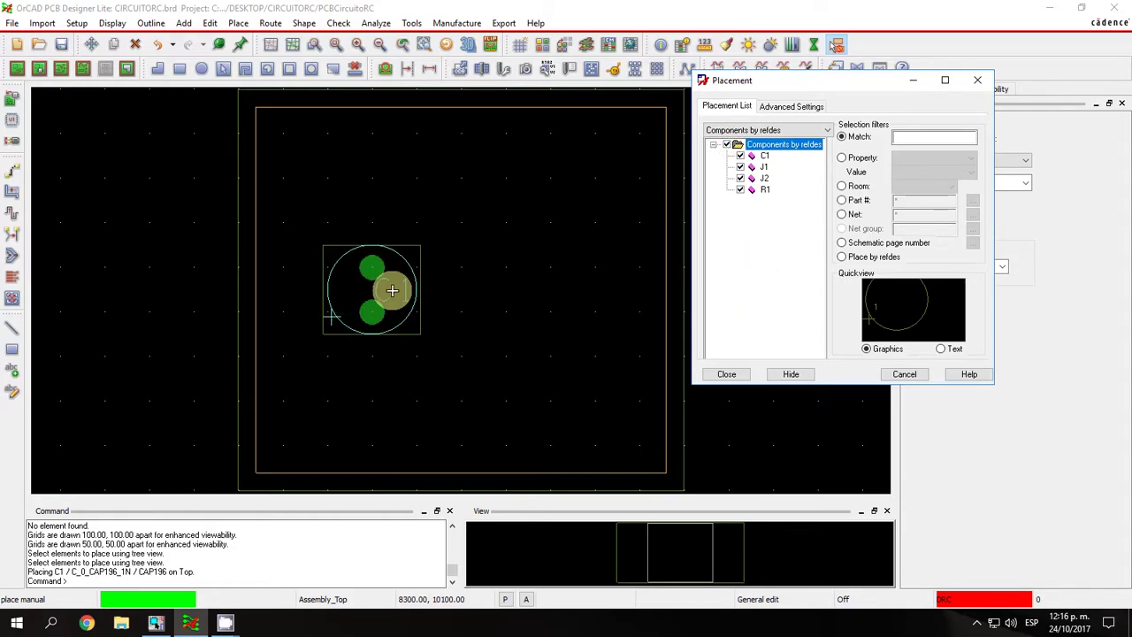
Try C1 rotated 180 degrees, return it to 0 degrees, and place it at 8500, 10300 in the board's upper middle
right_click(438, 290)
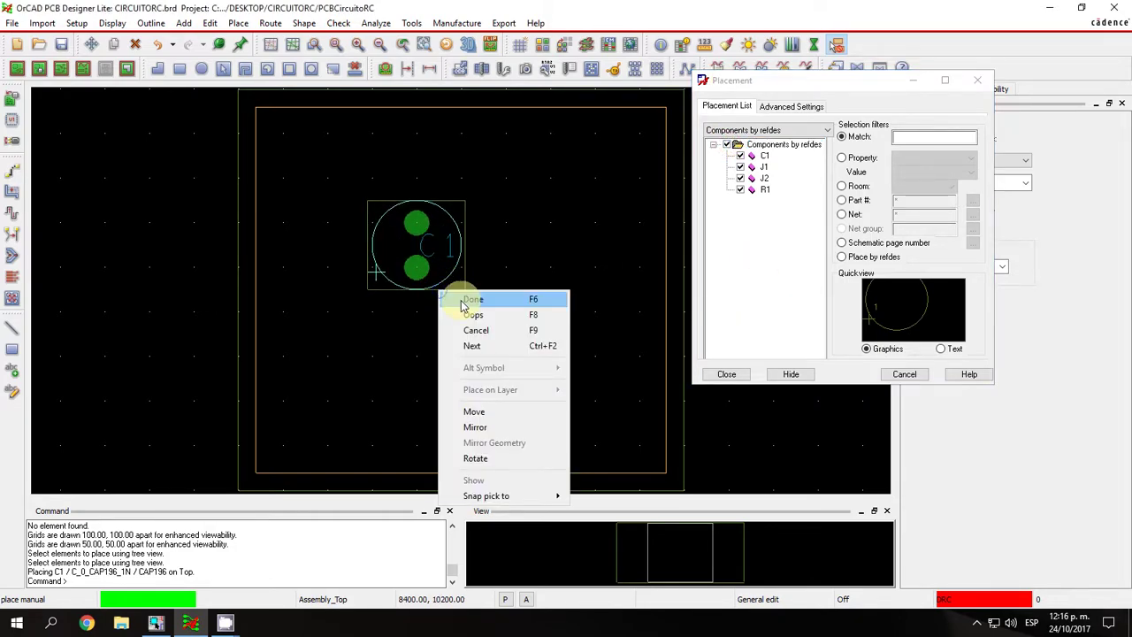
left_click(474, 459)
left_click(486, 341)
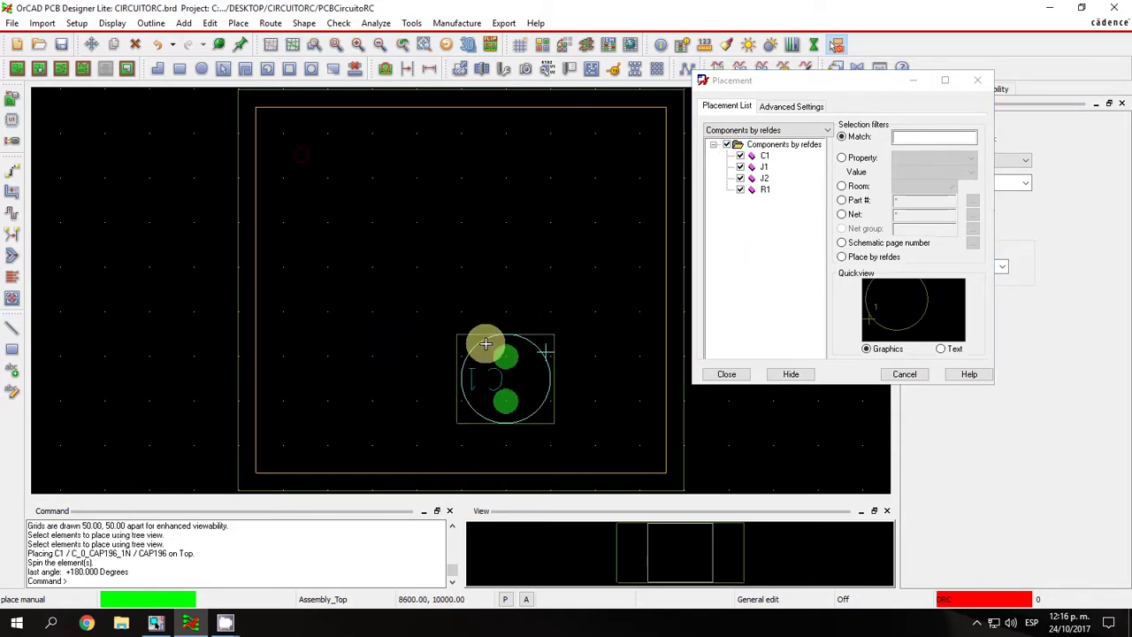
right_click(433, 261)
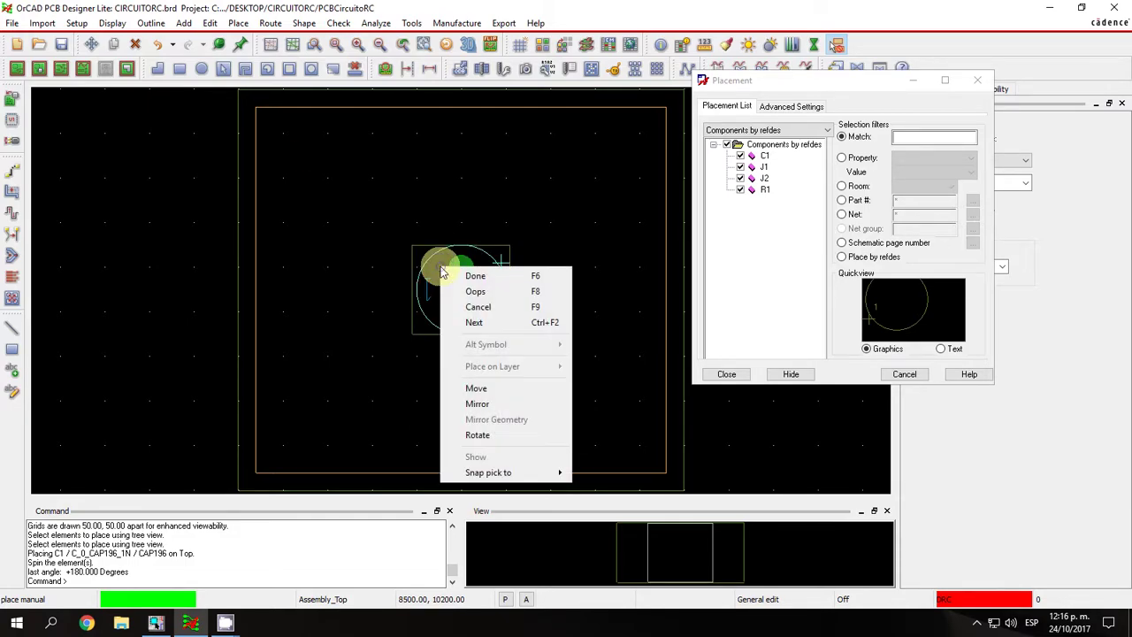
left_click(480, 435)
left_click(292, 276)
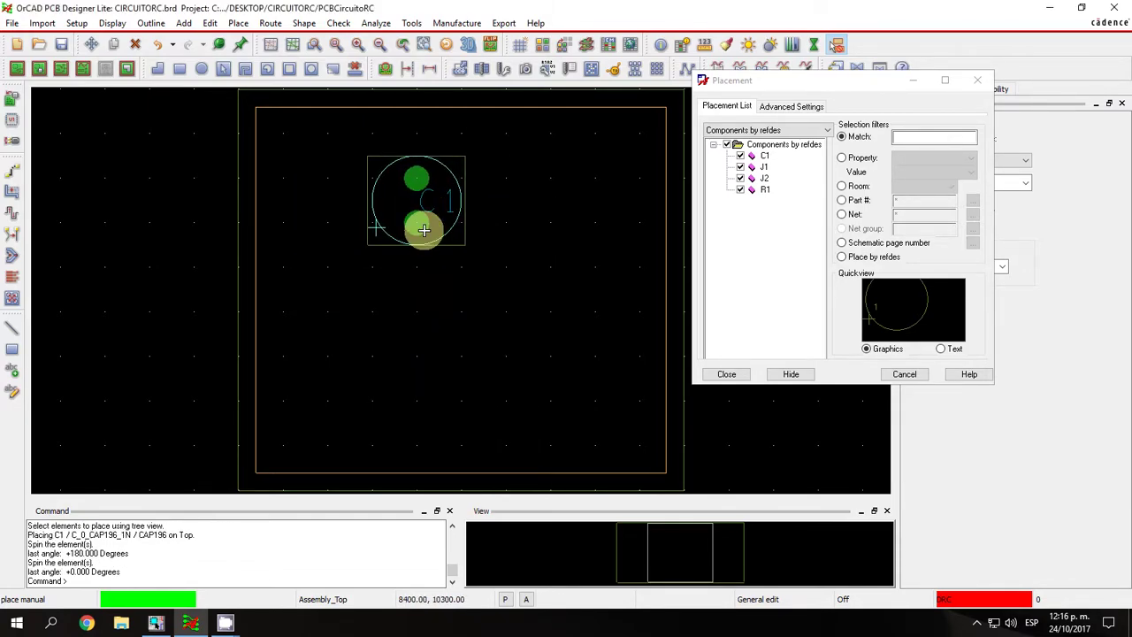
left_click(444, 238)
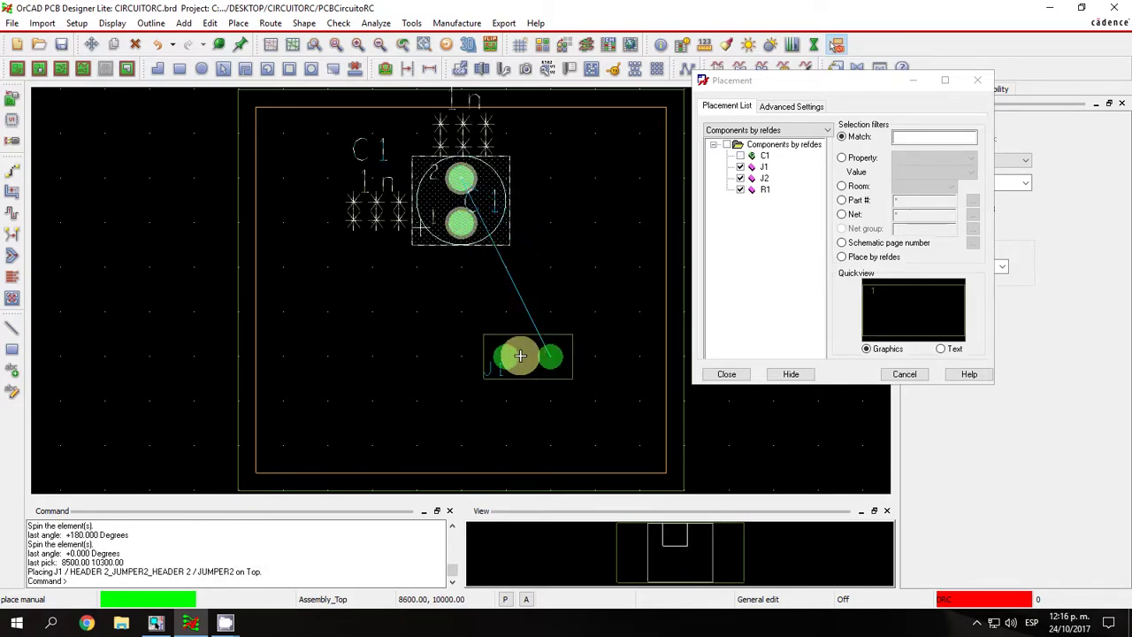
Rotate header J1 by 90 degrees and place it at 8800, 9900 near the board's right edge
right_click(531, 321)
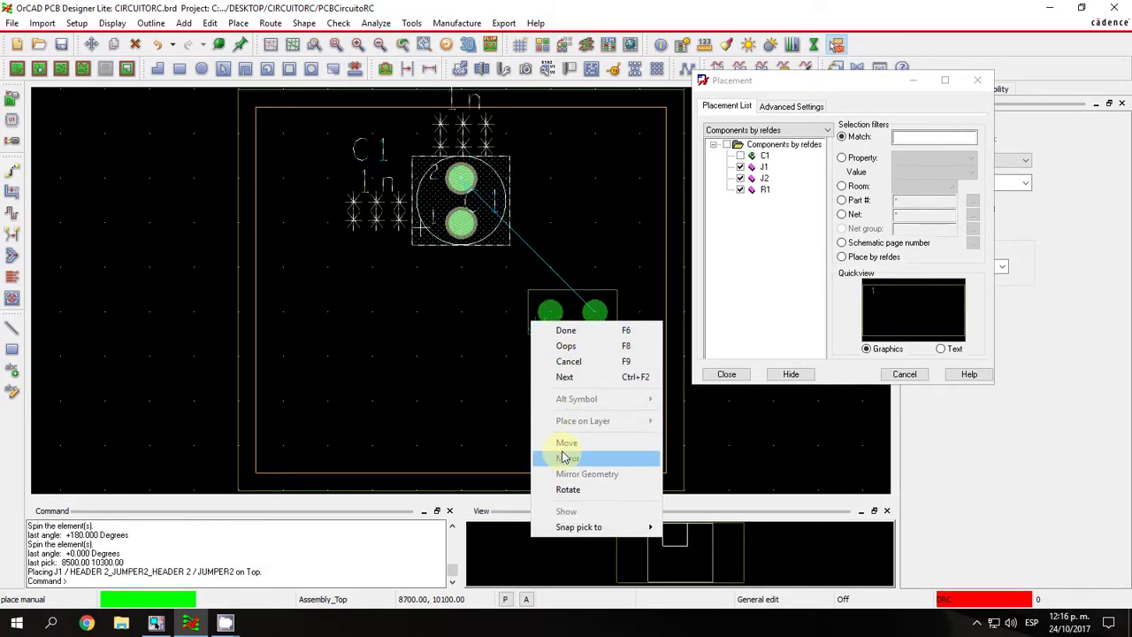
left_click(569, 489)
left_click(586, 253)
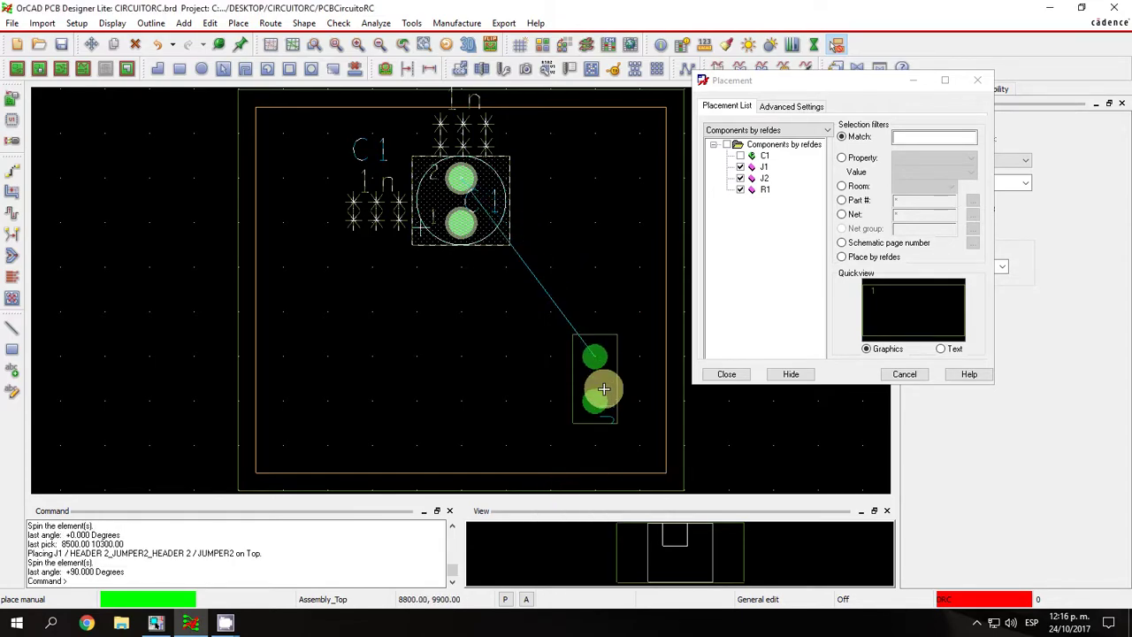
left_click(604, 385)
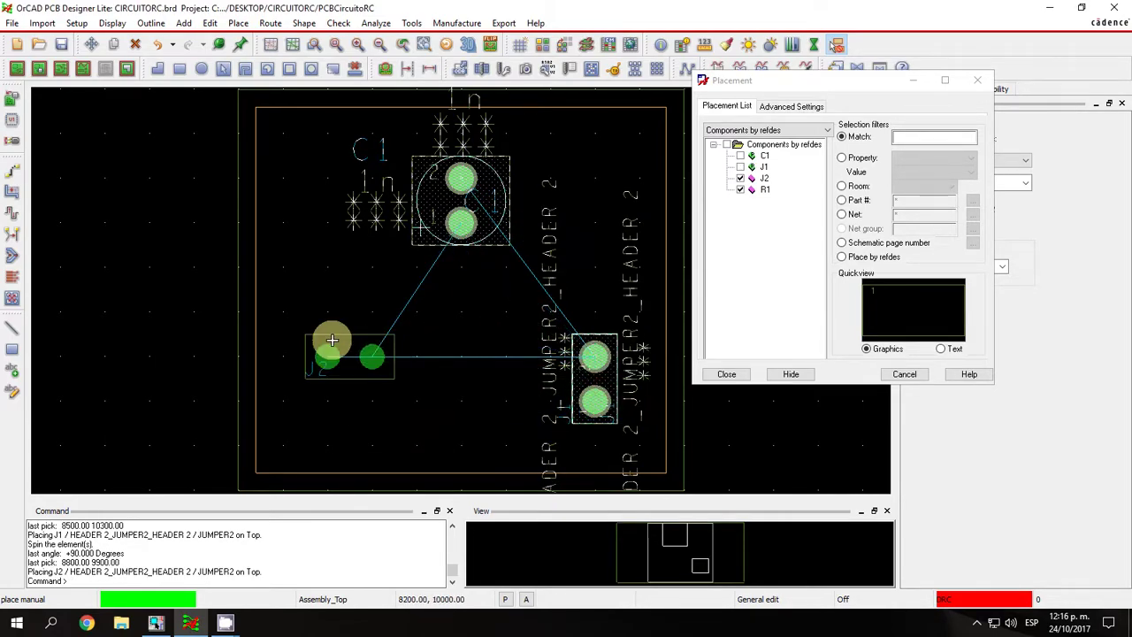
Rotate header J2 by 90 degrees and place it at 8200, 9900, level with J1 near the board's left edge
right_click(325, 307)
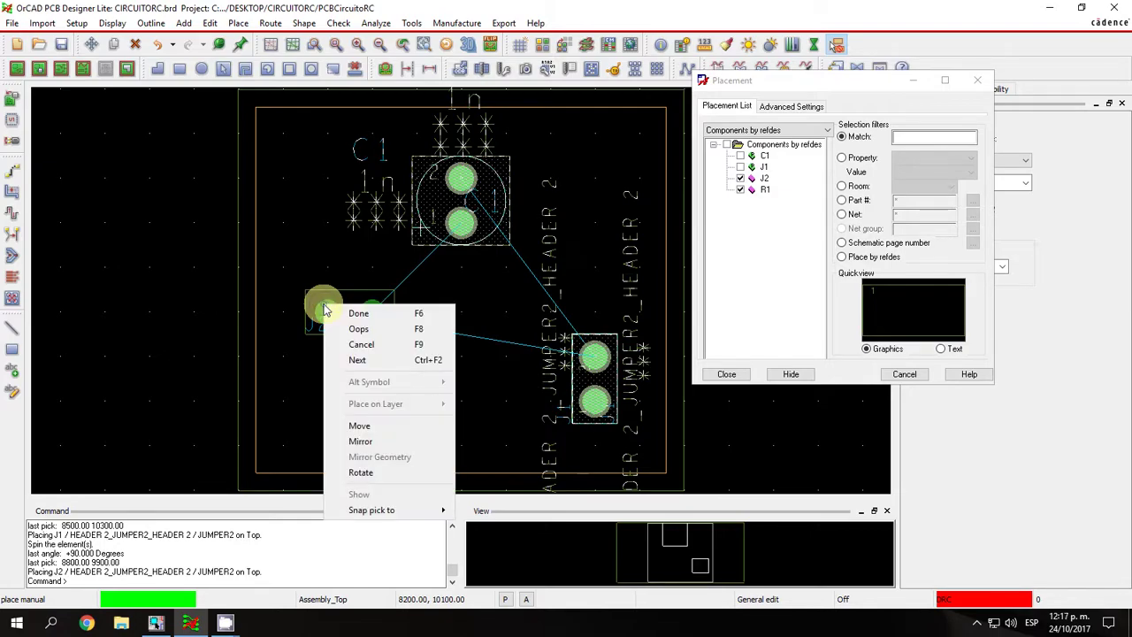
left_click(361, 471)
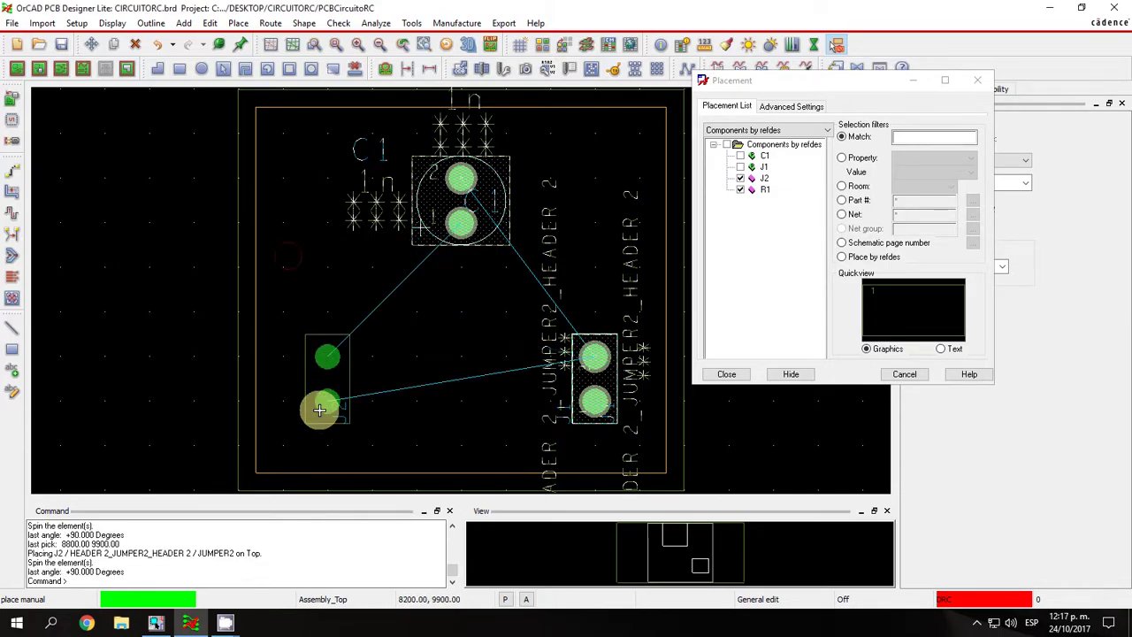
left_click(310, 407)
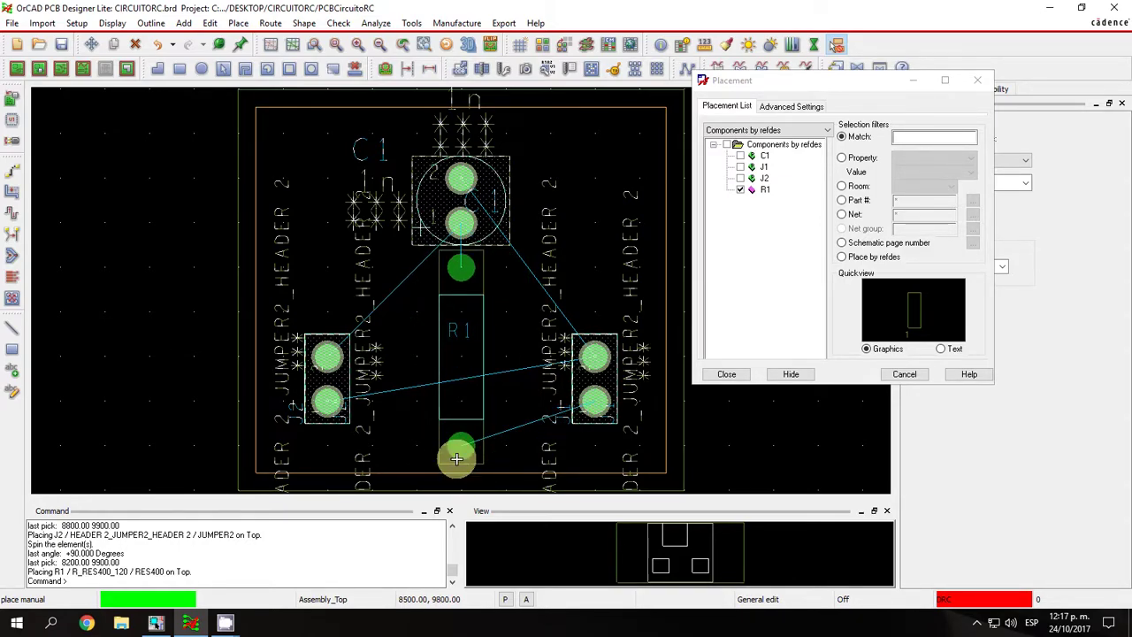
Rotate resistor R1 by 90 degrees, place it at 8800, 10100 above J1, and finish manual placement
right_click(456, 458)
left_click(480, 415)
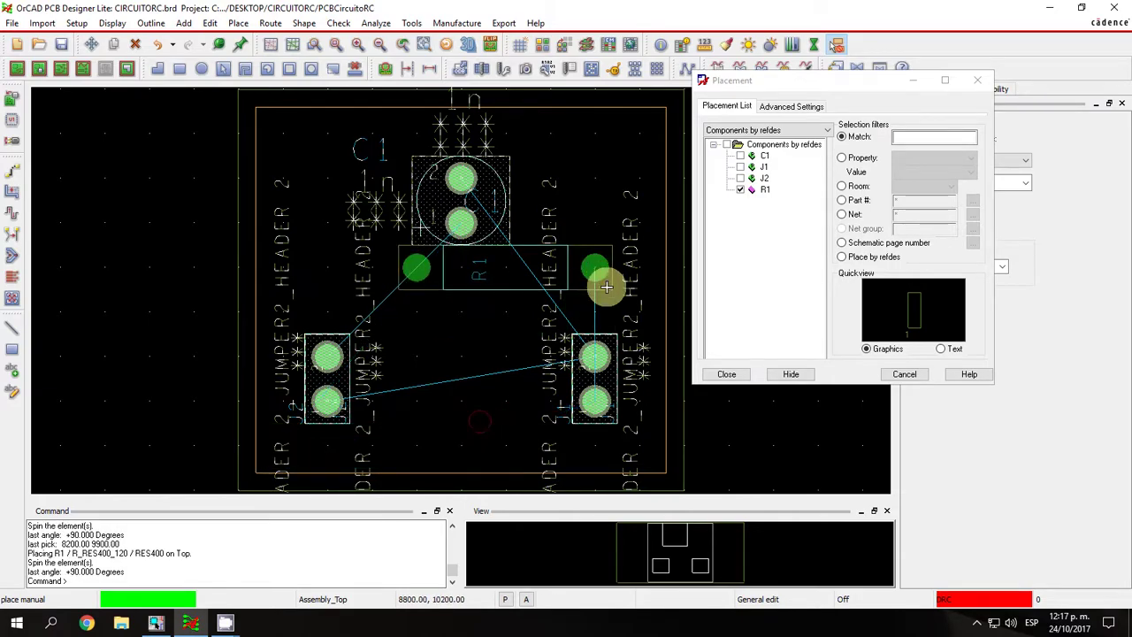
left_click(593, 300)
left_click(726, 374)
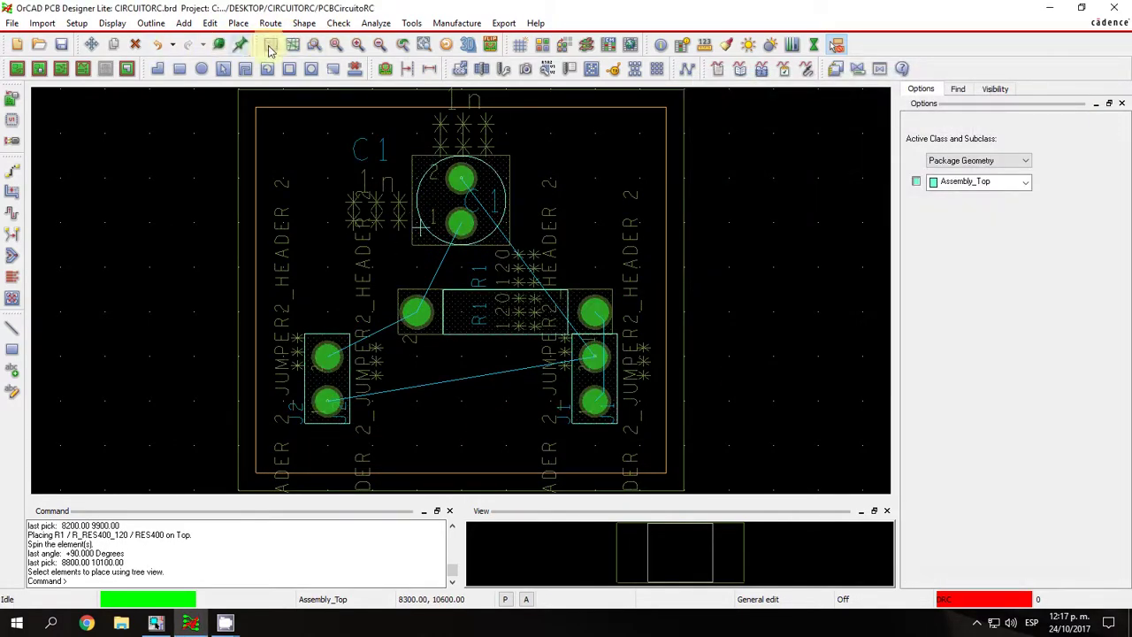
Move C1 to 8200, 10300 above J2, and move R1 up to 8800, 10300
left_click(271, 44)
left_click(357, 145)
left_click(331, 221)
left_click(504, 312)
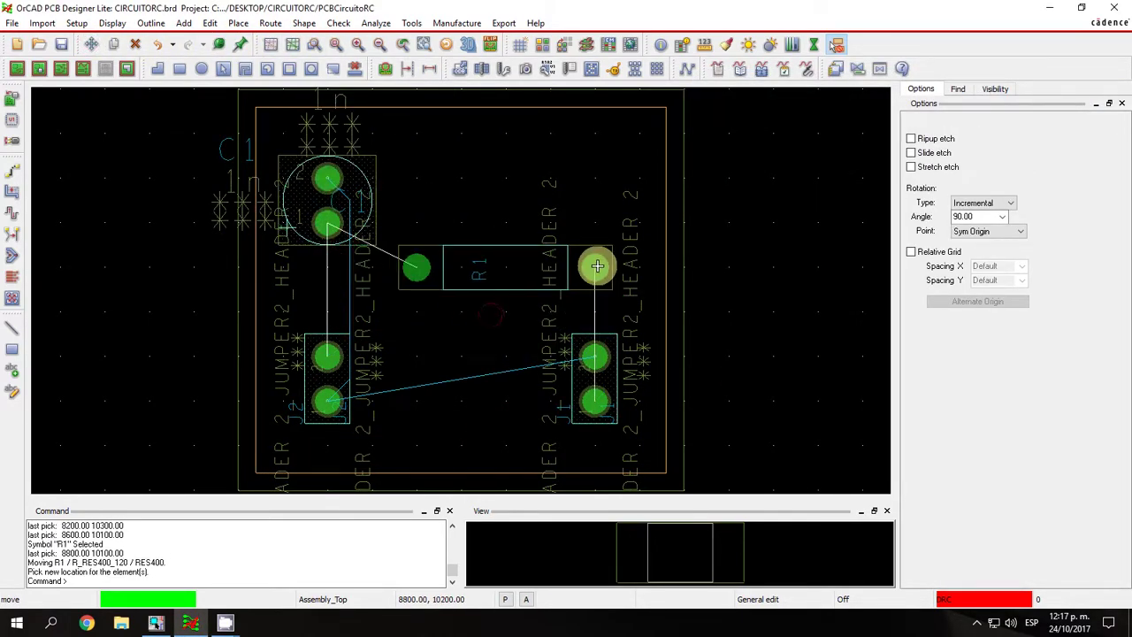
left_click(610, 229)
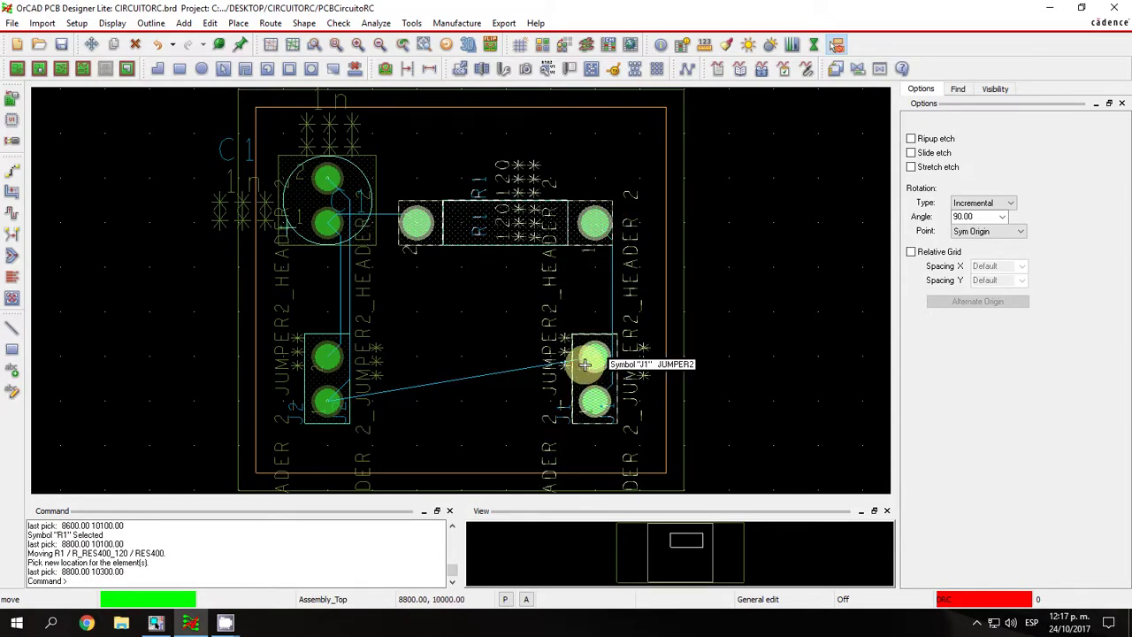
left_click(273, 47)
left_click(292, 48)
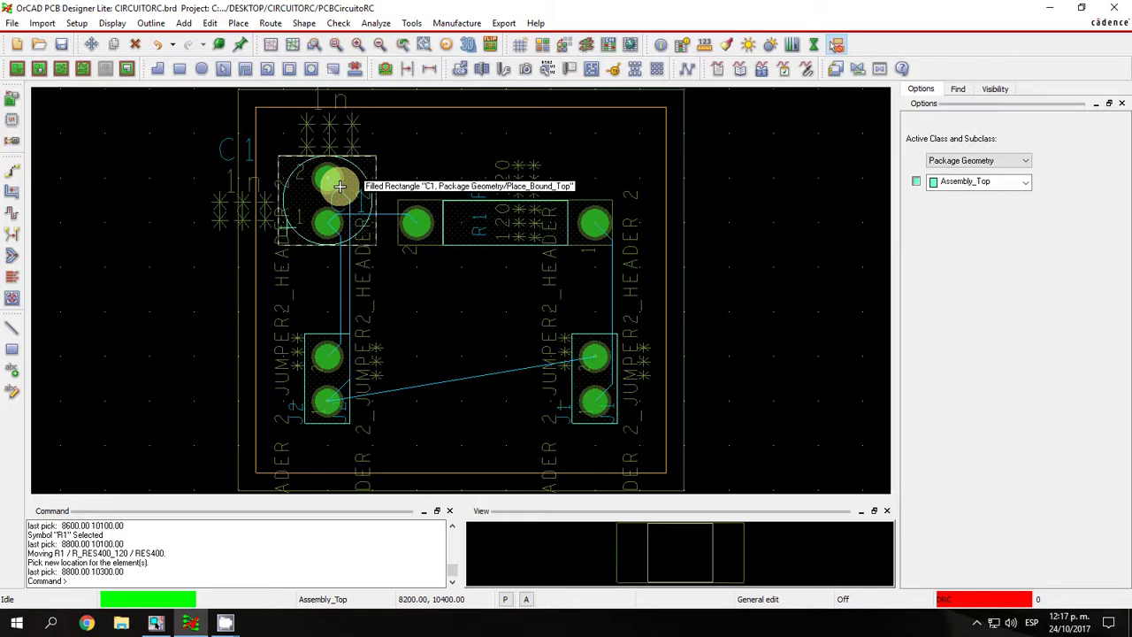
Rotate J1 to 180 degrees so it lies horizontally and place it at 8800, 9900
left_click(592, 355)
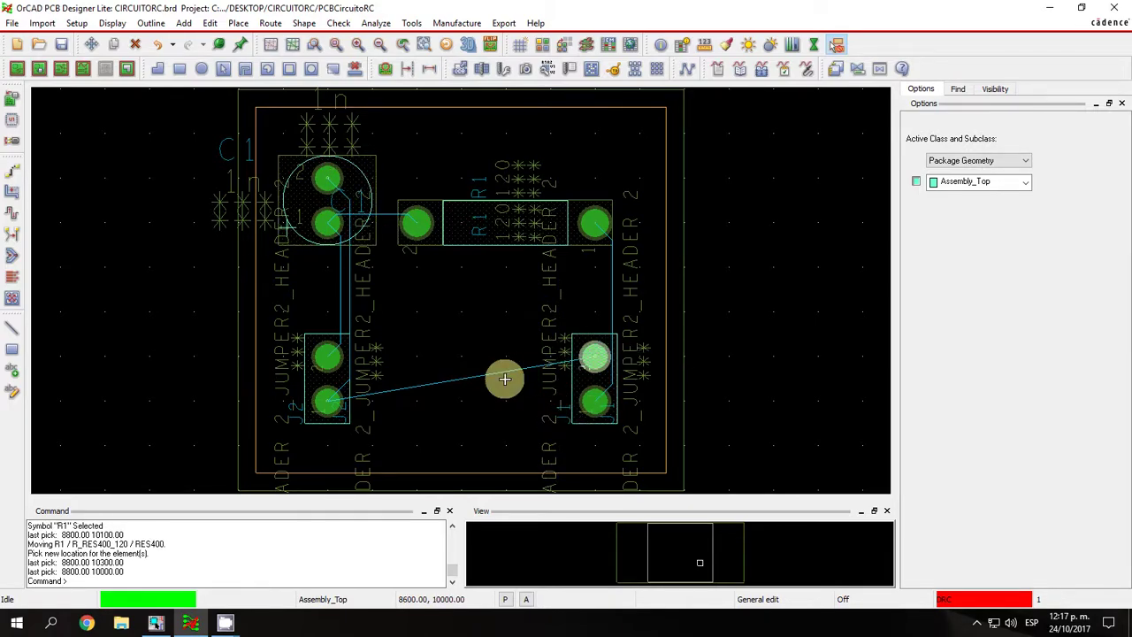
left_click(589, 346)
left_click(92, 45)
right_click(557, 393)
left_click(595, 501)
left_click(498, 329)
left_click(547, 408)
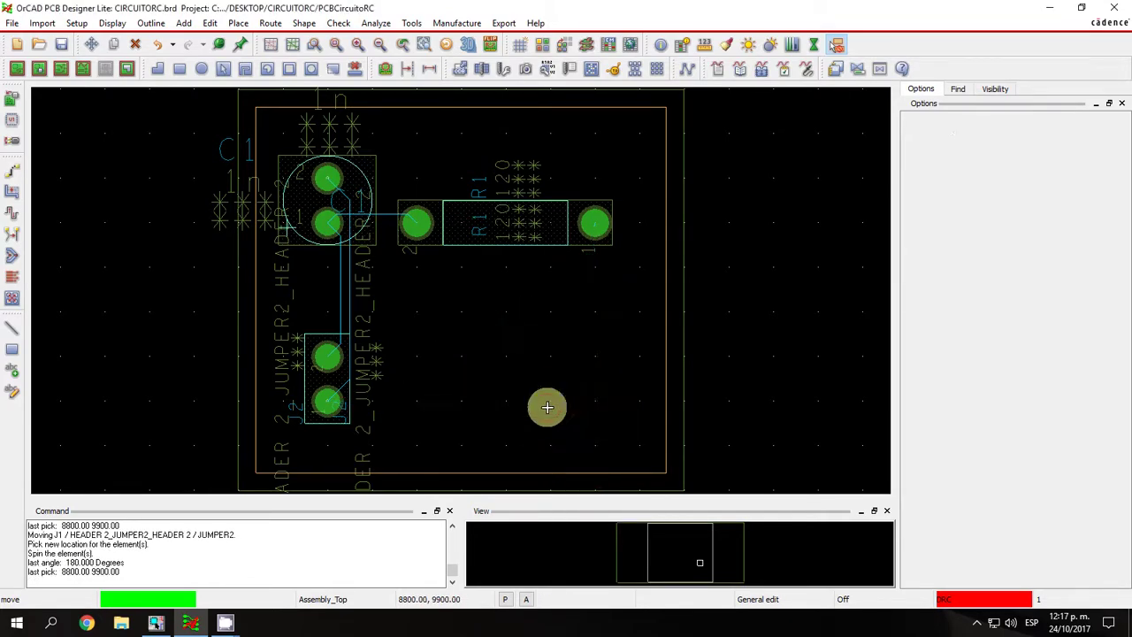
Rotate J2 to 180 degrees so it lies horizontally and place it at 8300, 9900, in line with J1
left_click(334, 358)
right_click(333, 333)
mouse_move(411, 543)
left_click(311, 415)
left_click(91, 44)
right_click(346, 384)
left_click(386, 492)
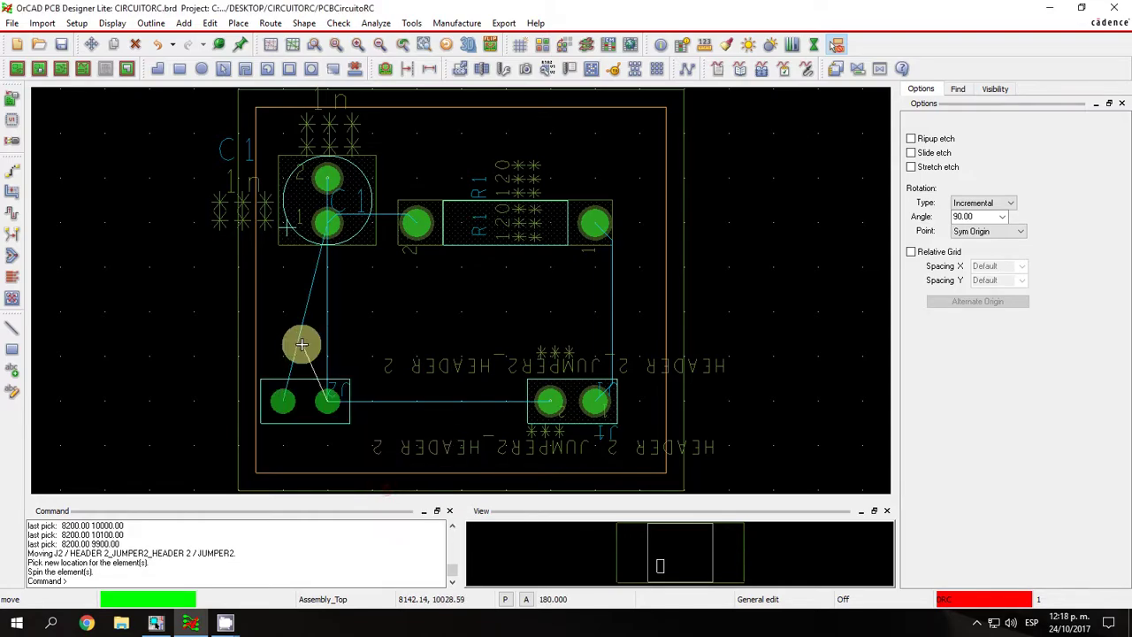
left_click(395, 411)
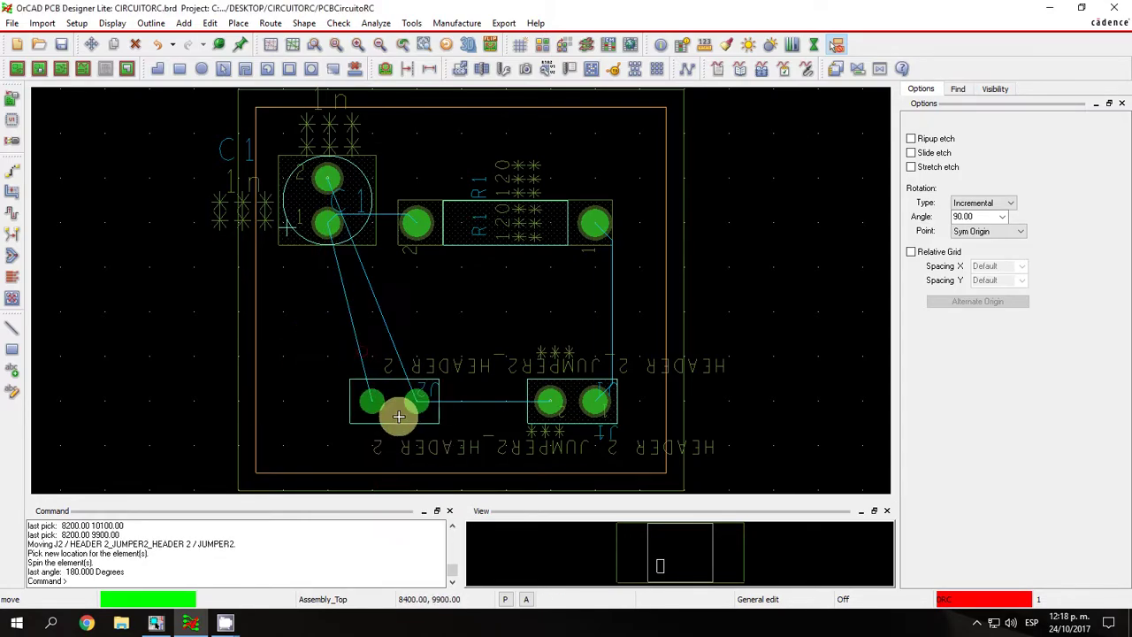
left_click(381, 412)
Move resistor R1 to 8900, 10200, close to the board's right edge
left_click(485, 221)
left_click(91, 44)
left_click(482, 221)
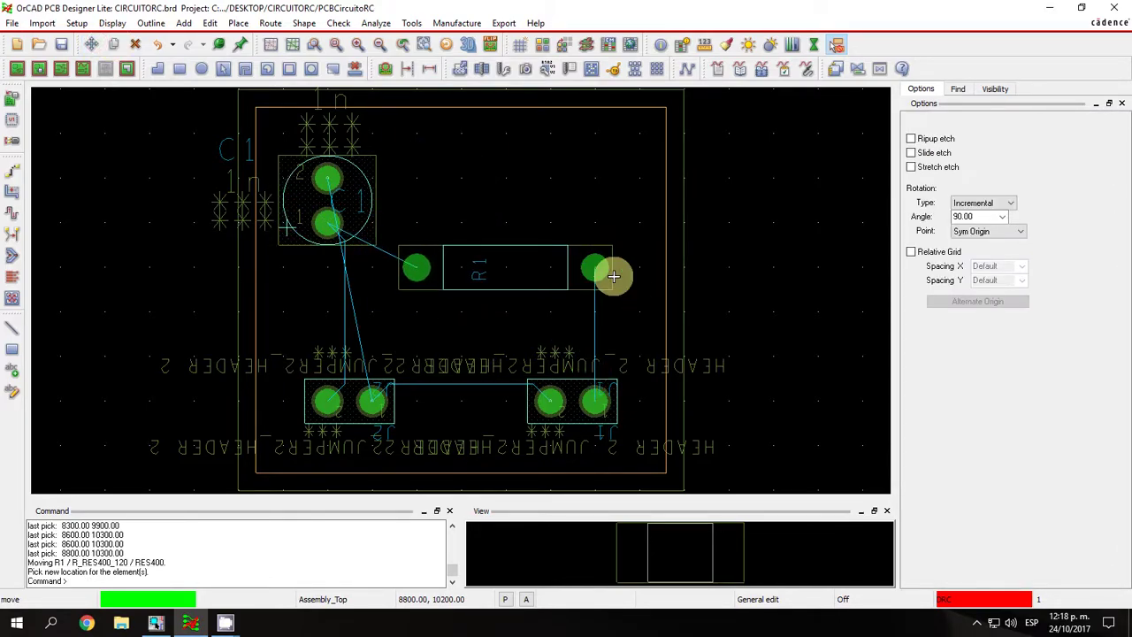
left_click(650, 255)
Reposition capacitor C1 on the left side of the board, above J2
left_click(372, 174)
left_click(373, 164)
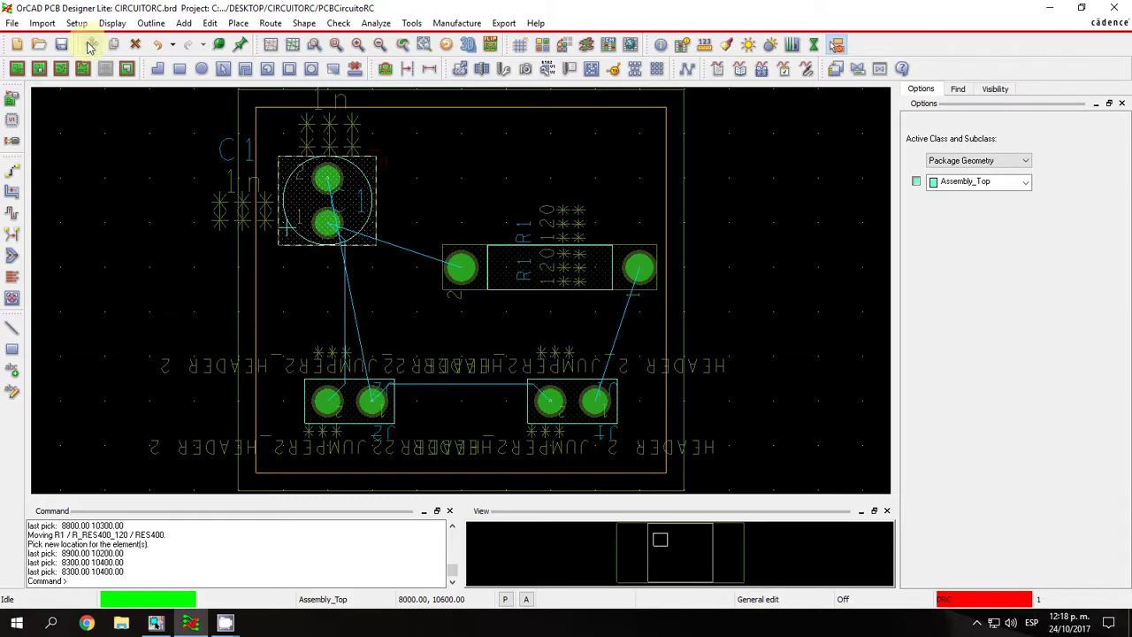
left_click(91, 44)
left_click(338, 237)
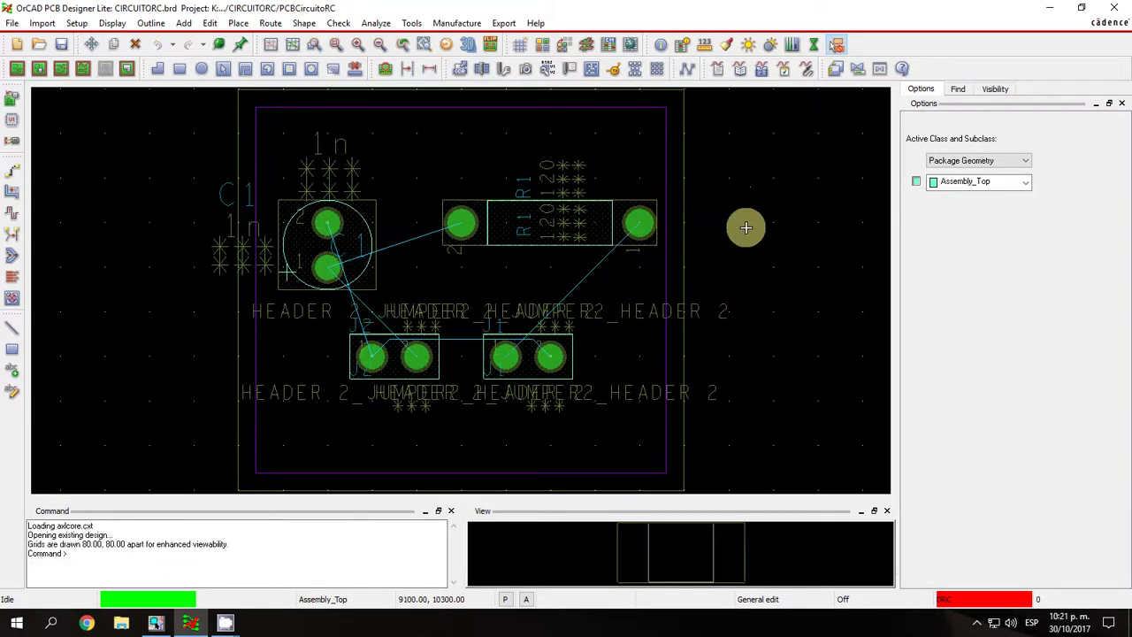
Set the non-etch grid spacing to 10 in both x and y
left_click(112, 23)
mouse_move(76, 23)
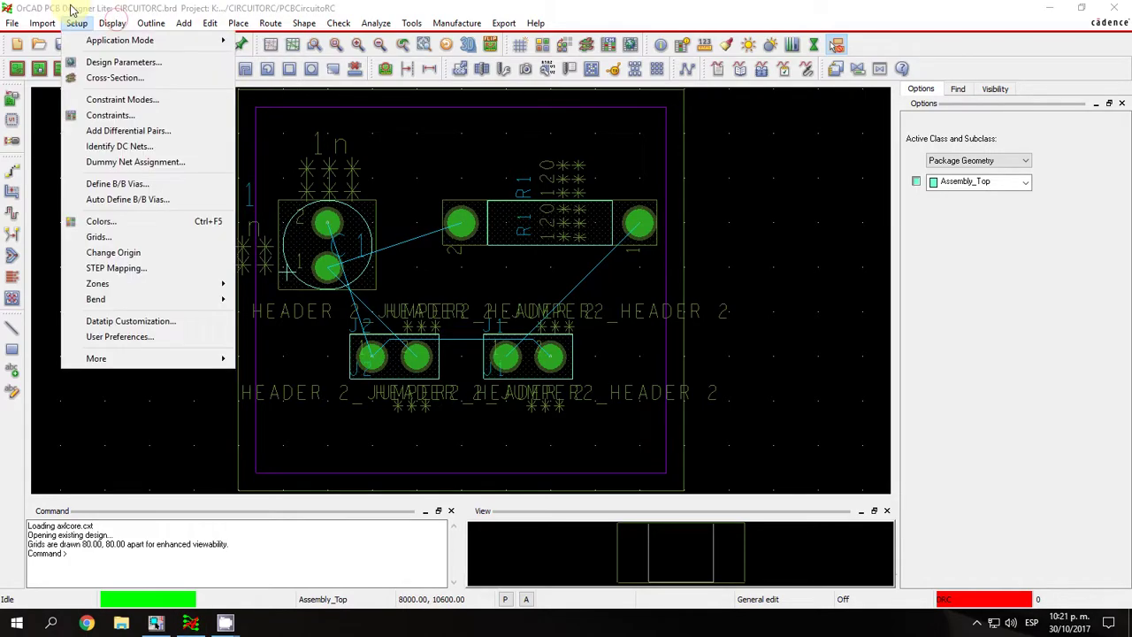
left_click(107, 239)
type("10")
key("Tab")
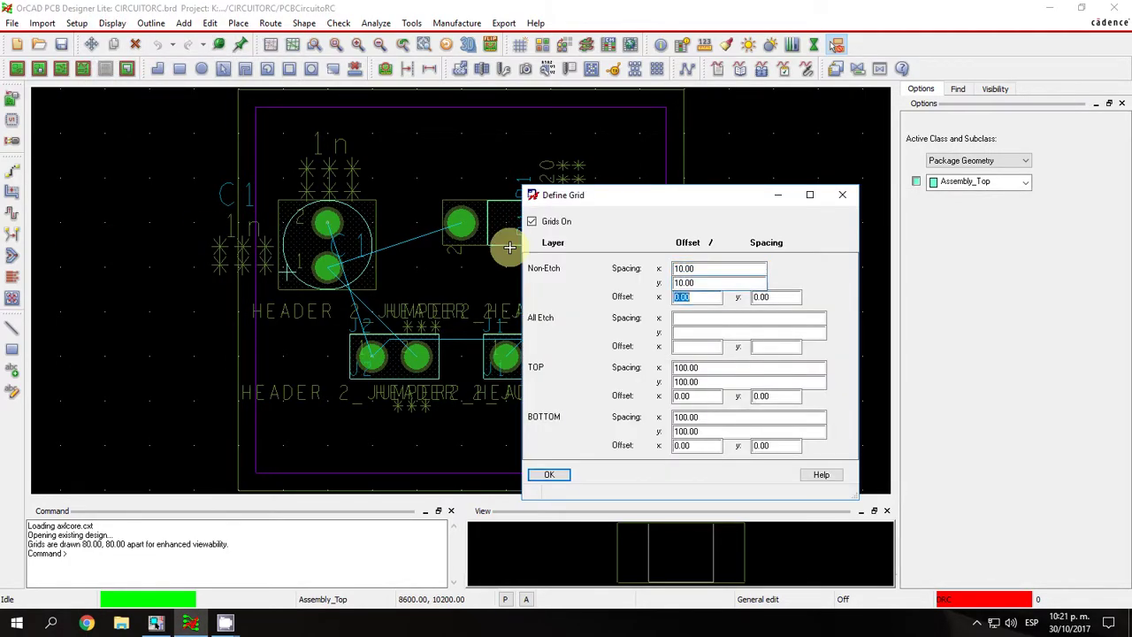
key("Return")
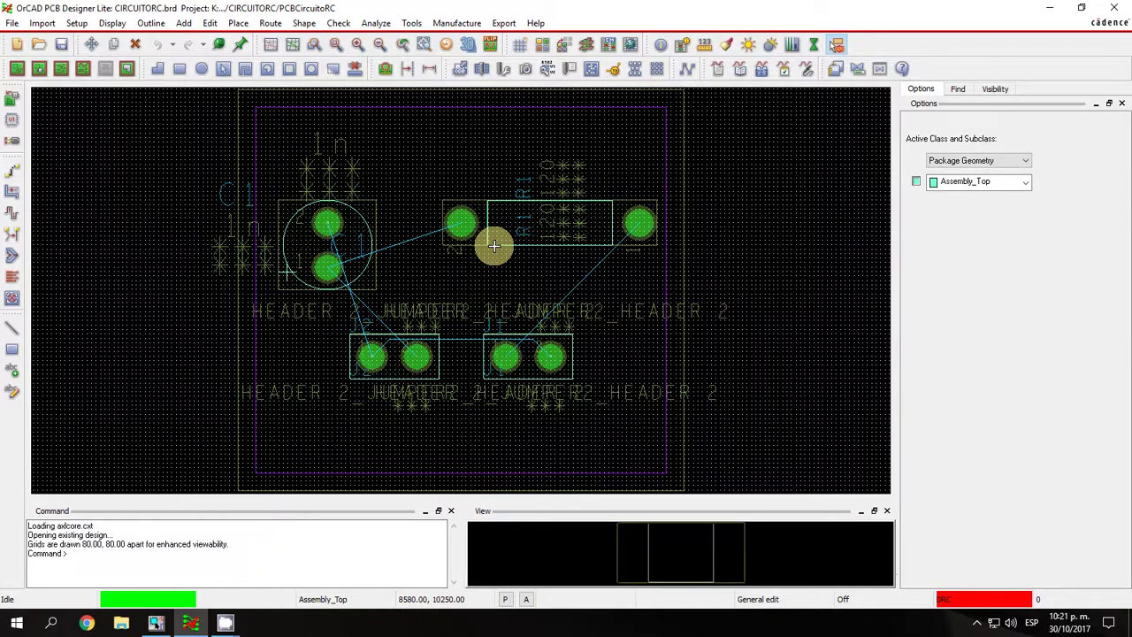
Place MTG125 mounting holes in the board's two left corners, at 8140, 9840 and 8140, 10460
left_click(239, 24)
left_click(275, 76)
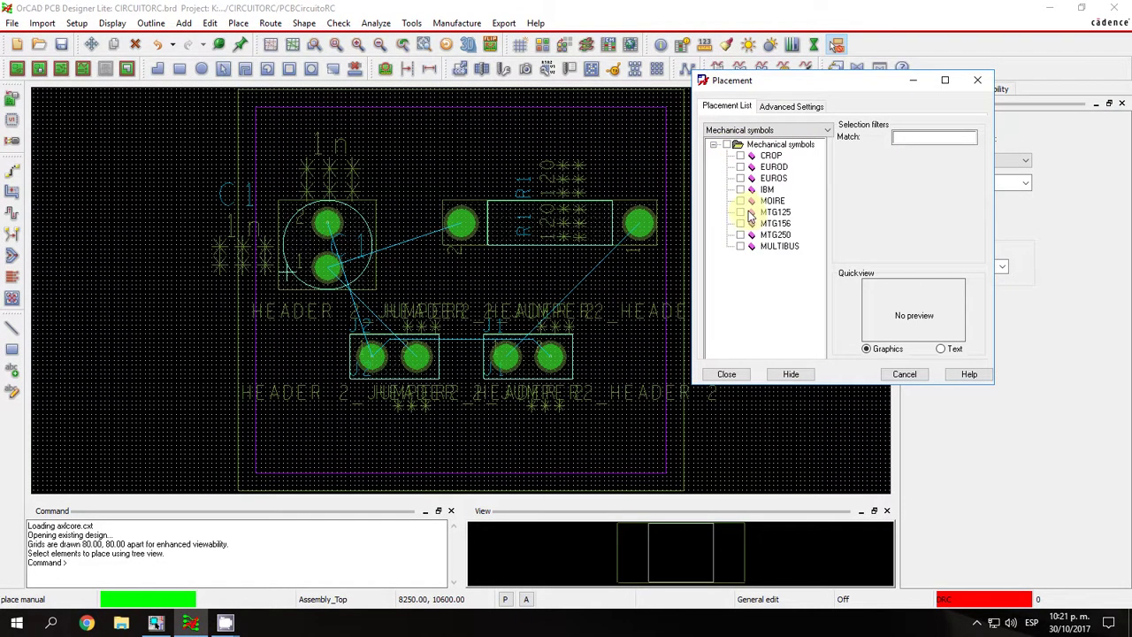
left_click(741, 212)
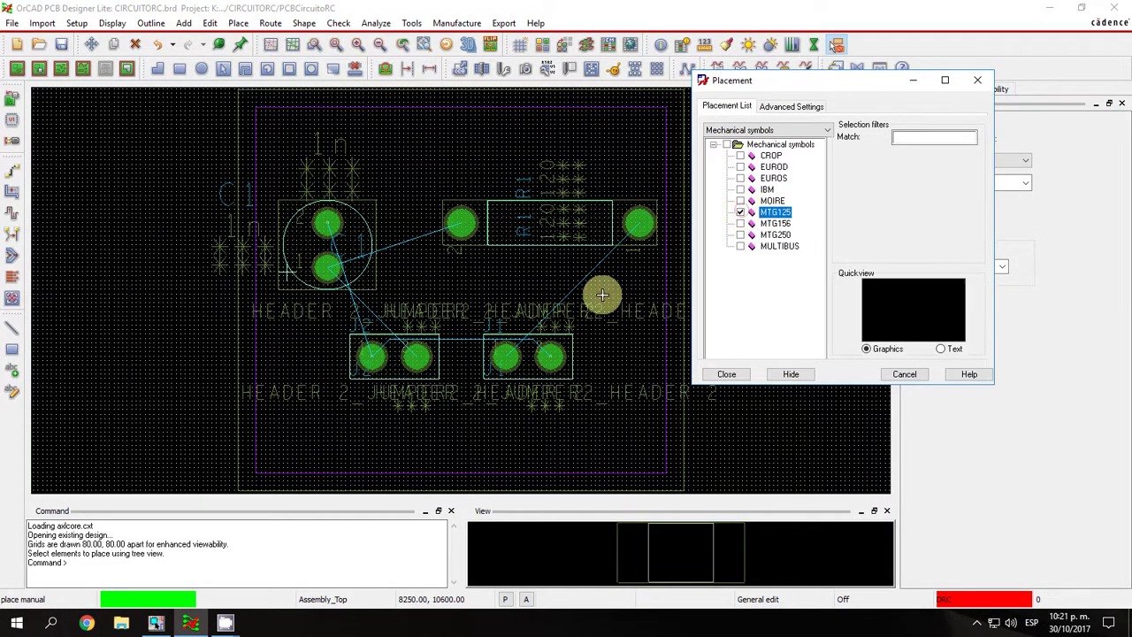
left_click(300, 428)
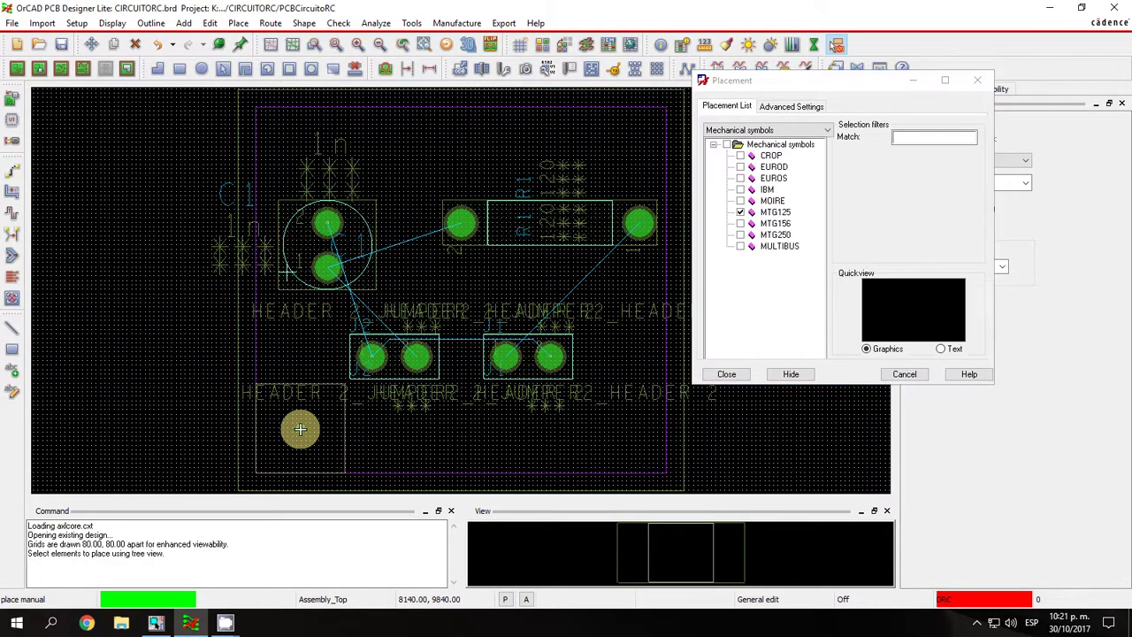
left_click(741, 212)
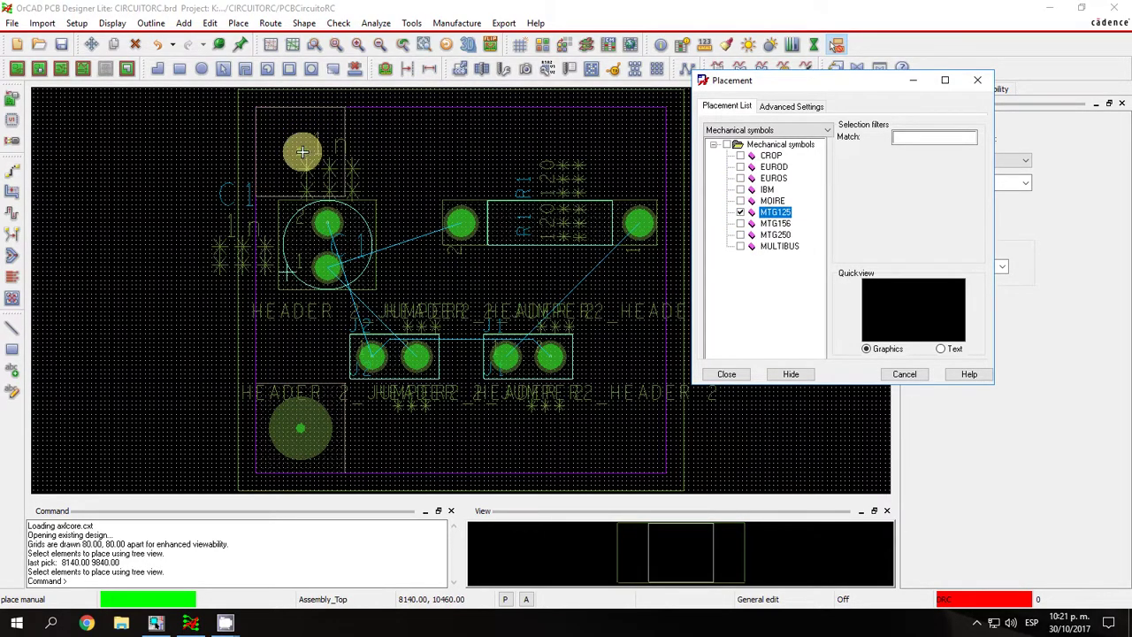
left_click(302, 152)
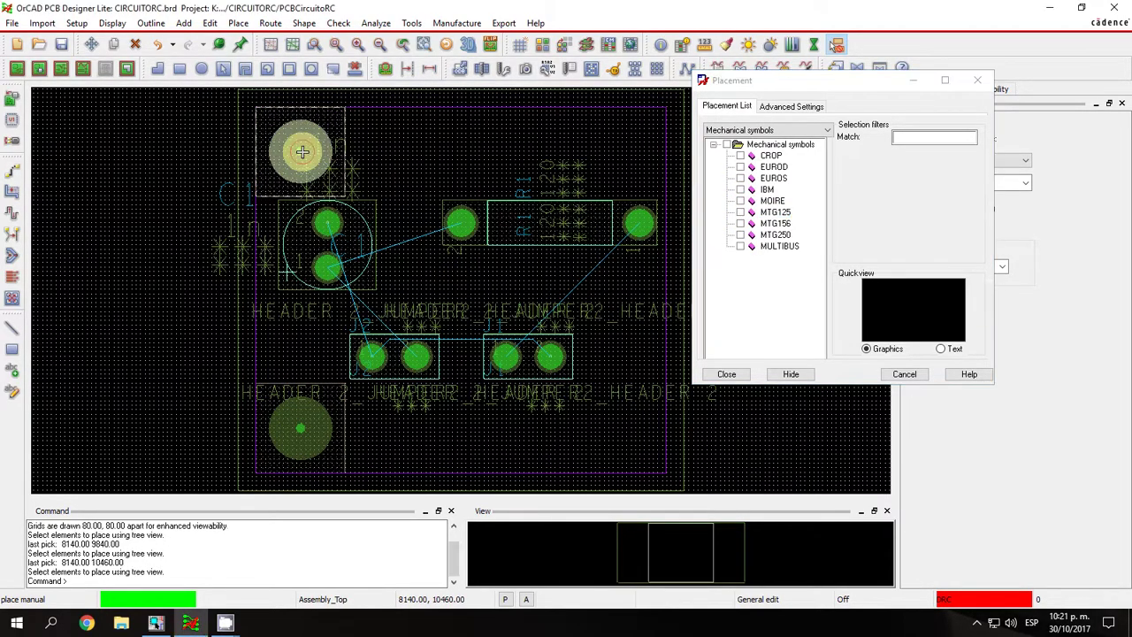
Place MTG125 mounting holes in the board's two right corners, at 8860, 10460 and 8860, 9840, and finish the manual placement
left_click(741, 224)
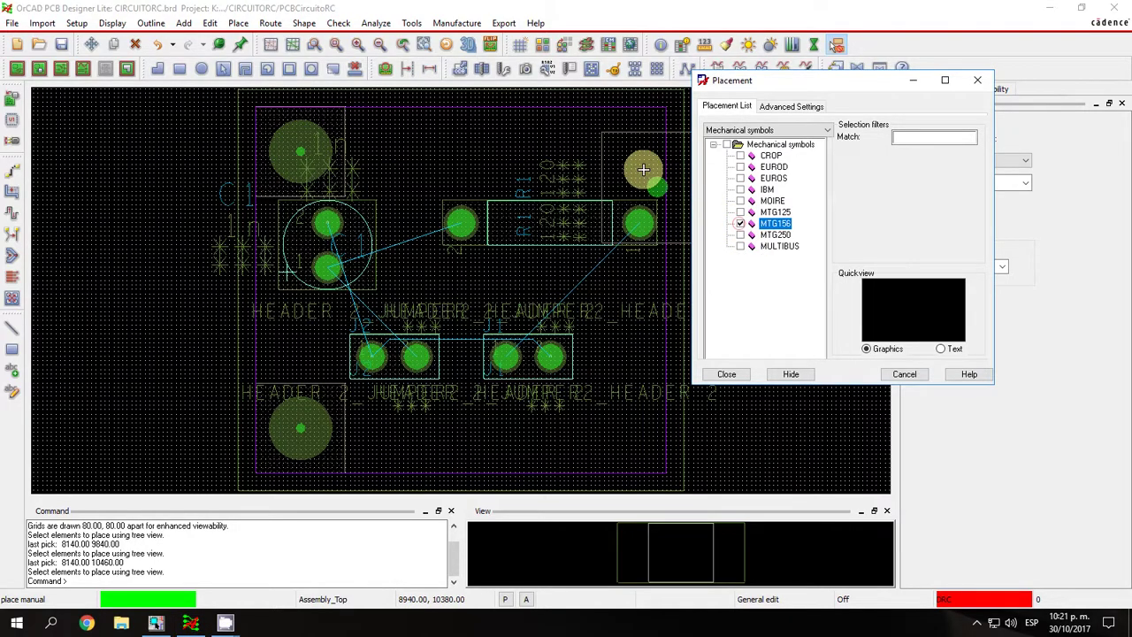
left_click(740, 223)
left_click(676, 365)
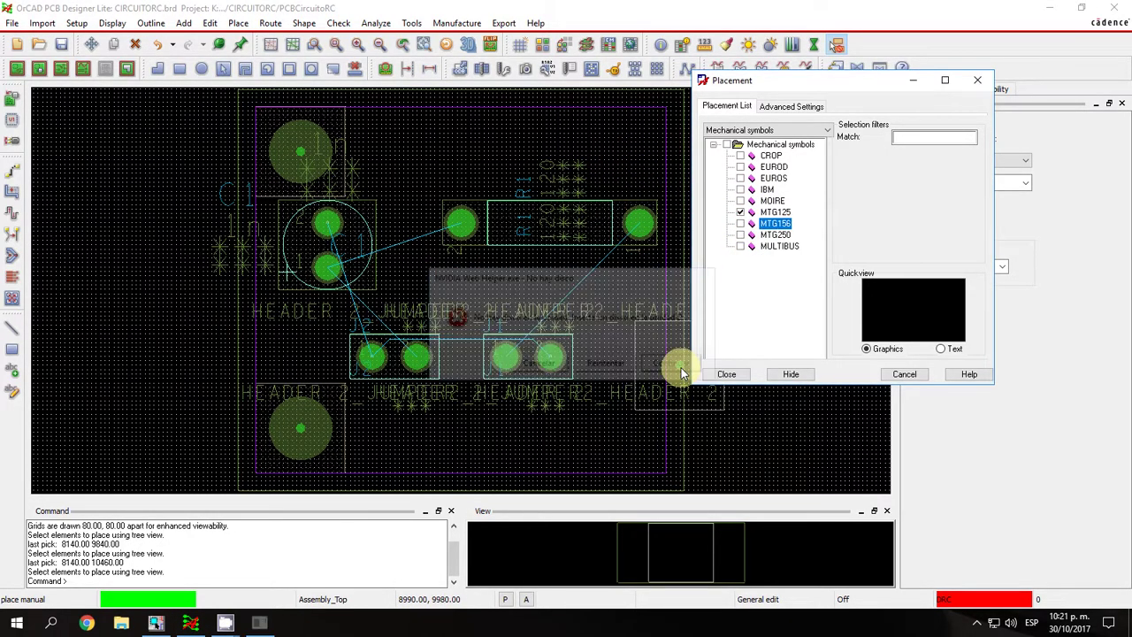
left_click(624, 152)
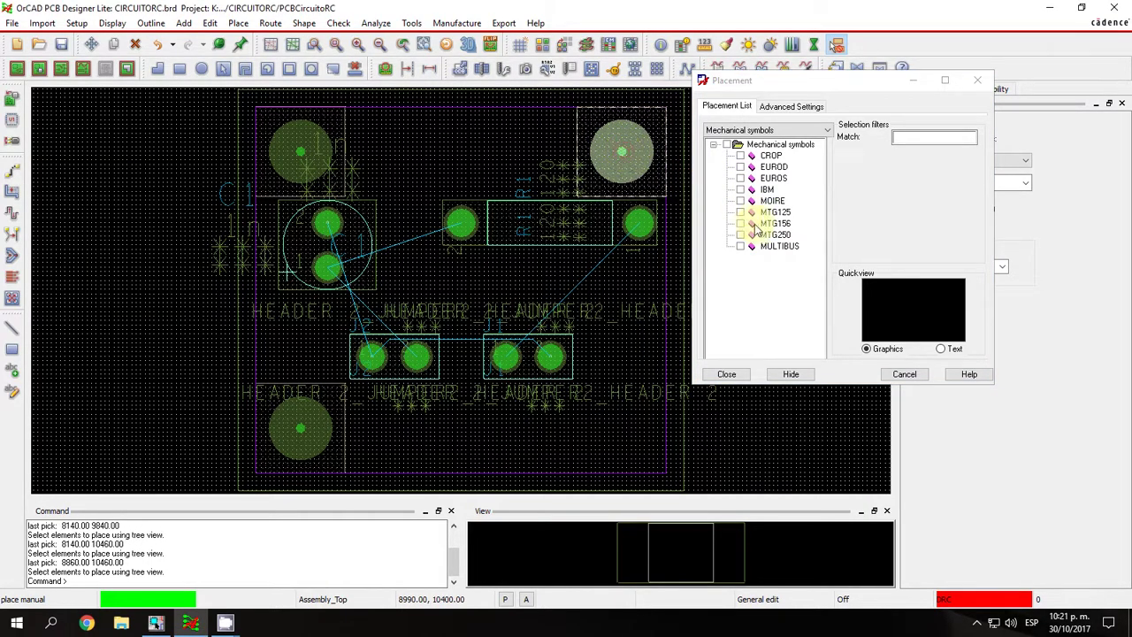
left_click(740, 212)
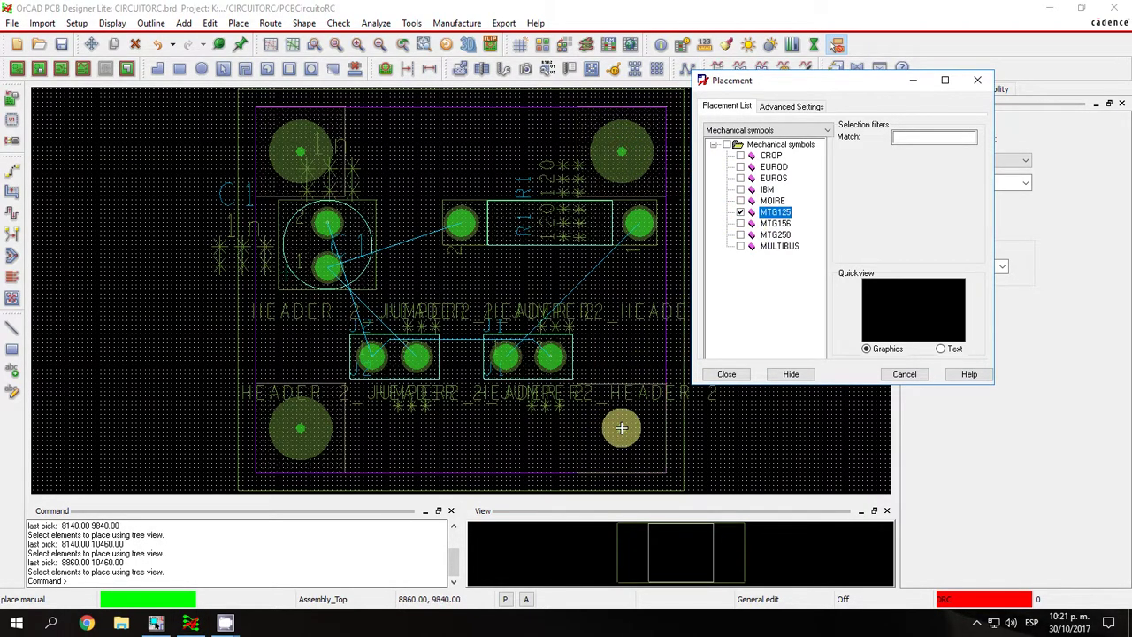
left_click(622, 428)
left_click(726, 374)
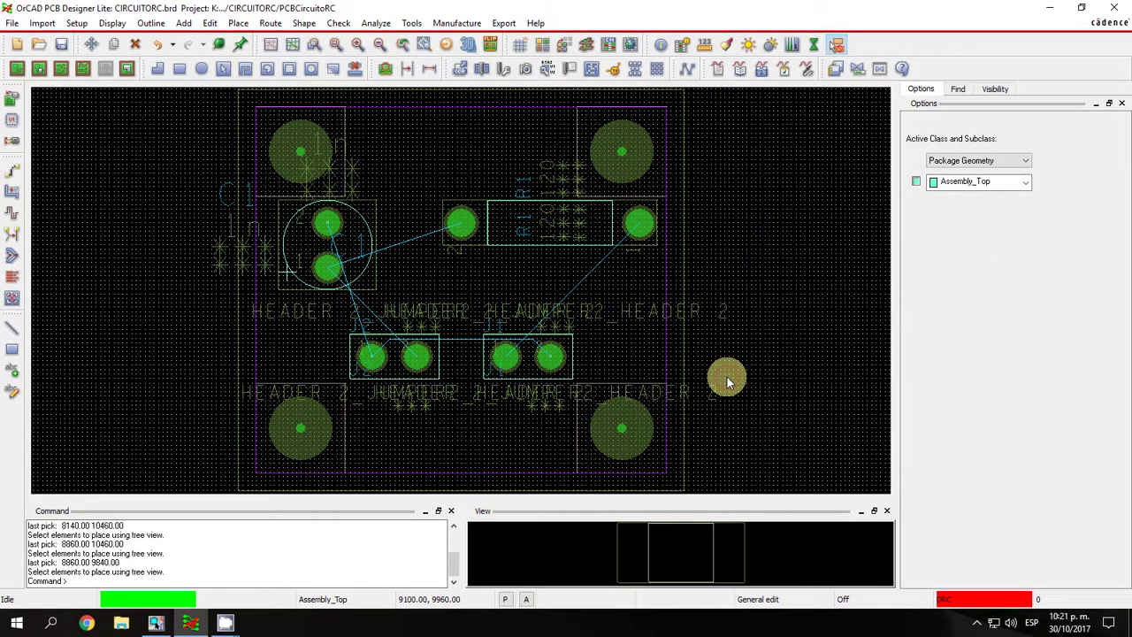
Move resistor R1 to 8860, 10240, below the upper-right mounting hole
left_click(91, 43)
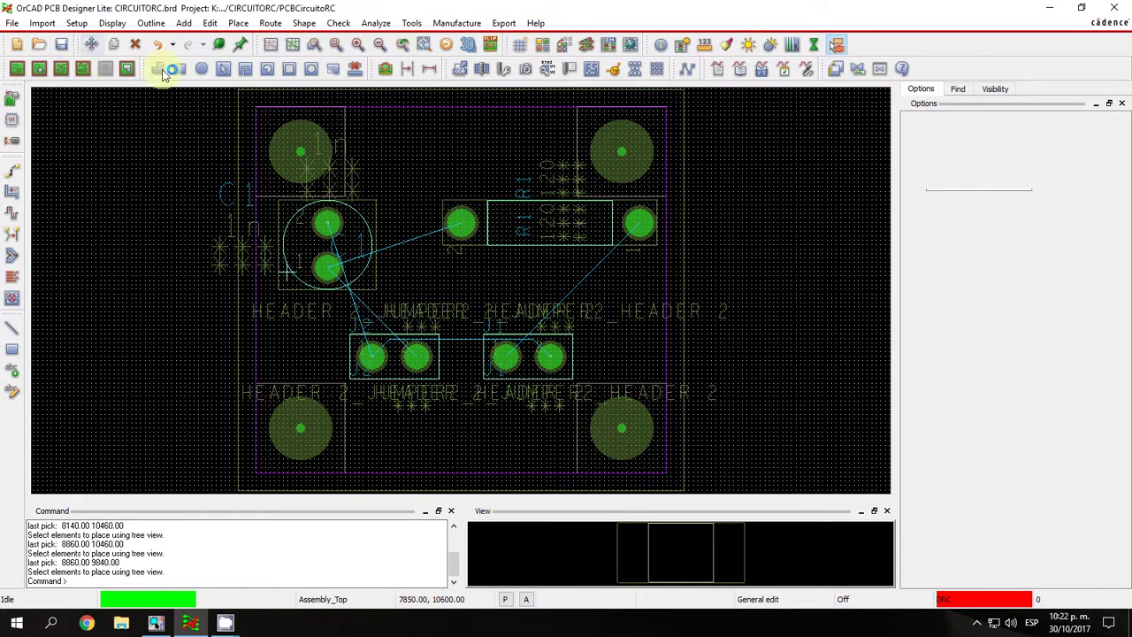
left_click(638, 224)
left_click(622, 251)
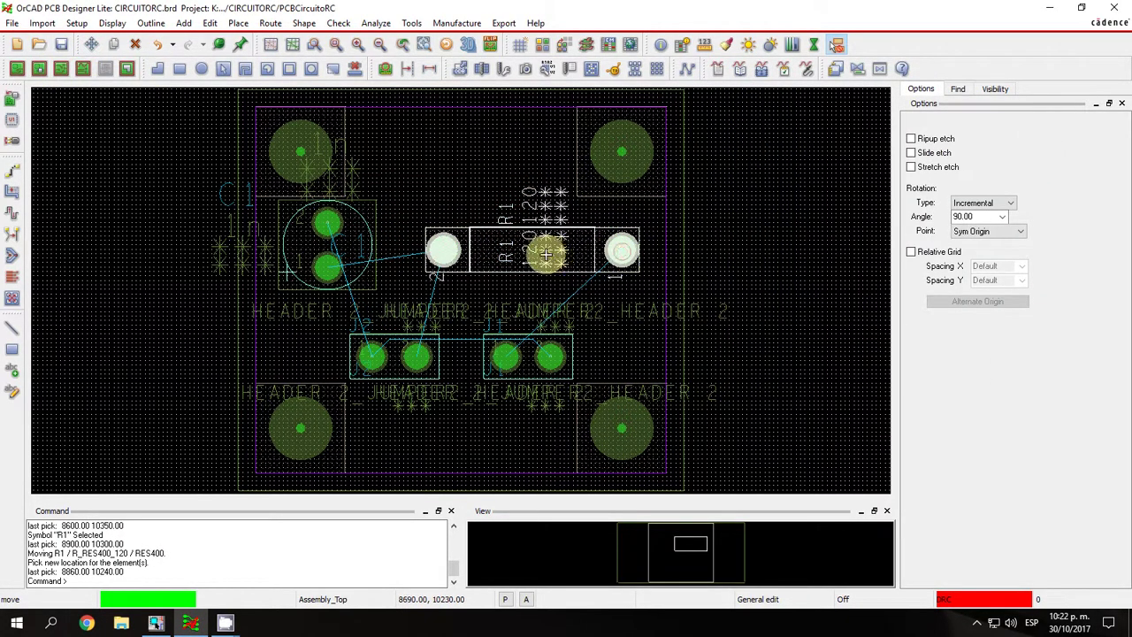
Mirror resistor R1 to the bottom side and rotate it so that pin 1 faces the board's right edge
right_click(546, 256)
left_click(502, 274)
right_click(598, 245)
left_click(633, 447)
right_click(474, 240)
left_click(533, 462)
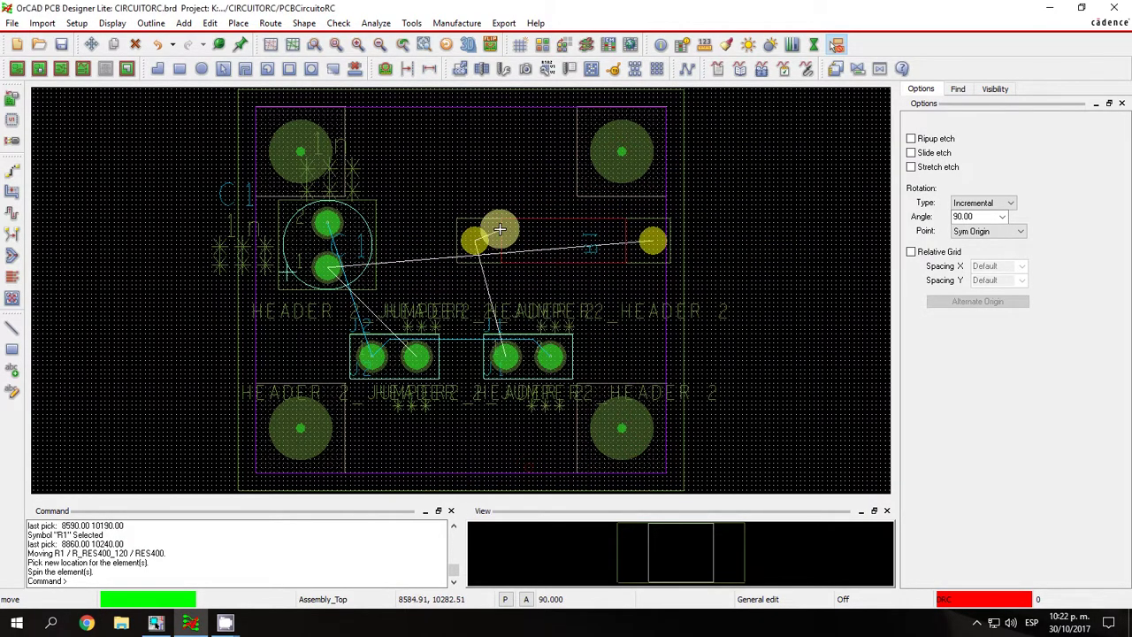
left_click(611, 257)
left_click(617, 257)
Move capacitor C1 to 8230, 10180, clear of the upper-left mounting hole
left_click(355, 245)
left_click(323, 270)
left_click(337, 280)
Move the mirrored resistor R1 to 8870, 10260
left_click(551, 278)
left_click(551, 278)
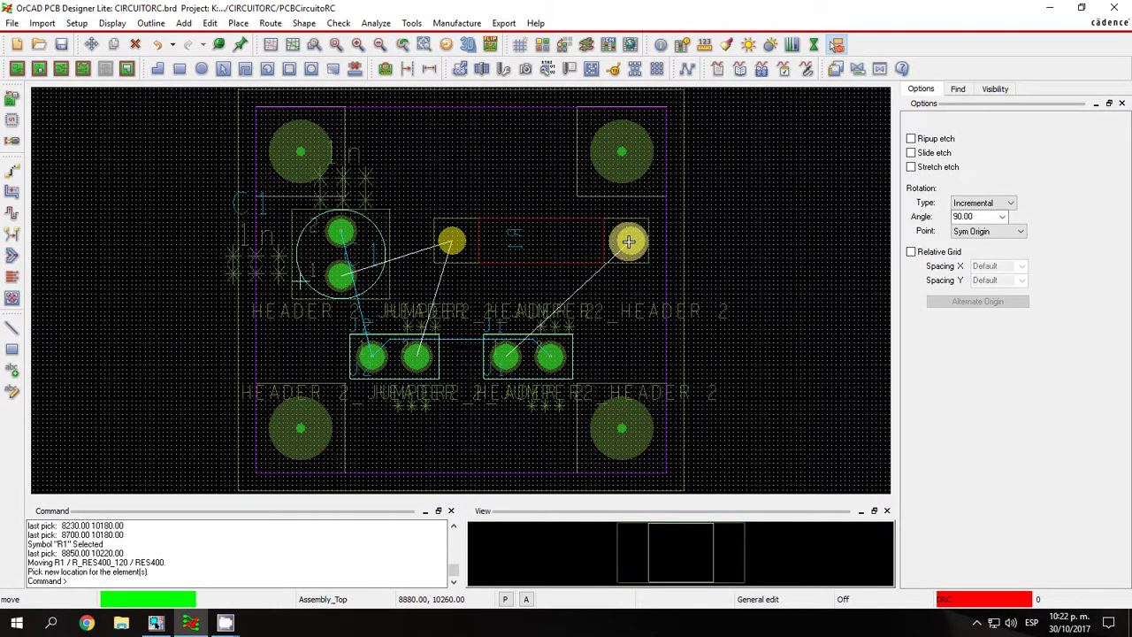
left_click(625, 243)
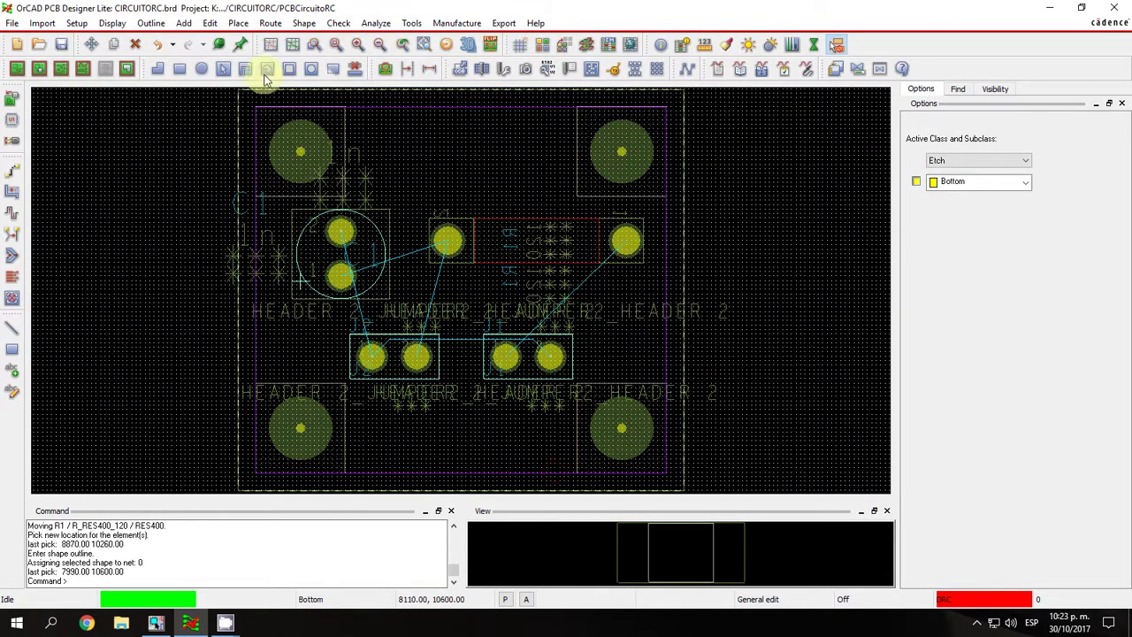
Draw a rectangular dynamic copper shape on the Bottom etch layer, assigned to net 0, from 8000, 10600 to 9000, 9700
left_click(181, 69)
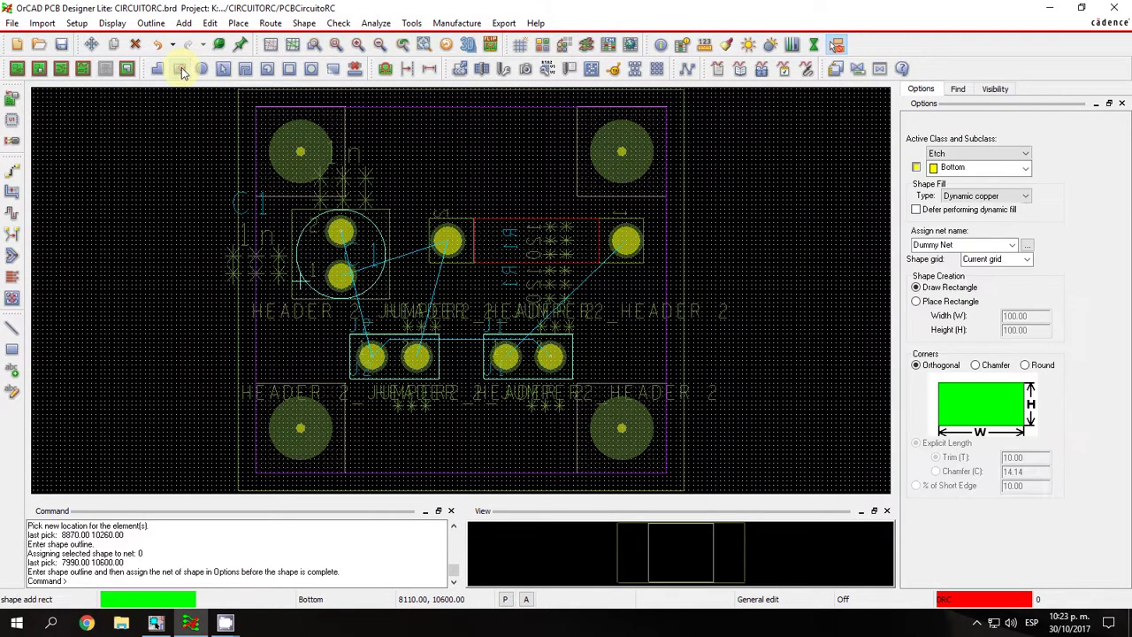
left_click(1026, 245)
left_click(353, 242)
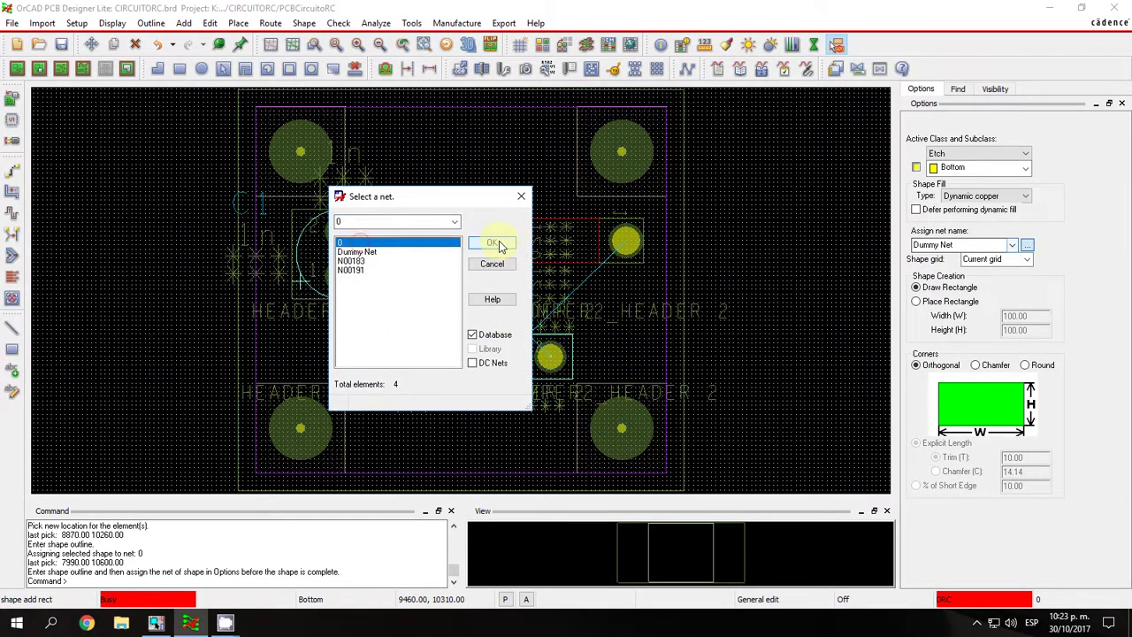
left_click(495, 243)
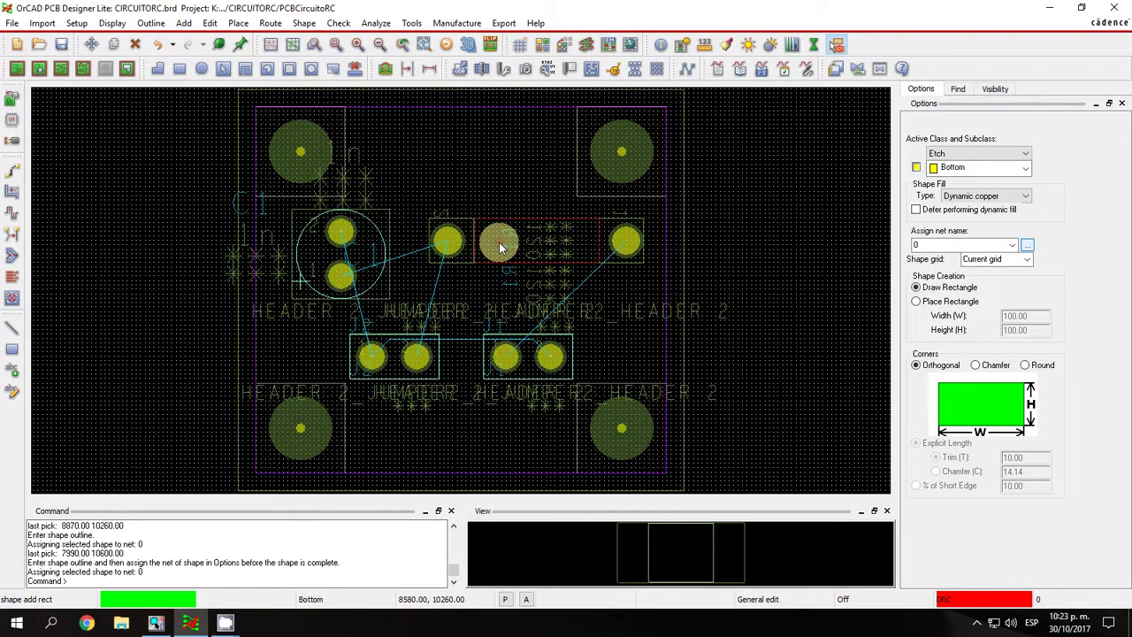
left_click(238, 91)
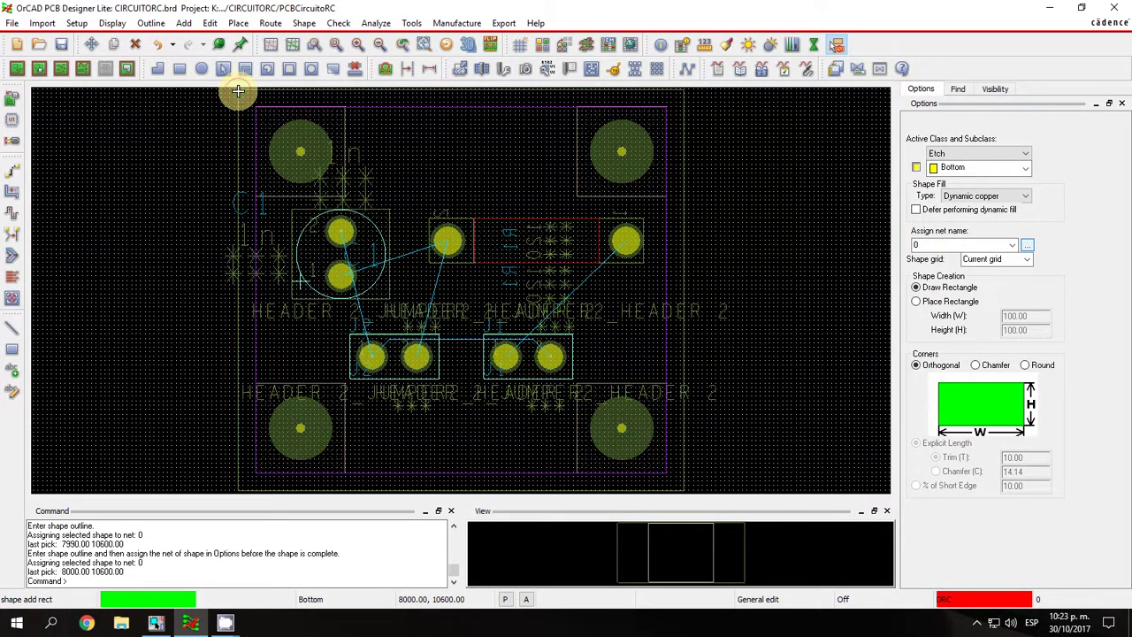
left_click(684, 486)
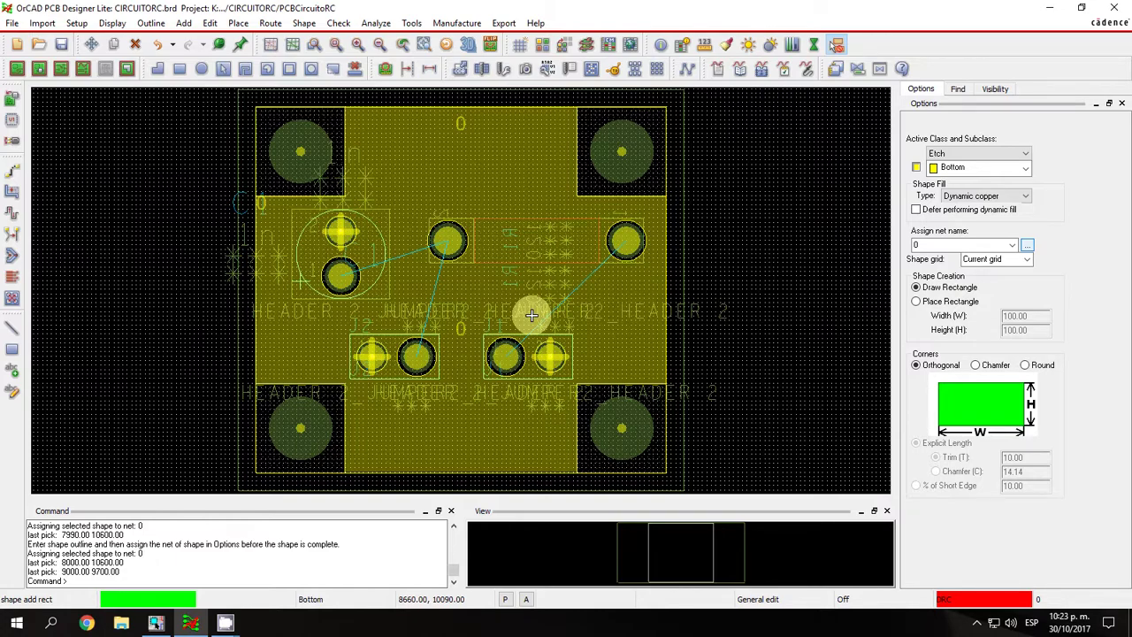
right_click(751, 228)
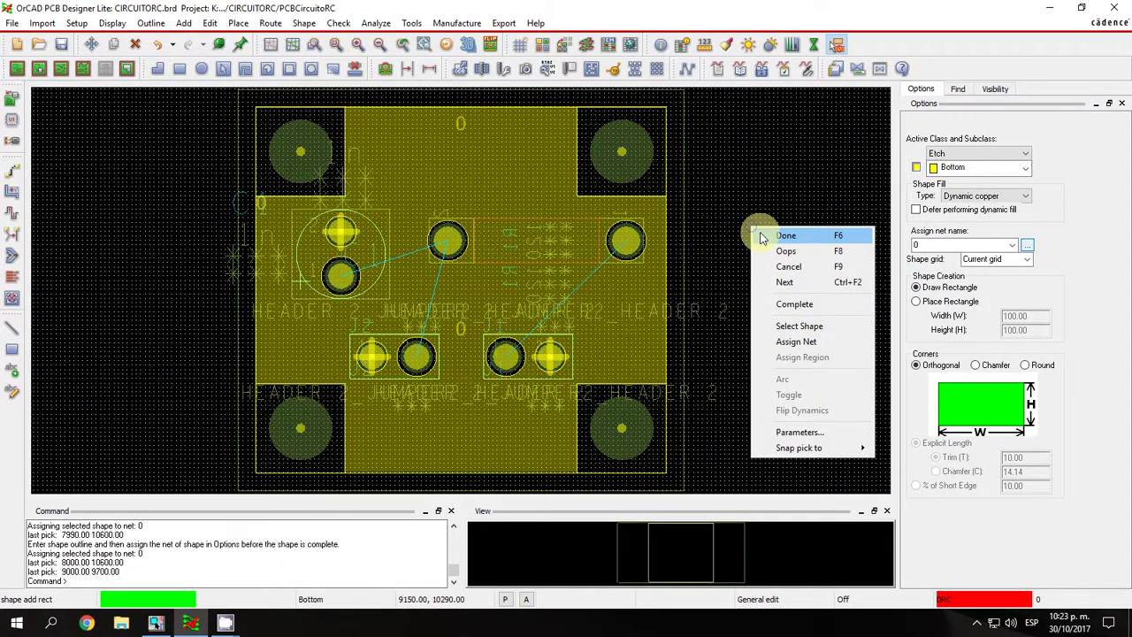
left_click(758, 236)
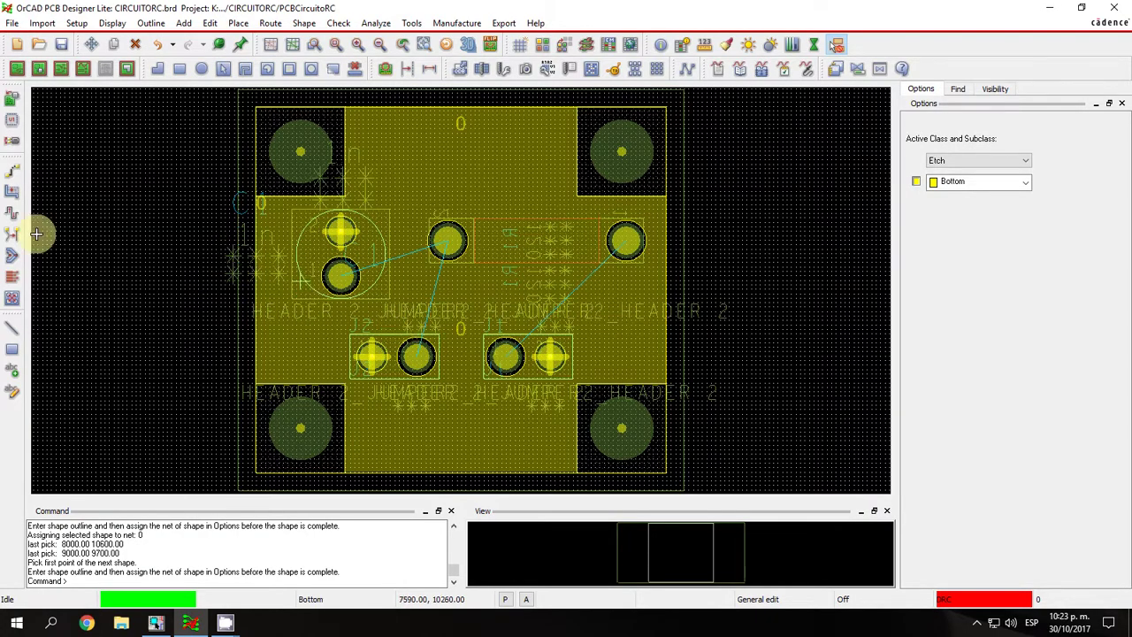
Route a Bottom-layer trace with line width 25 from C1's pin 1 through 8270, 10090 and 8400, 10070 to J2's right pin
left_click(11, 175)
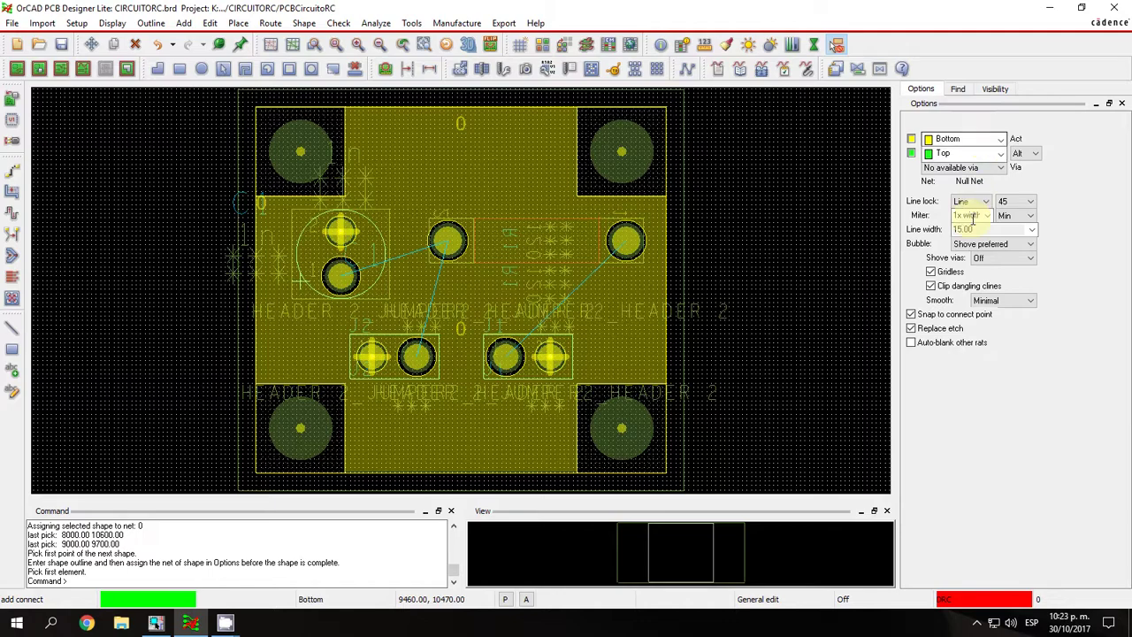
left_click(1031, 229)
left_click(1006, 242)
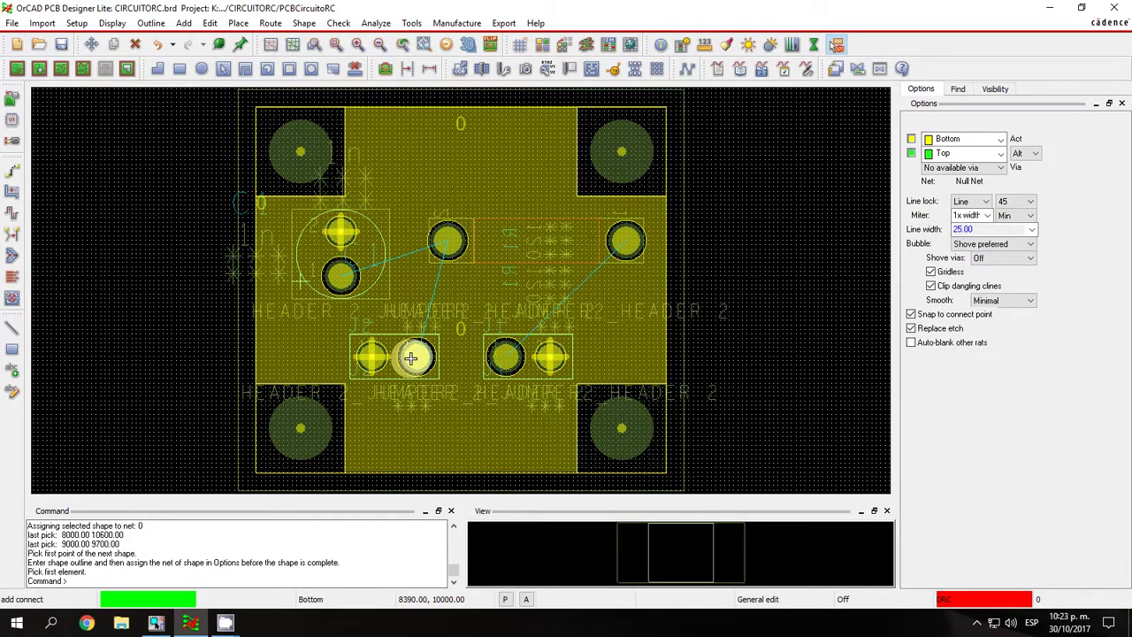
left_click(342, 287)
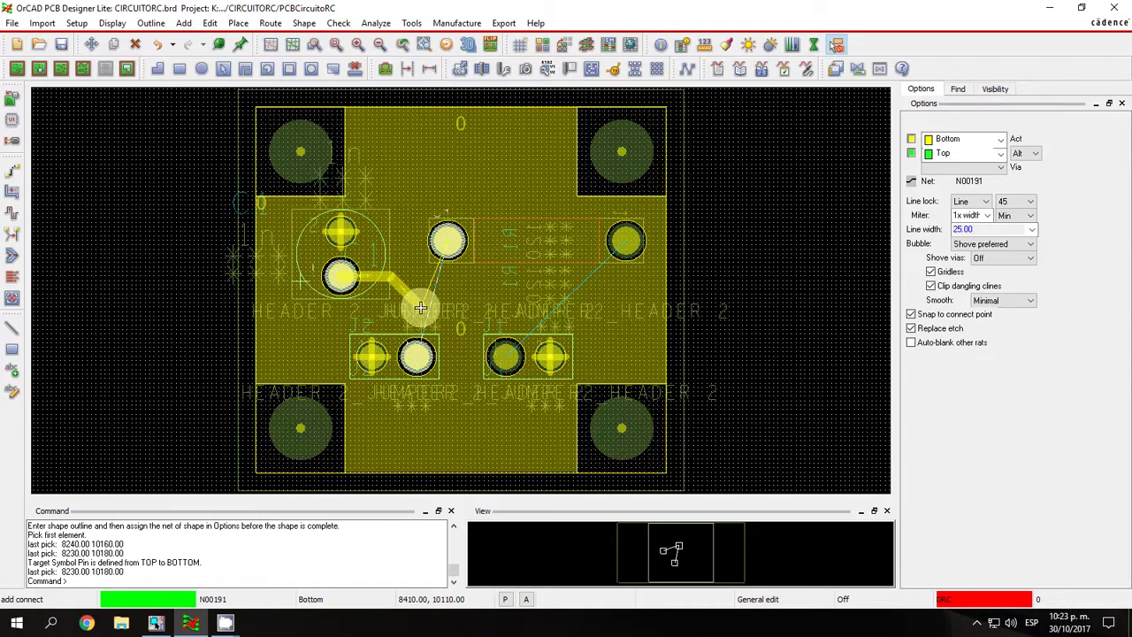
left_click(360, 316)
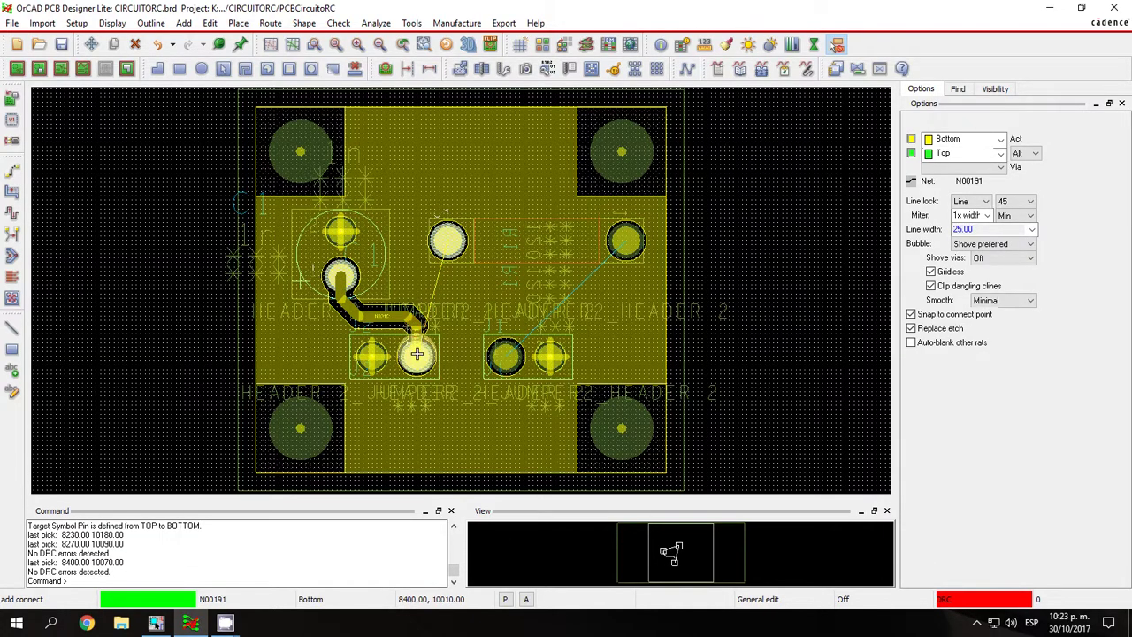
left_click(416, 327)
left_click(415, 358)
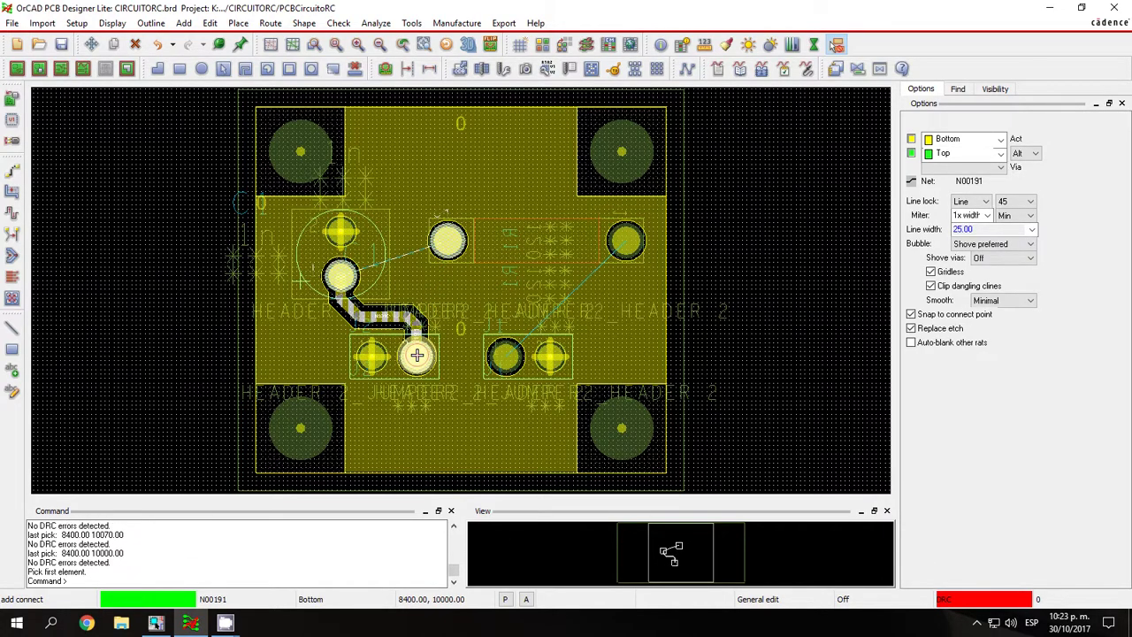
Route C1's pin 1 on Bottom to a via at 8390, 10180, and continue on Top through 8470, 10210 to R1's pin 2
left_click(344, 275)
left_click(340, 276)
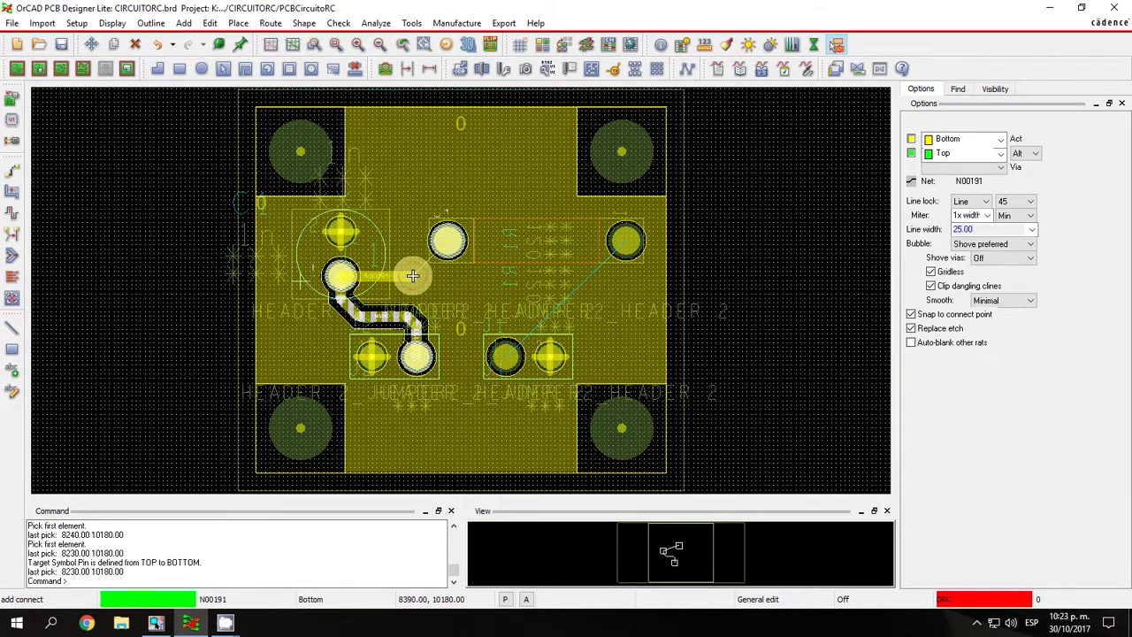
left_click(412, 276)
right_click(412, 276)
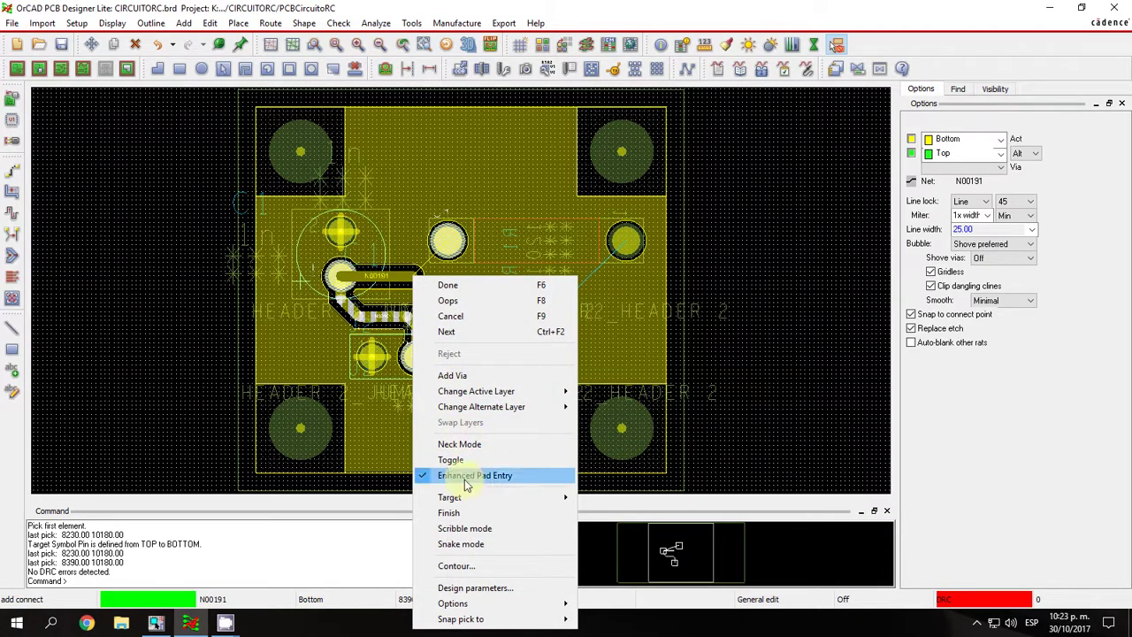
left_click(462, 377)
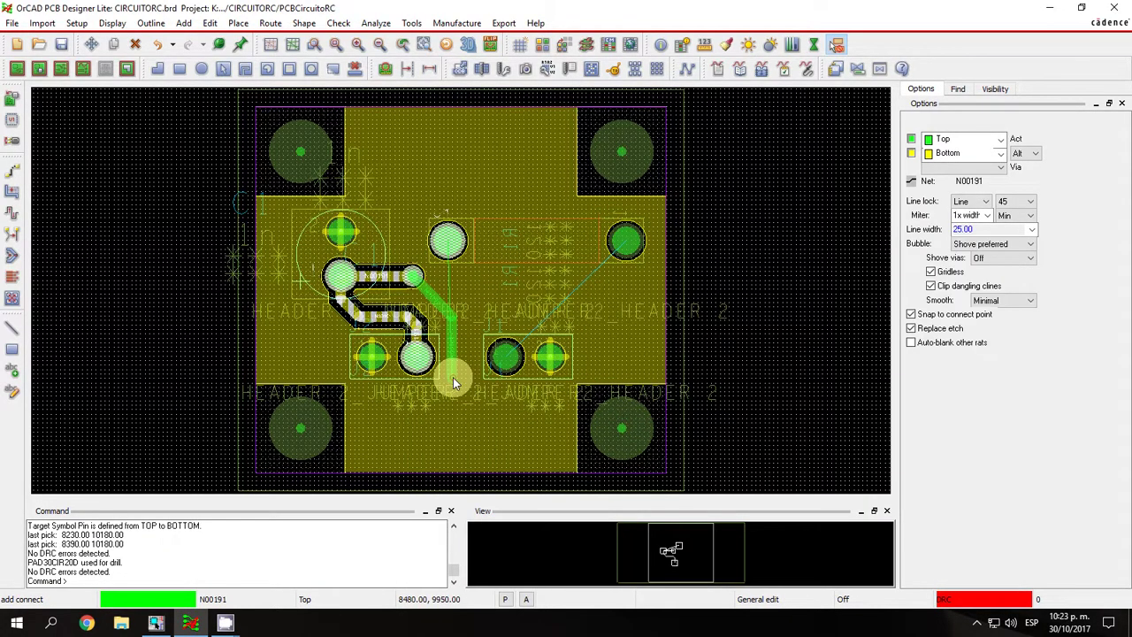
left_click(447, 263)
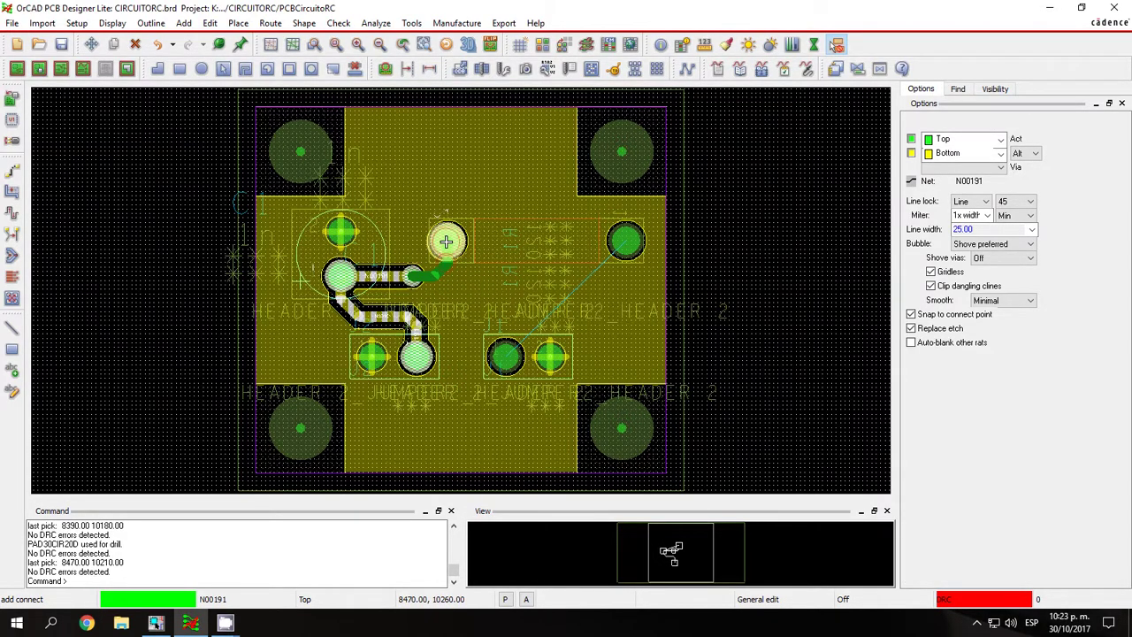
left_click(447, 241)
Route R1's unrouted pin on Top through 8820, 10110 to a via at 8720, 10110, and on Bottom through 8600, 10050 to J1's left pin
left_click(621, 248)
left_click(624, 244)
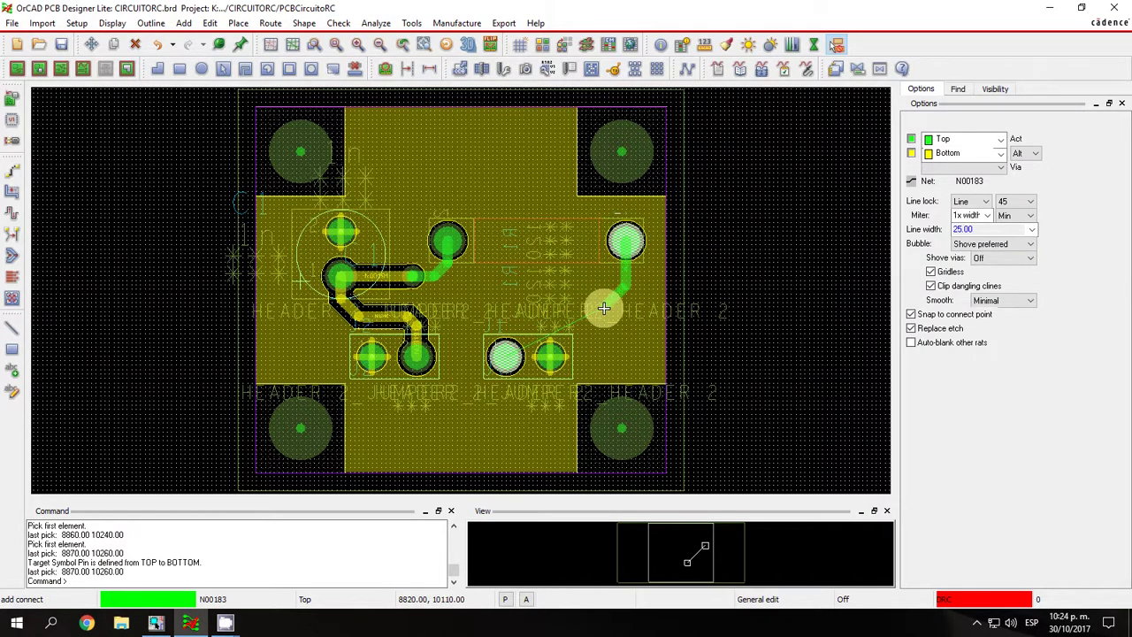
left_click(604, 308)
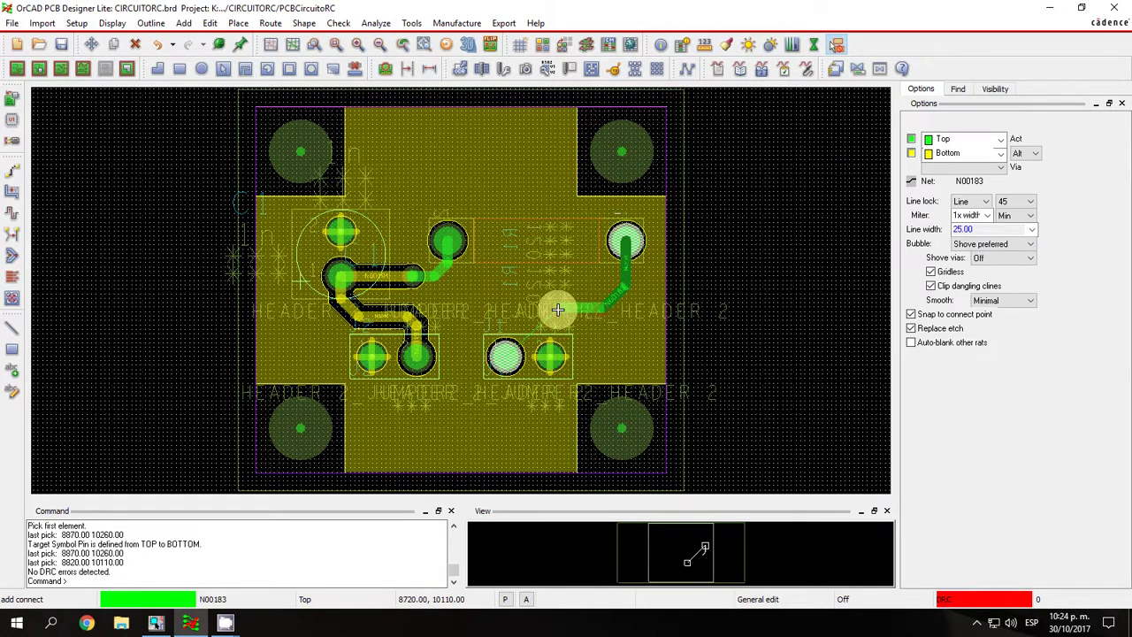
left_click(558, 310)
right_click(558, 309)
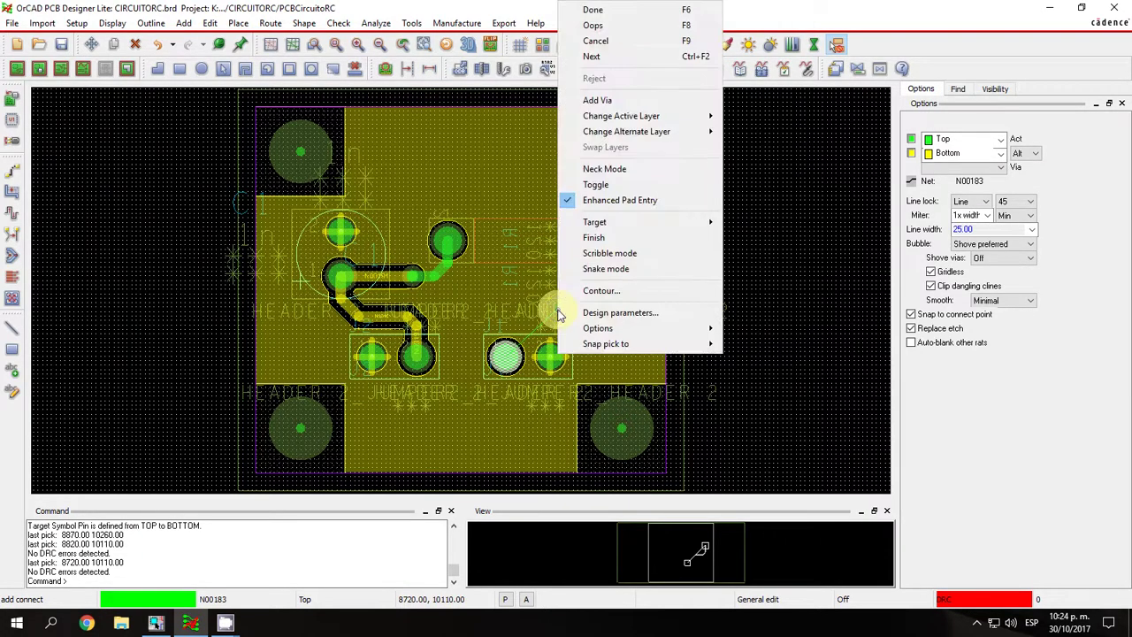
left_click(588, 99)
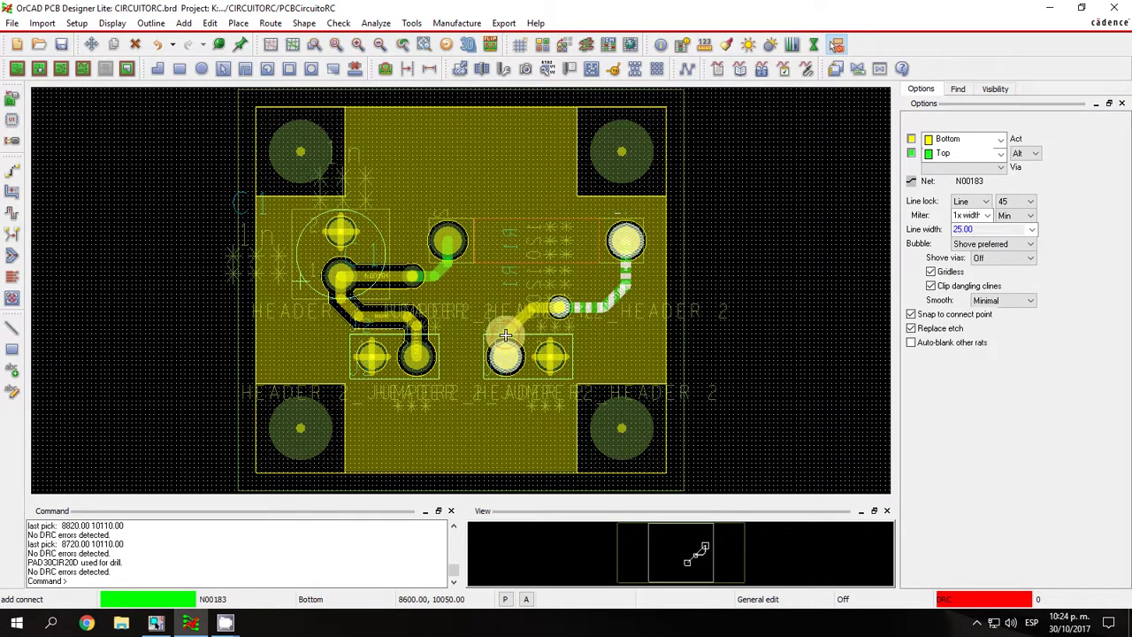
left_click(505, 335)
left_click(505, 362)
right_click(512, 324)
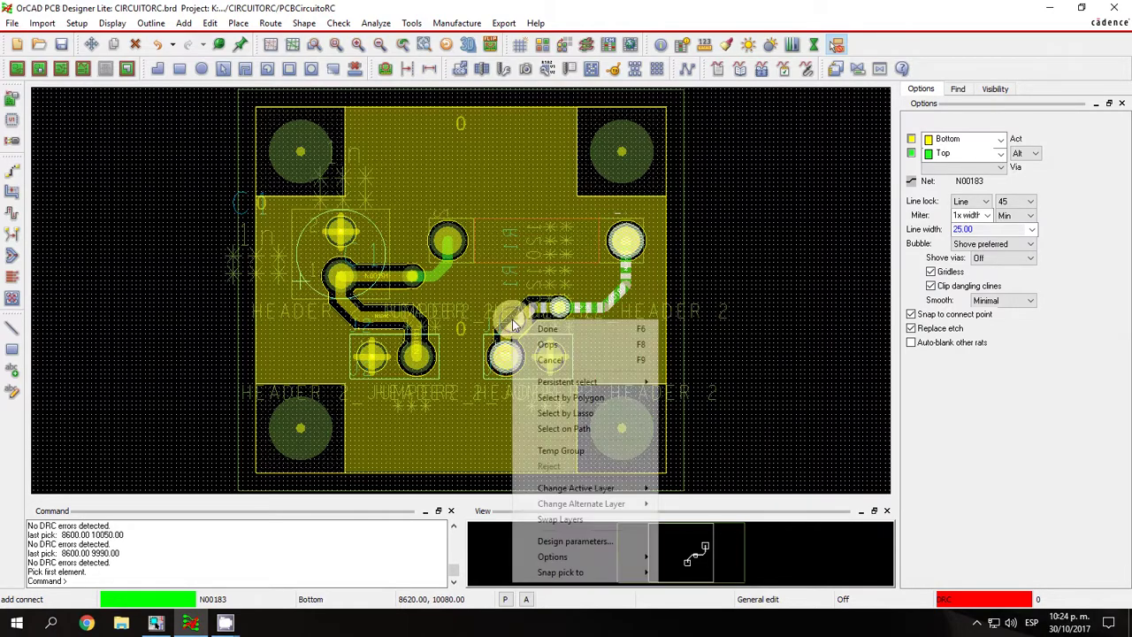
left_click(535, 328)
Switch to OrCAD Capture, open schematic PAGE1 and set R1's PCB footprint to smd120612
left_click(155, 624)
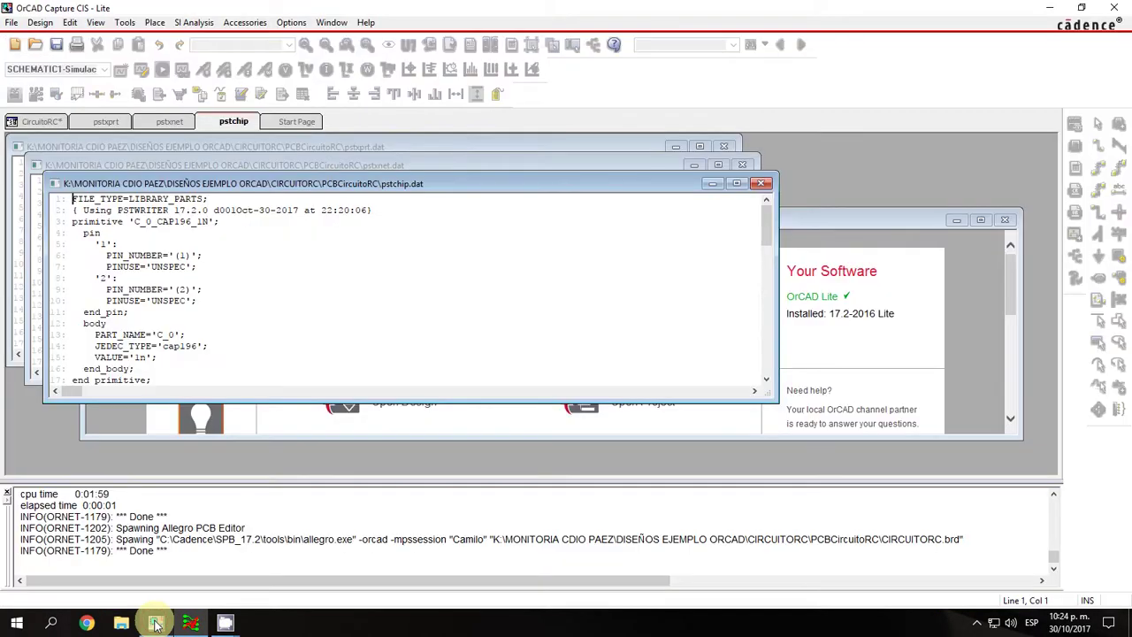
left_click(42, 121)
double_click(111, 232)
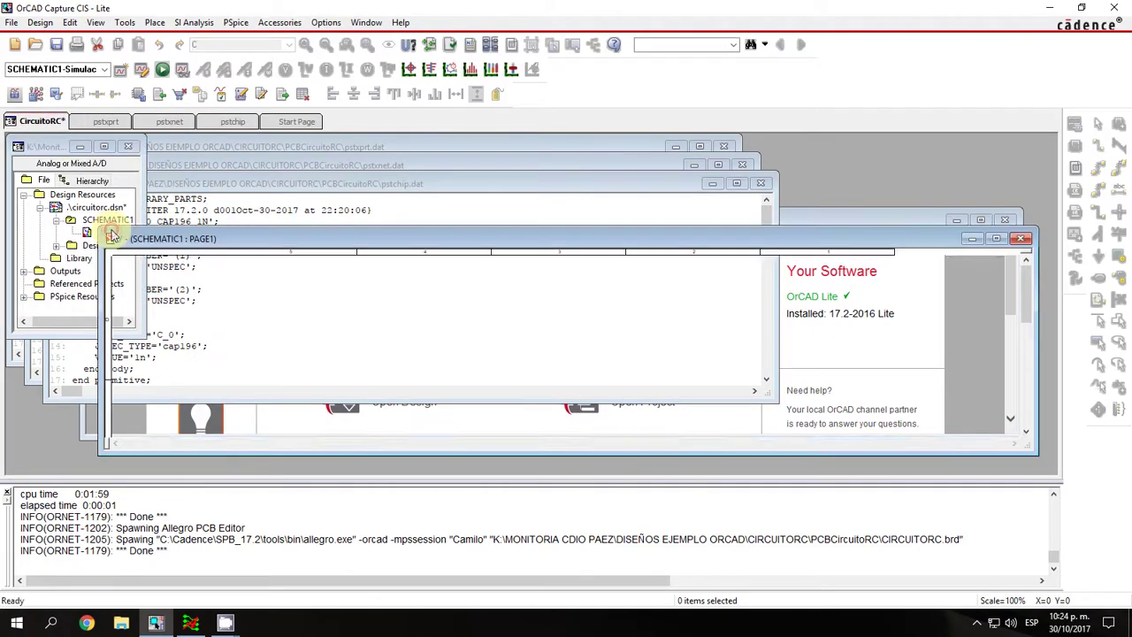
left_click(991, 235)
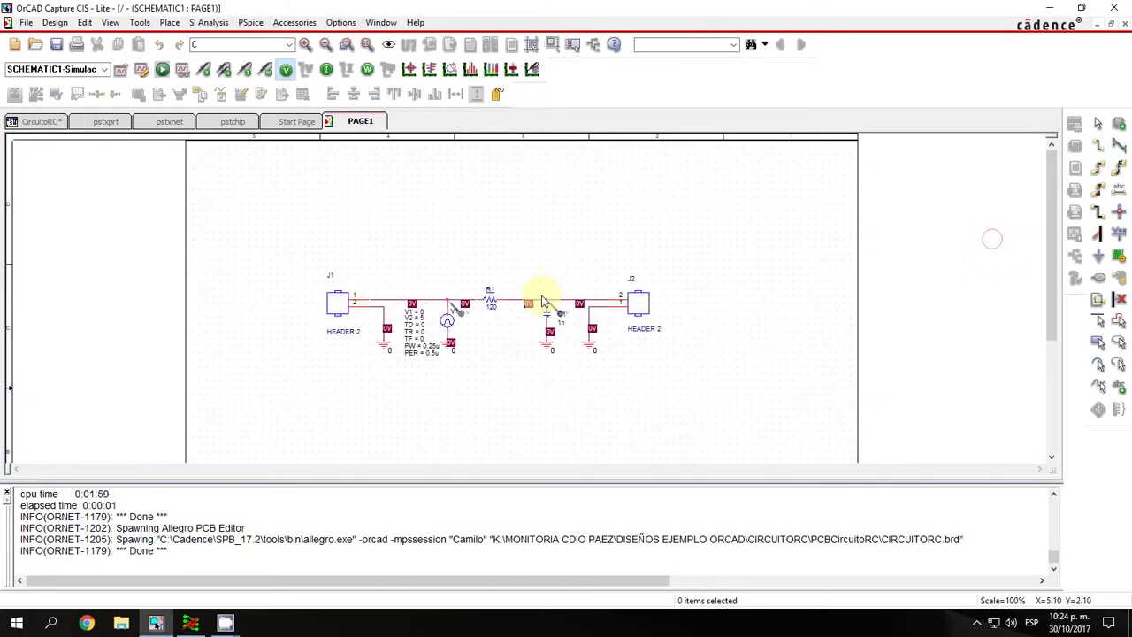
double_click(493, 301)
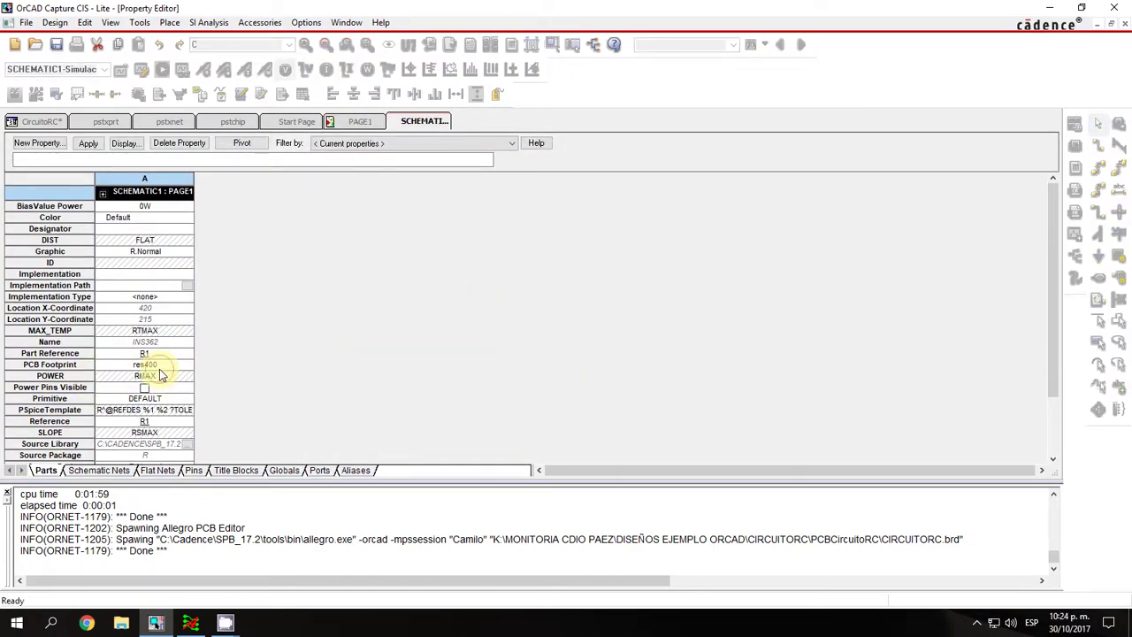
left_click(145, 364)
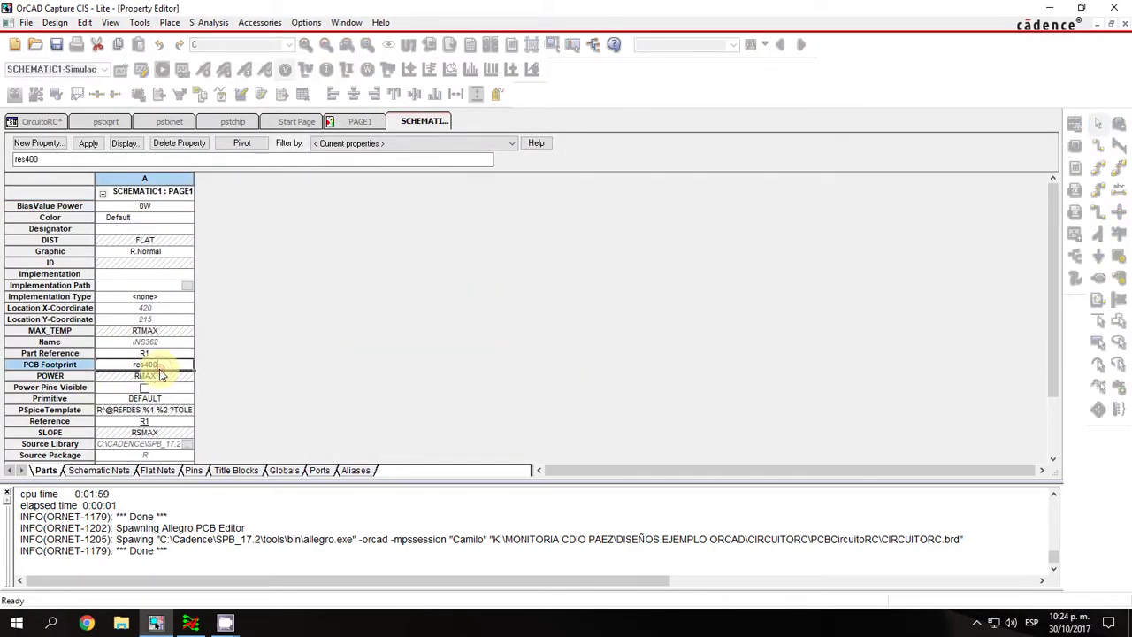
left_click_drag(162, 365, 125, 366)
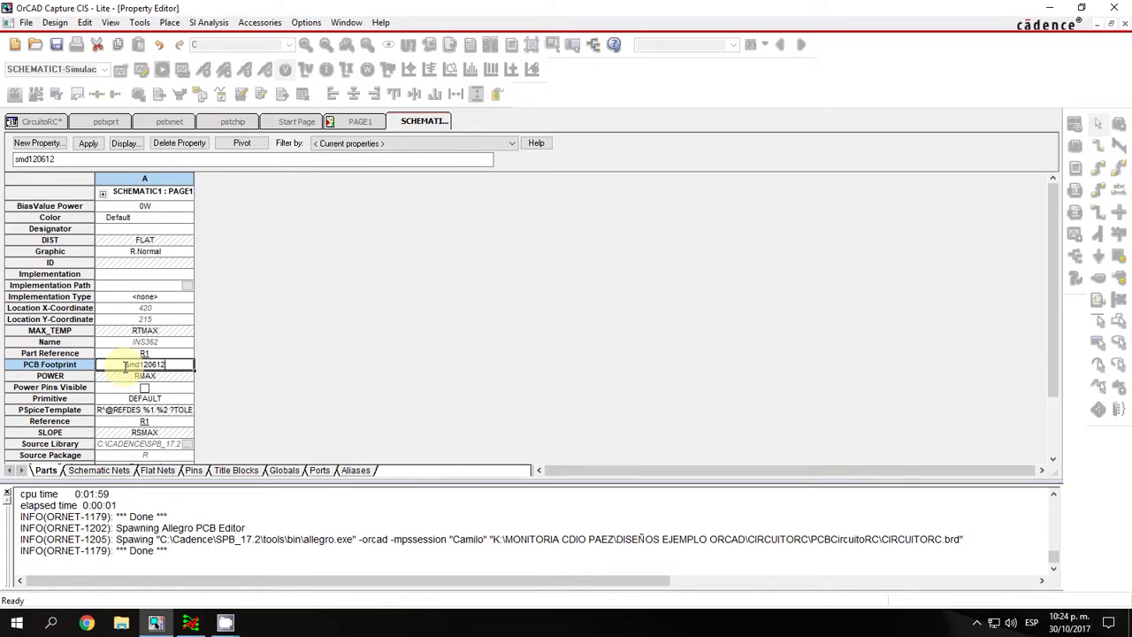
Set capacitor C1's PCB footprint to smd120612
left_click(360, 122)
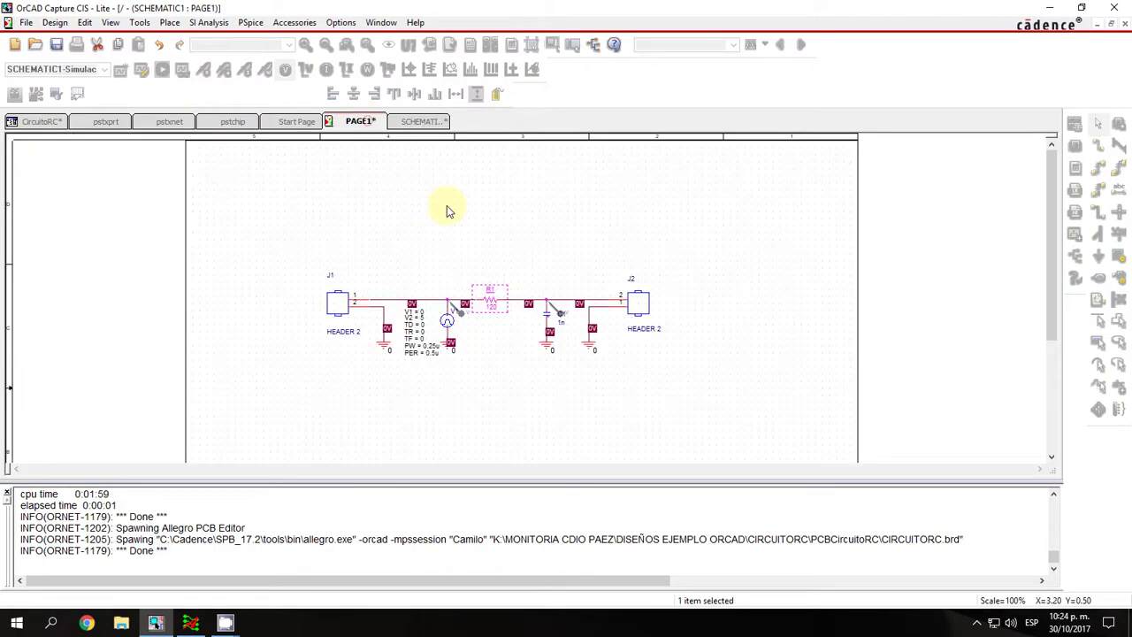
double_click(546, 317)
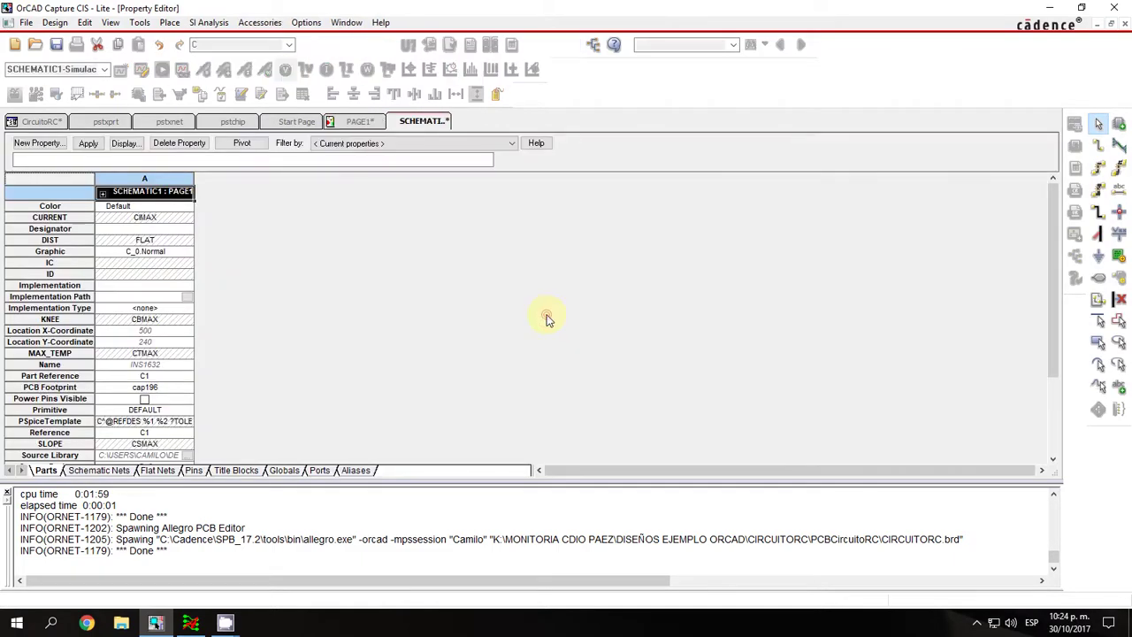
left_click(162, 389)
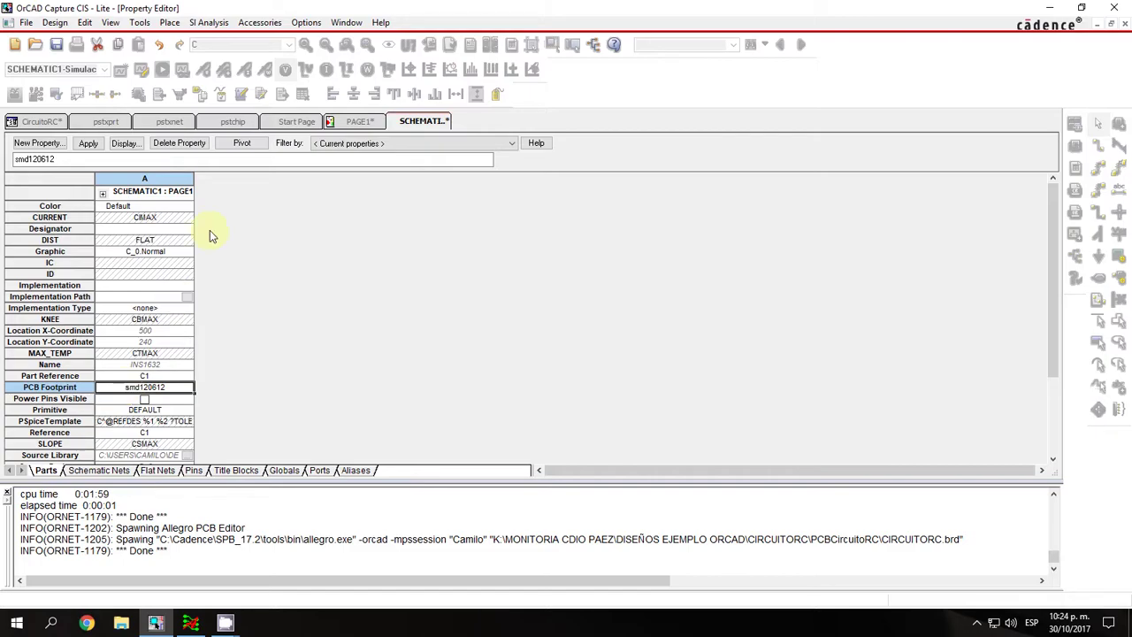
Save the schematic and create the PCB netlist, updating PCBCircuitoRC\CIRCUITORC.brd and refreshing the open netlist files from disk
left_click(354, 121)
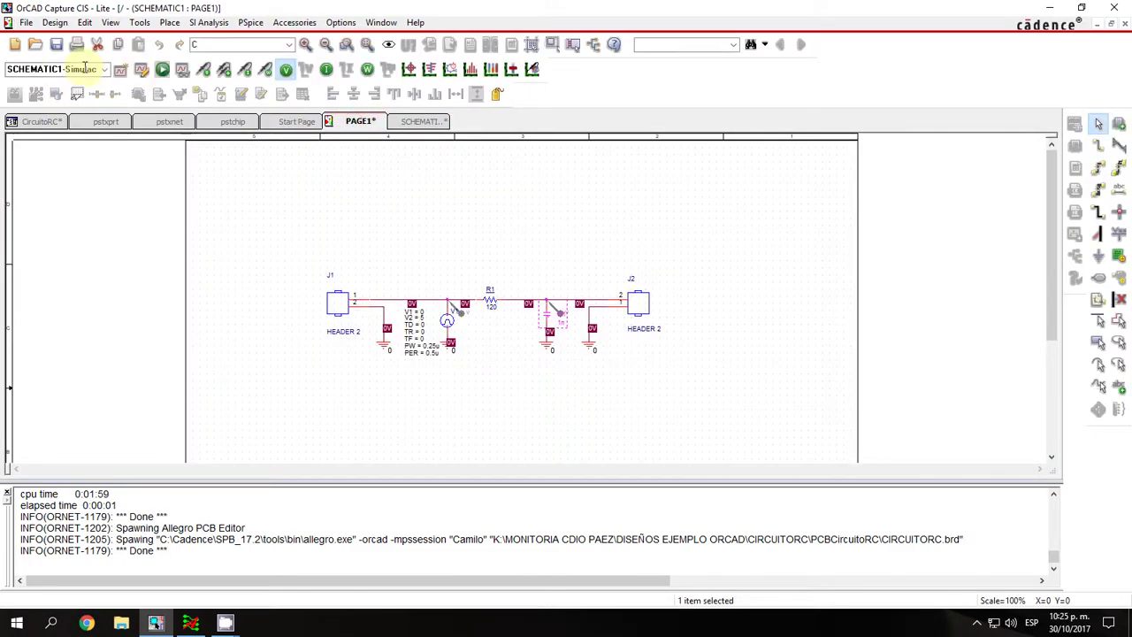
left_click(56, 44)
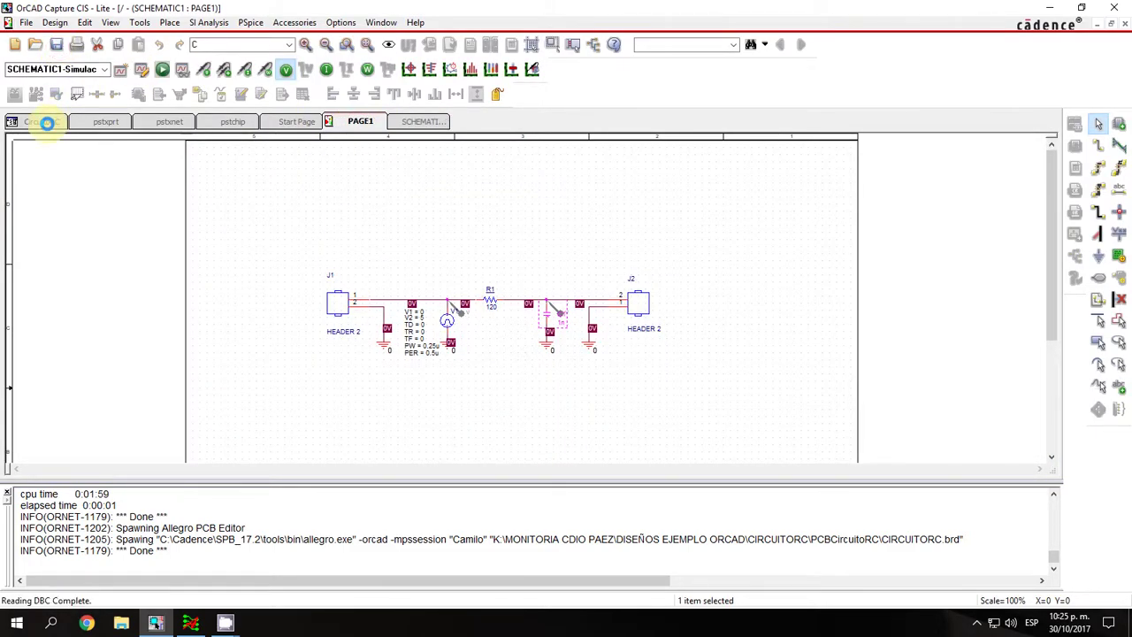
left_click(46, 122)
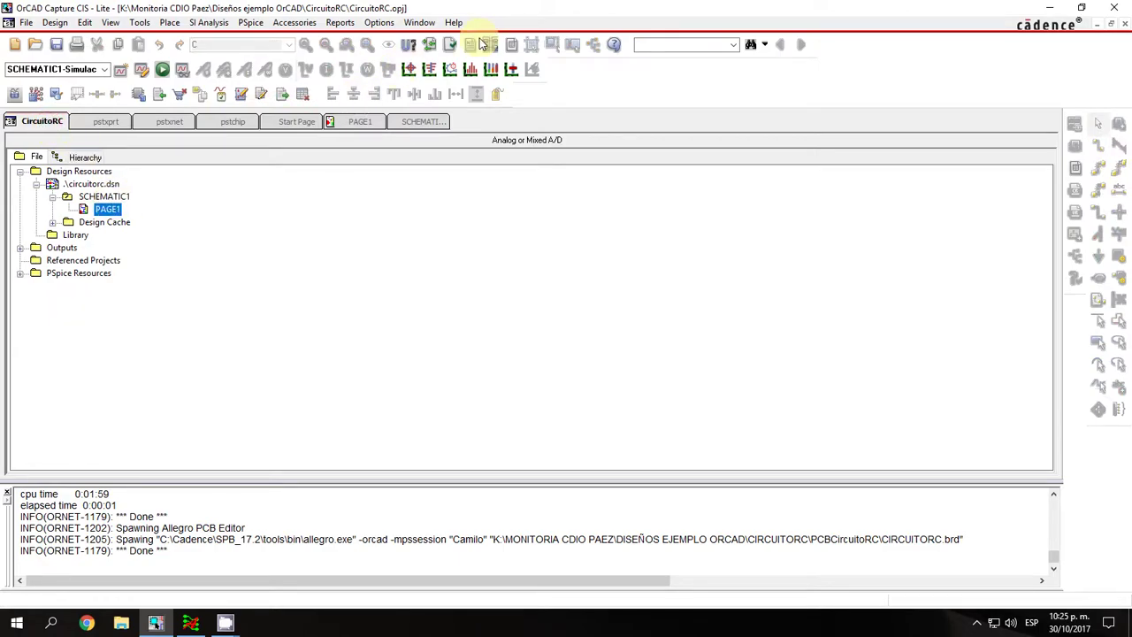
left_click(471, 47)
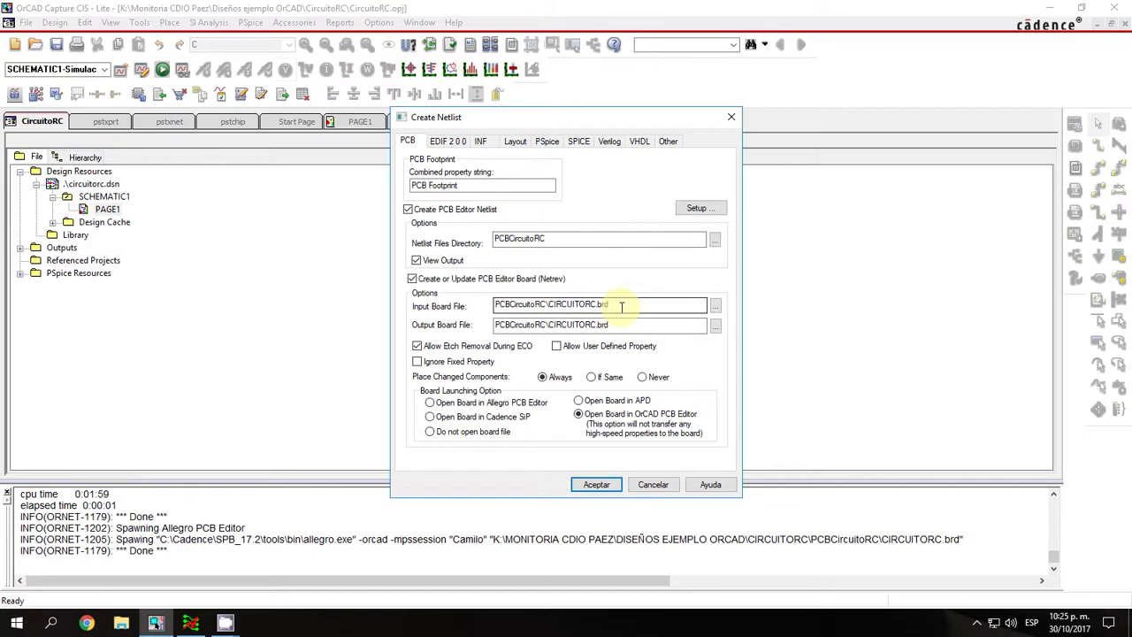
left_click(595, 485)
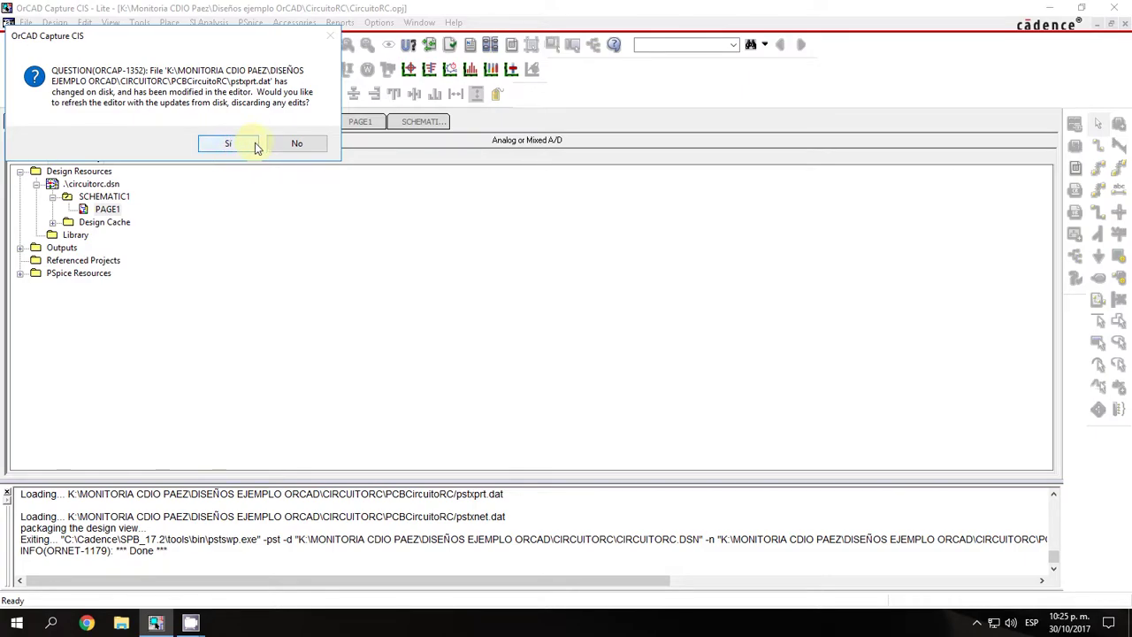
left_click(254, 146)
left_click(608, 353)
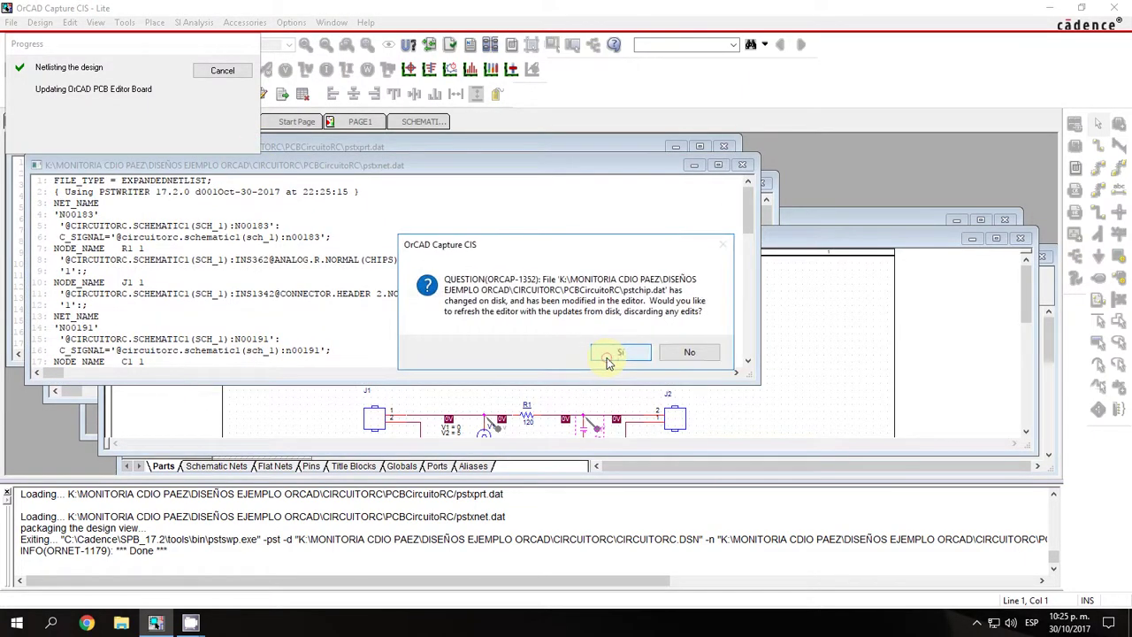
left_click(608, 355)
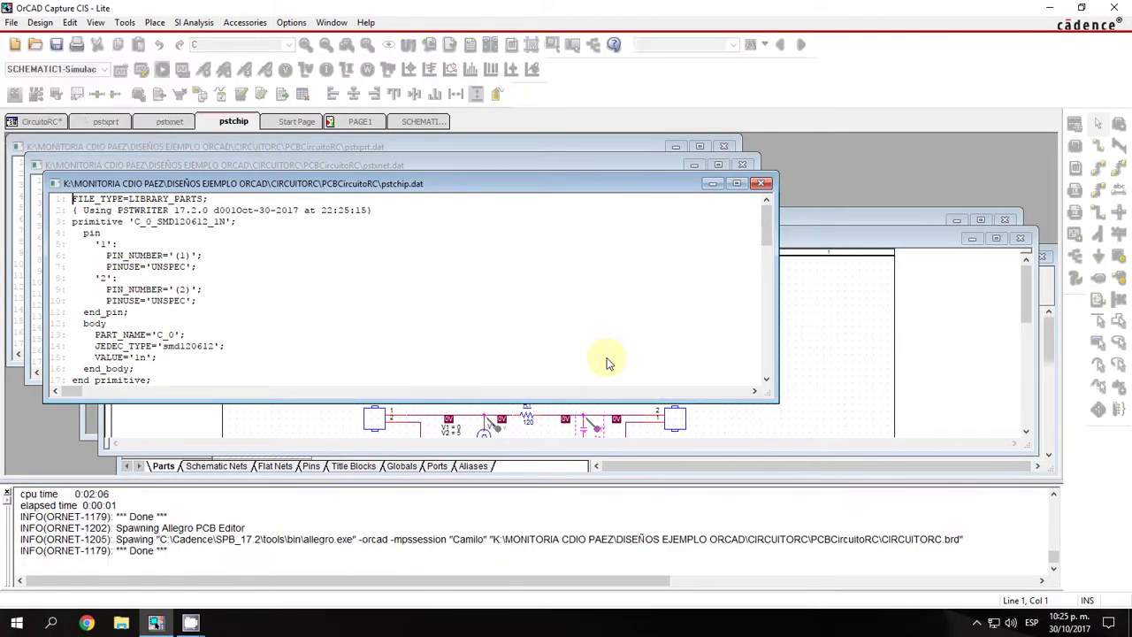
left_click(608, 363)
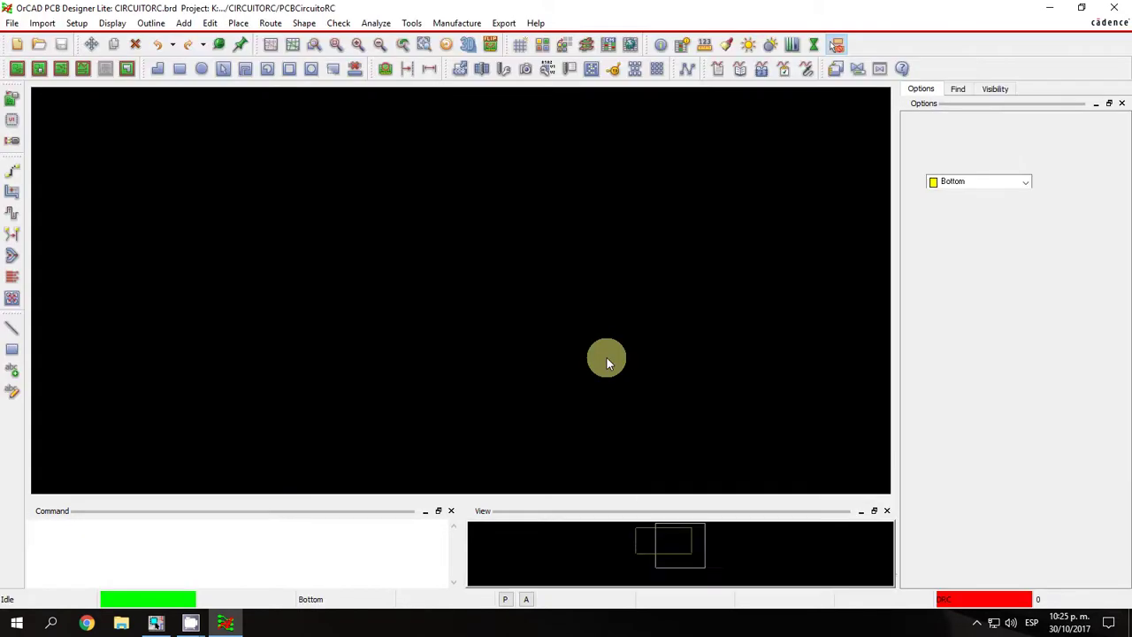
Delete the net 0 copper shape from the board
left_click(336, 45)
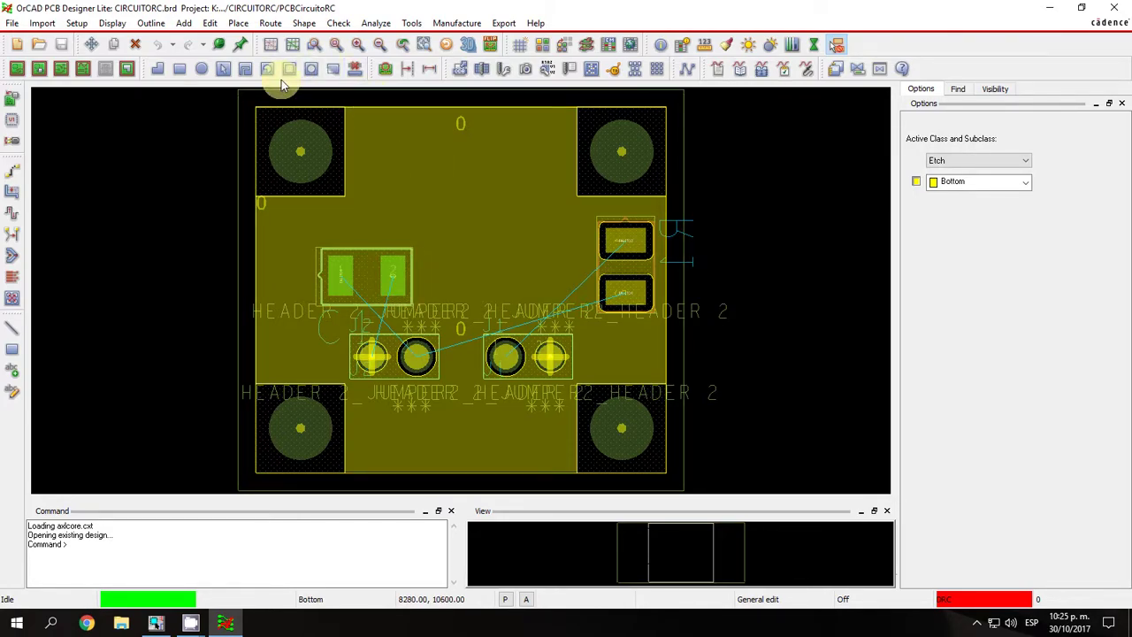
left_click(91, 44)
left_click(354, 271)
left_click(353, 271)
left_click(135, 44)
left_click(407, 193)
Rotate C1 by 180 degrees and place it at 8410, 10250
left_click(92, 46)
left_click(384, 272)
right_click(371, 252)
left_click(411, 482)
left_click(285, 219)
left_click(422, 246)
Mirror C1 to the Bottom layer, rotate it so its pin 1 faces R1, and place it at 8410, 10220
left_click(422, 246)
right_click(411, 248)
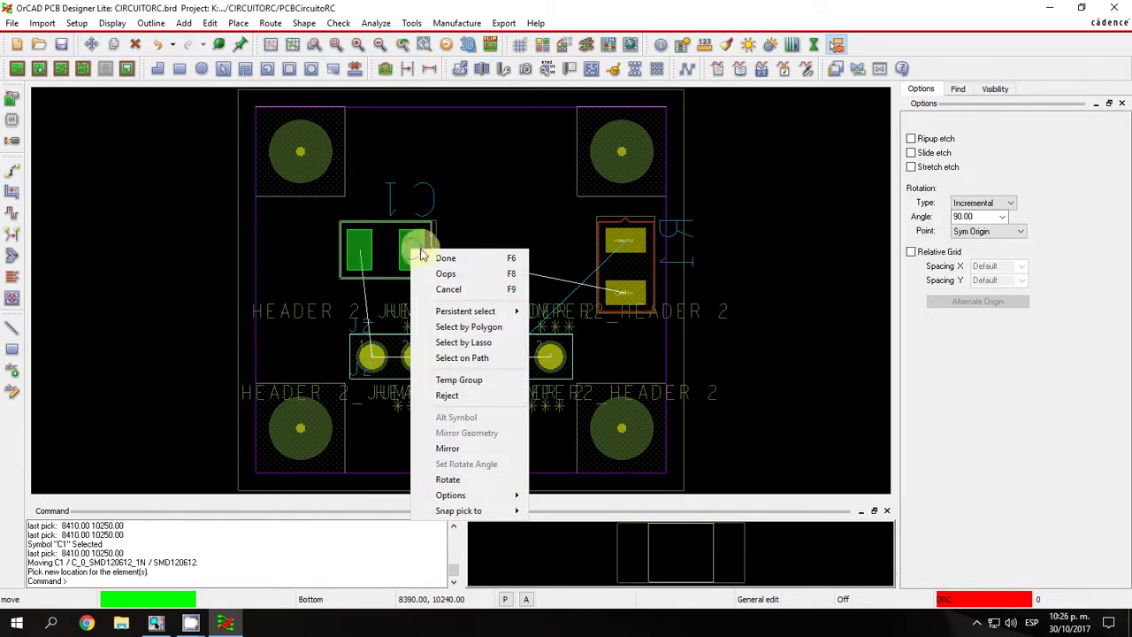
left_click(448, 479)
left_click(419, 245)
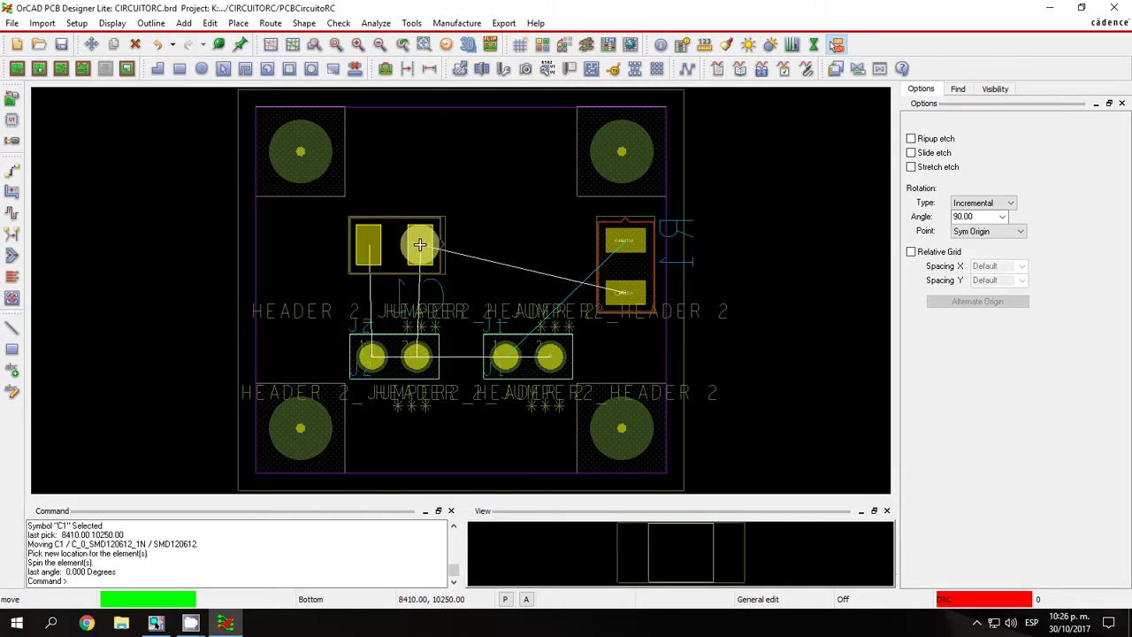
left_click(420, 259)
Mirror R1 to the Top layer, rotate it to horizontal, and place it at 8710, 10220
left_click(640, 254)
right_click(552, 229)
left_click(591, 428)
right_click(541, 219)
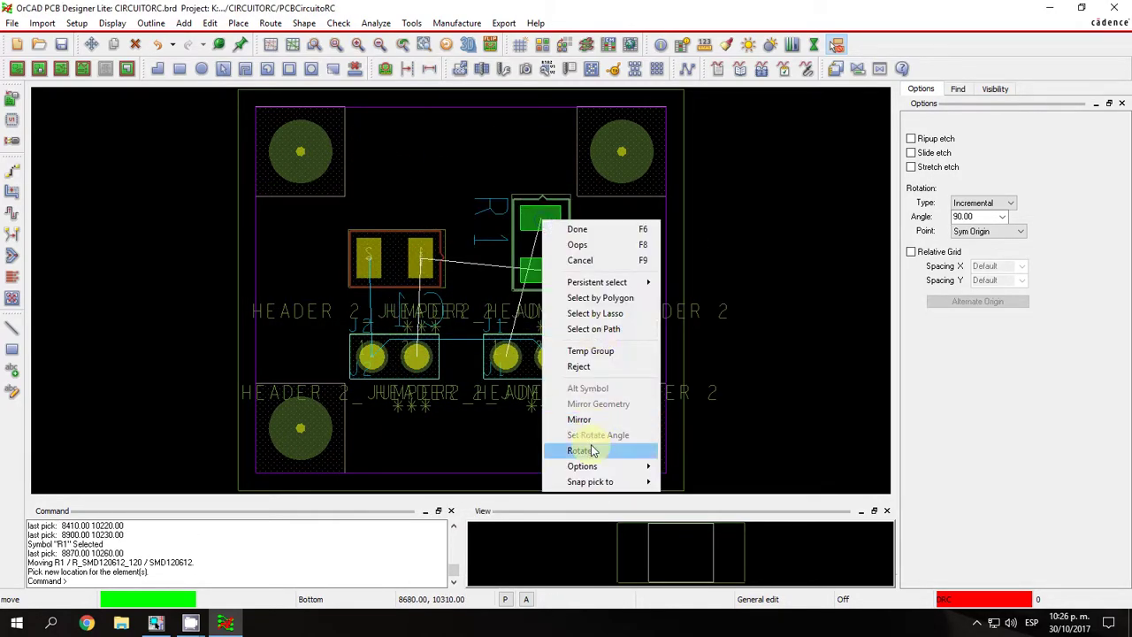
left_click(593, 450)
left_click(573, 149)
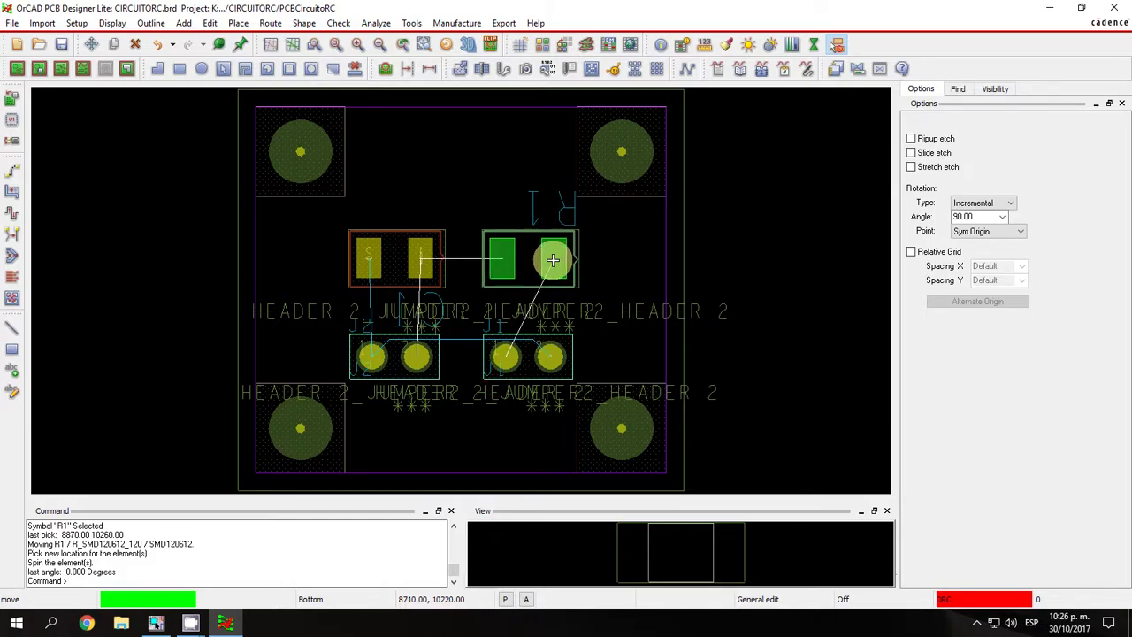
left_click(552, 260)
Move C1 to 8420, 10260 and R1 to 8710, 10260
left_click(392, 242)
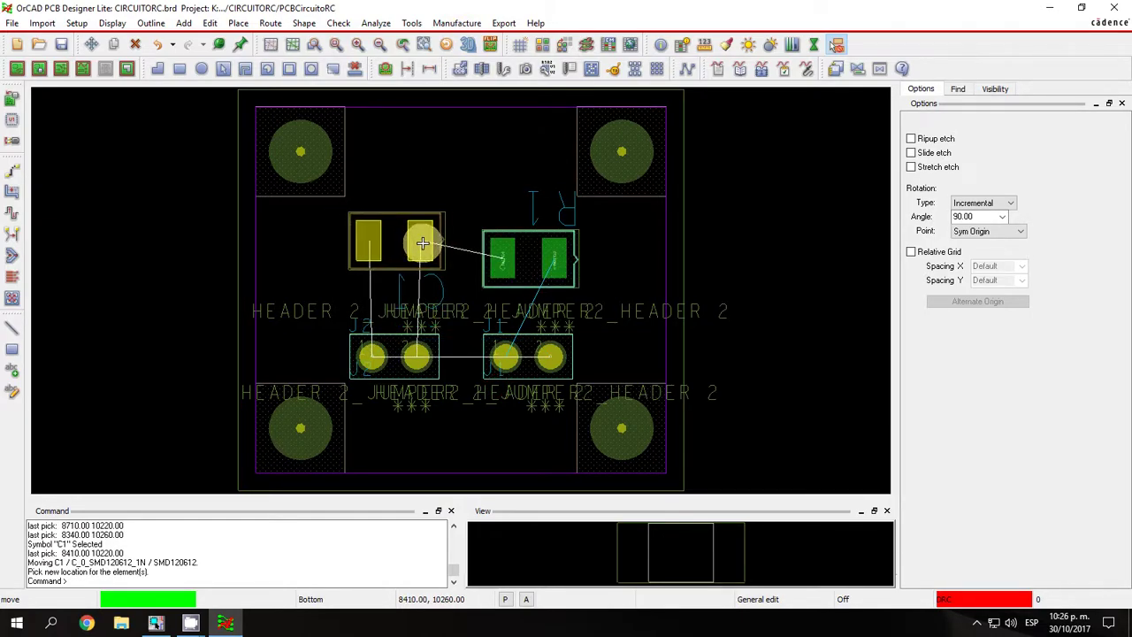
left_click(427, 244)
left_click(517, 255)
left_click(553, 241)
Show the grid and draw a rectangular dynamic copper shape on Bottom etch, assigned to net 0, from 8000, 10600 to 9000, 9700
left_click(179, 69)
left_click(1027, 244)
left_click(371, 247)
left_click(492, 245)
left_click(76, 23)
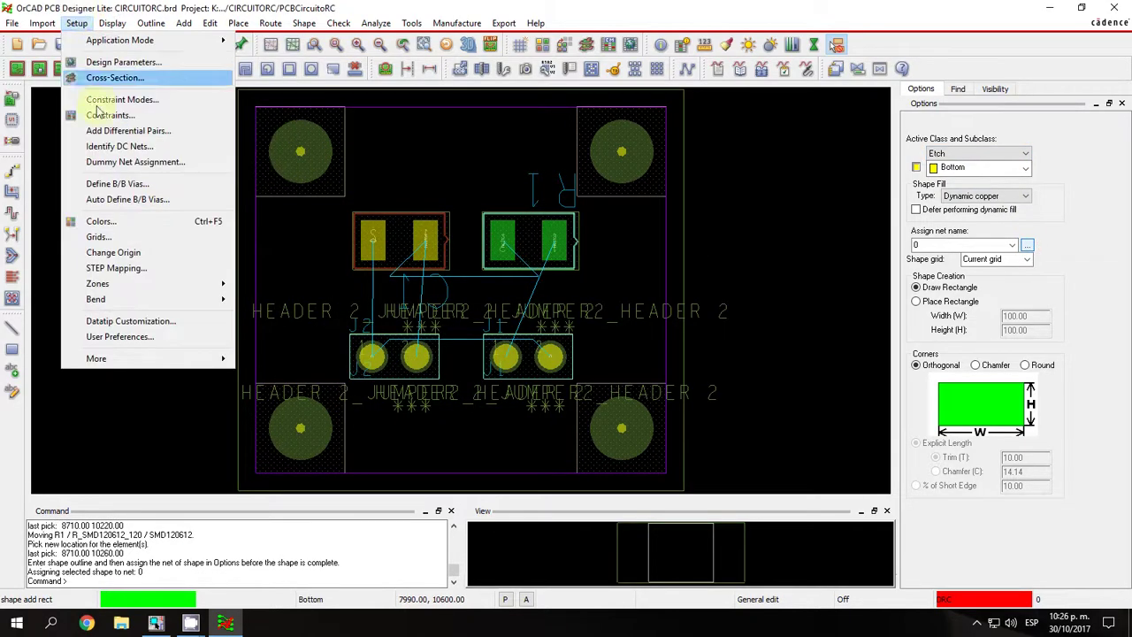
left_click(98, 237)
left_click(542, 474)
left_click(240, 93)
left_click(684, 486)
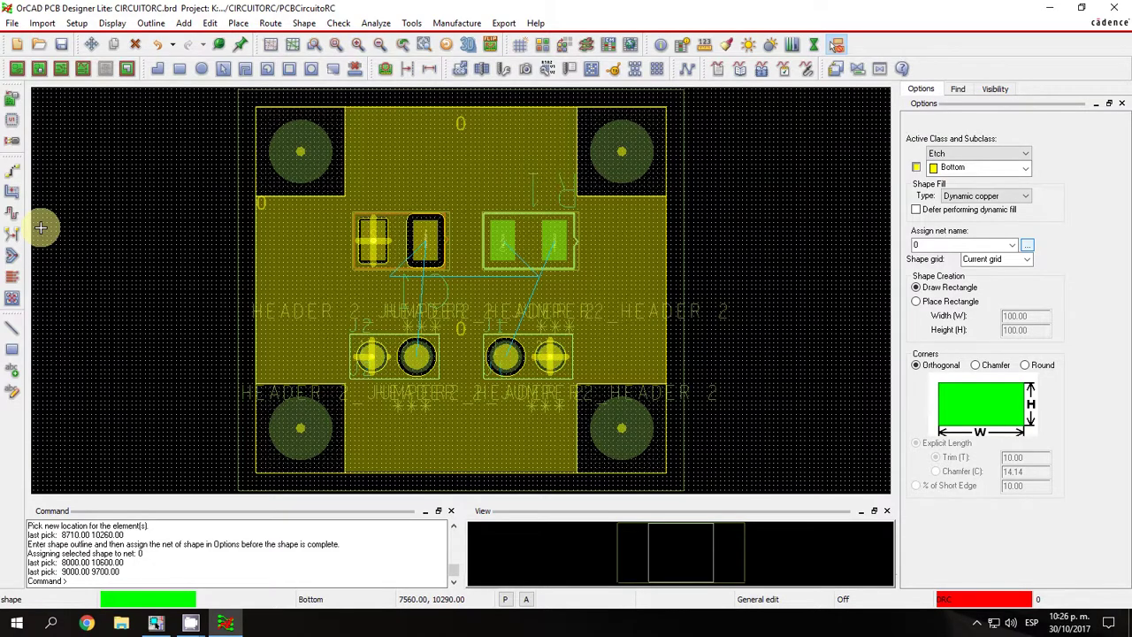
Route a Bottom-layer trace with line width 15 from C1's pin 1 to J2's right pin
left_click(11, 171)
left_click(424, 239)
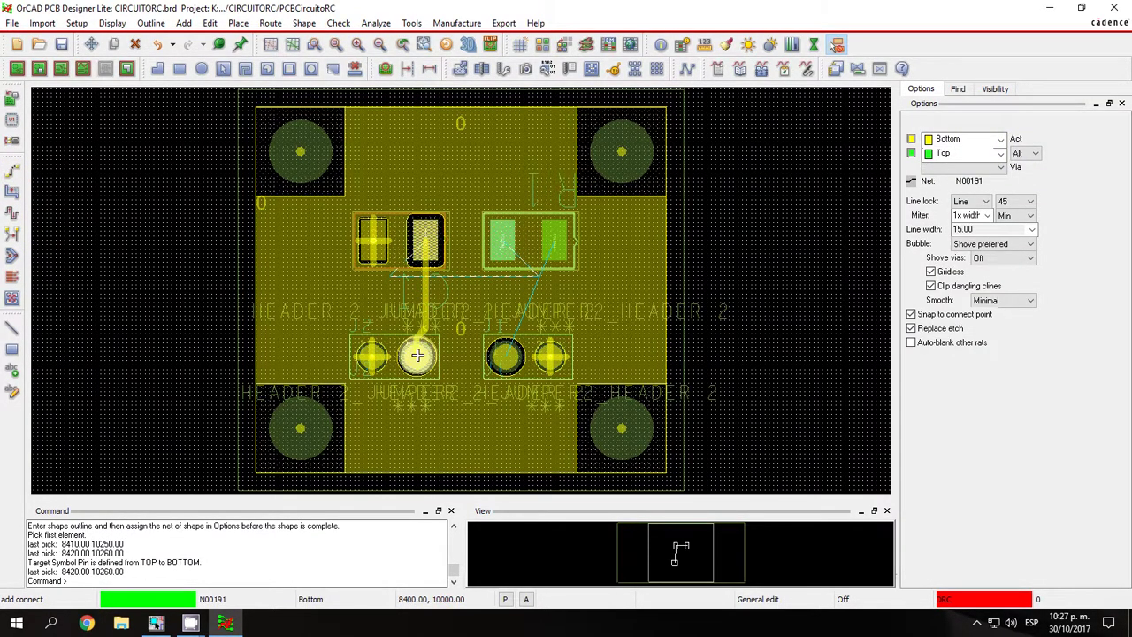
left_click(417, 355)
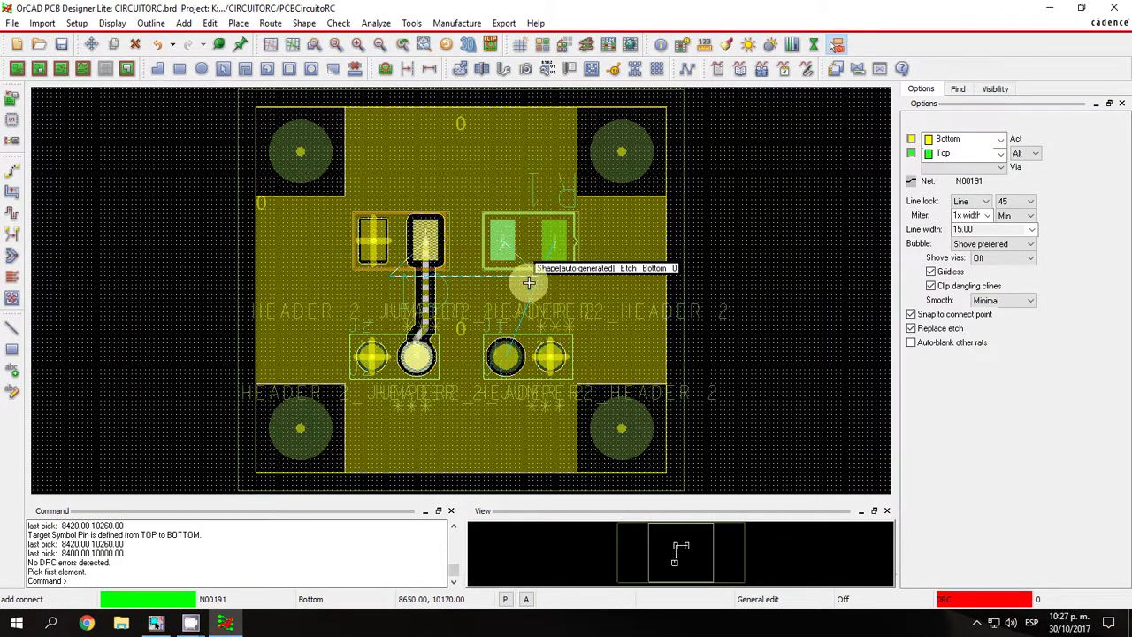
Route C1's pin 1 on Bottom to a via at 8510, 10260, and continue on Top to R1's left pad
left_click(427, 244)
right_click(466, 241)
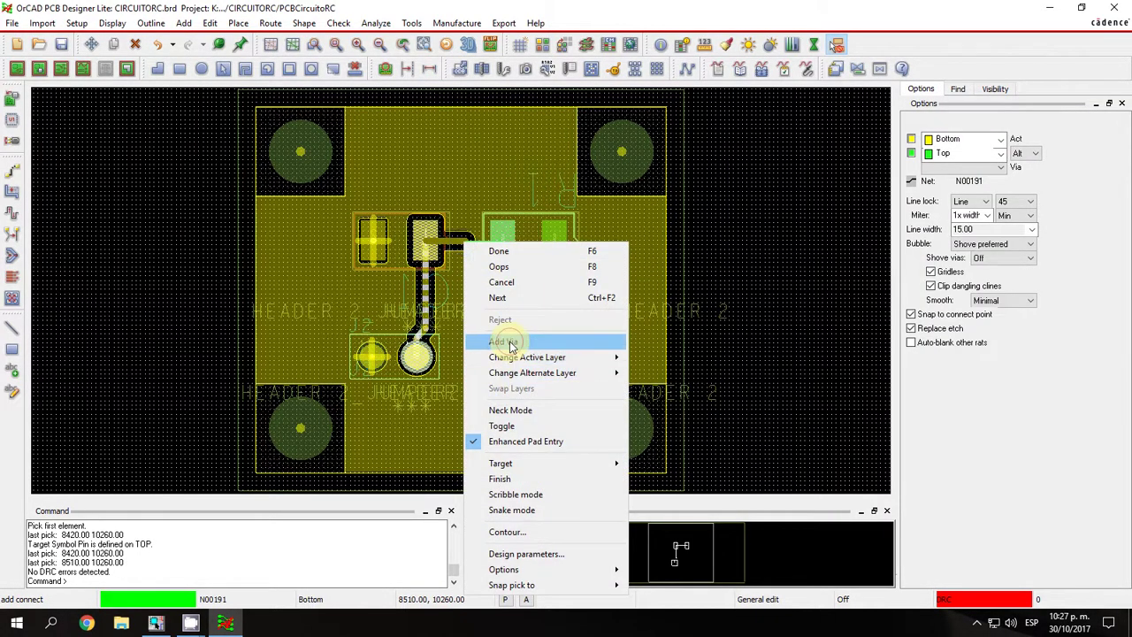
left_click(505, 336)
Route R1's right pad on Top to a via at 8710, 10150, and continue on Bottom through 8600, 10060 to J1's left pin
left_click(554, 238)
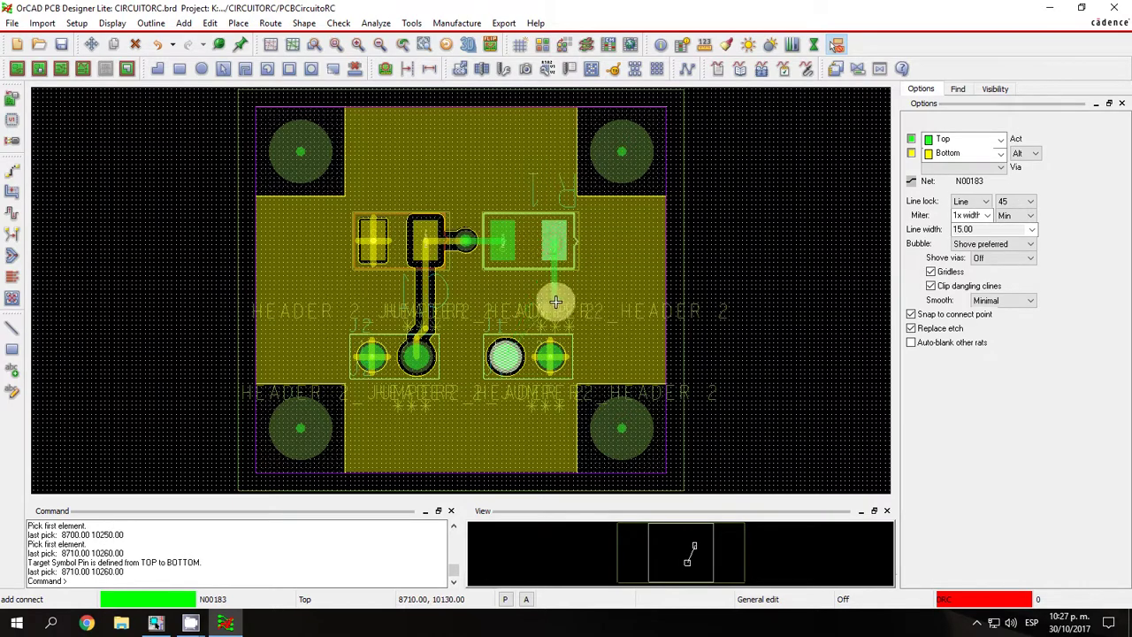
right_click(553, 297)
left_click(593, 100)
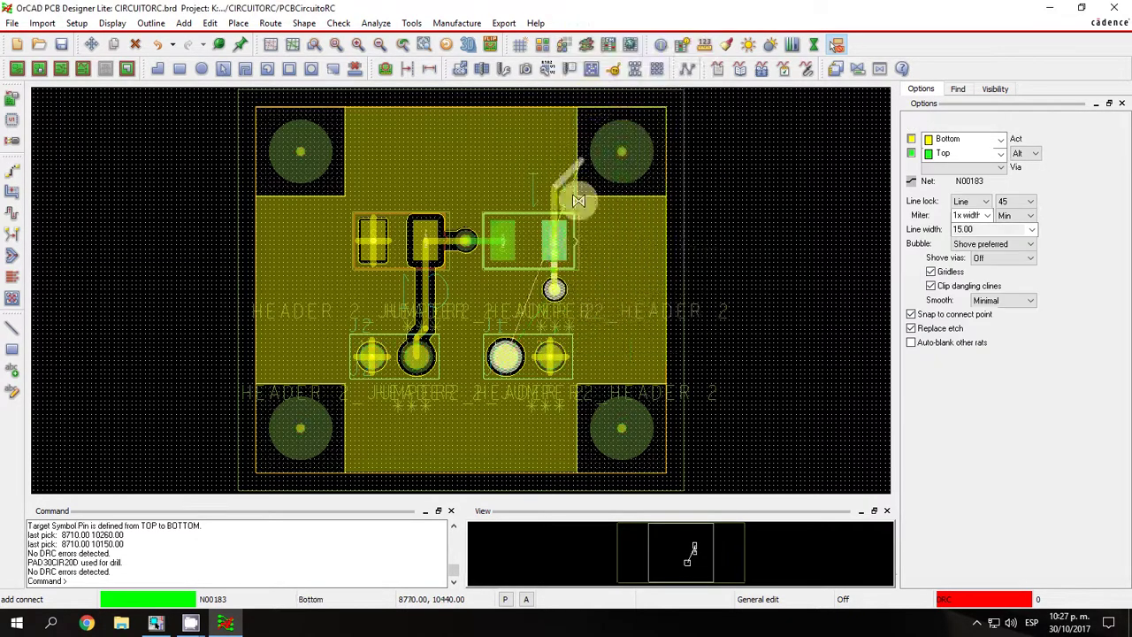
left_click(544, 316)
left_click(505, 329)
left_click(505, 357)
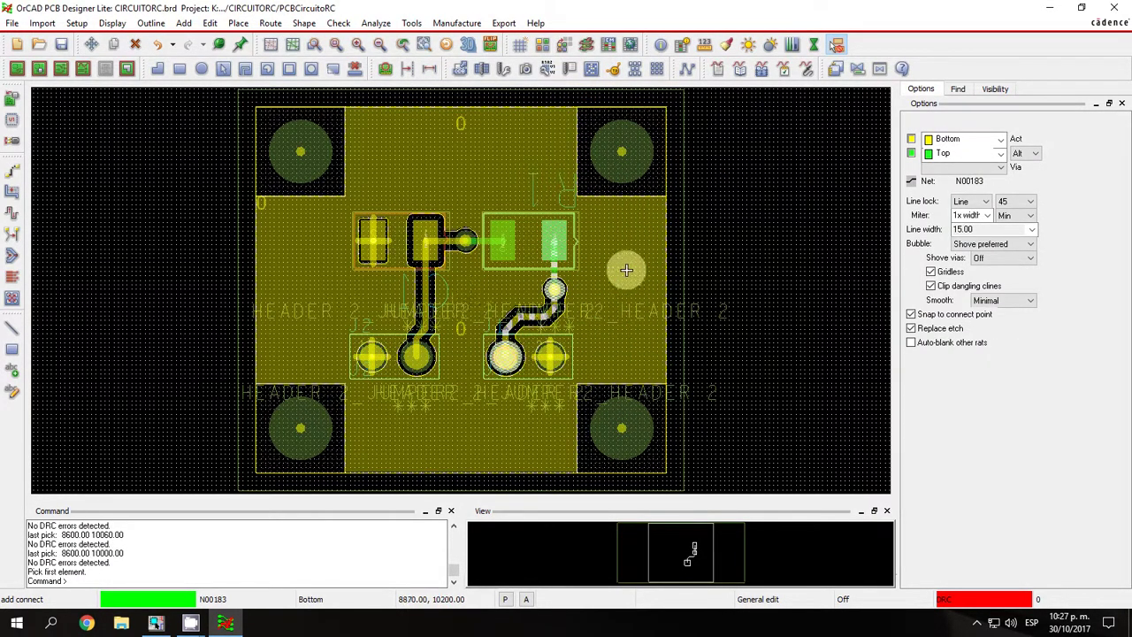
right_click(712, 266)
left_click(737, 276)
Hide the grid and save the board over the existing file
left_click(76, 23)
left_click(76, 220)
left_click(536, 222)
left_click(546, 472)
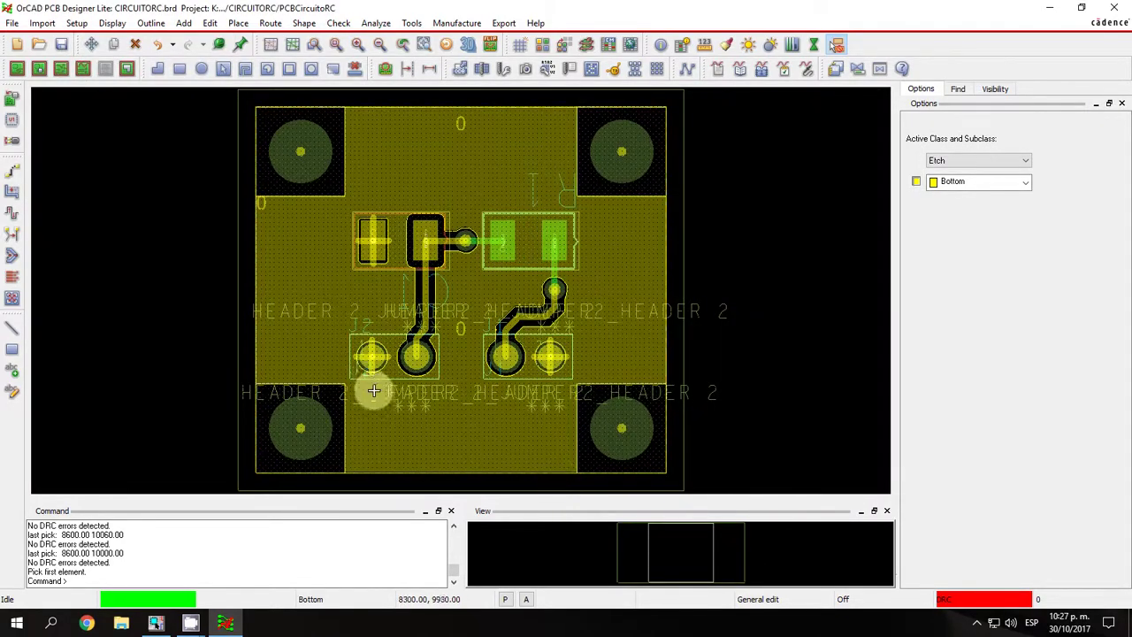
left_click(61, 44)
left_click(645, 331)
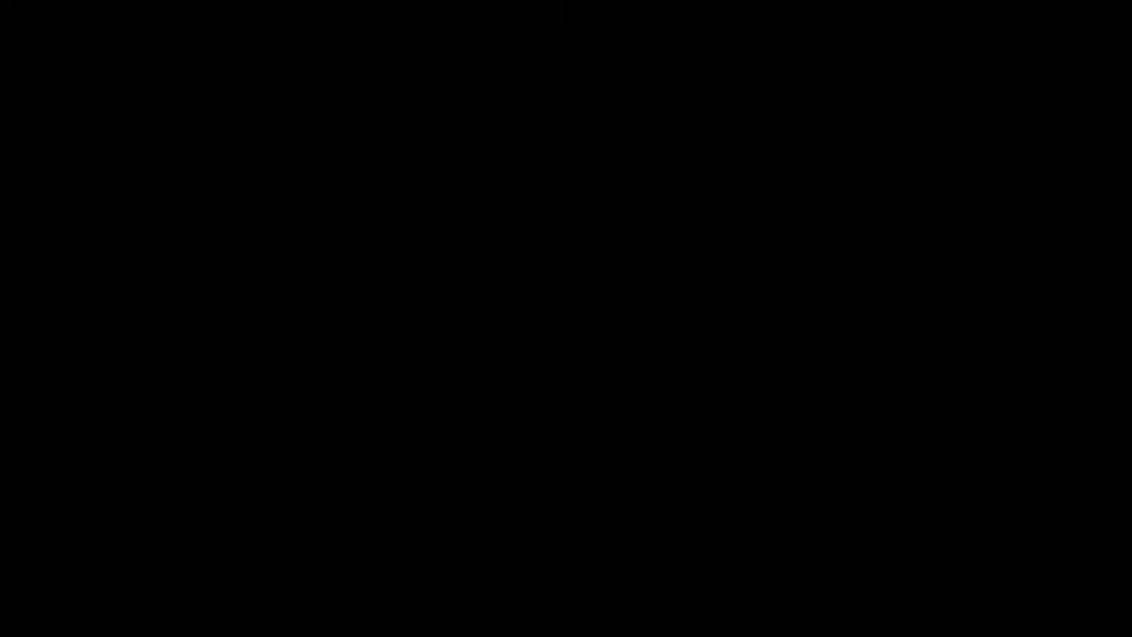